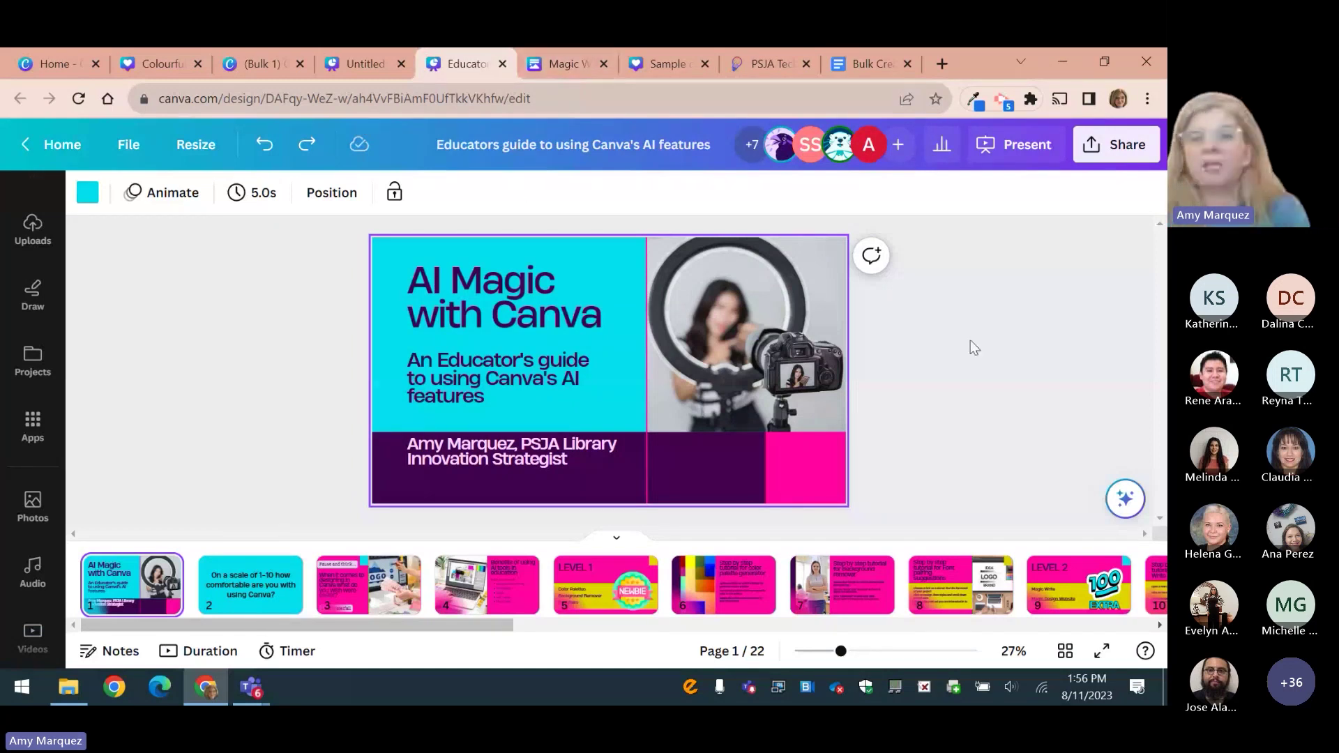
Present the AI Magic with Canva deck full screen and start a new Canva Live session.
{"action": "left_click", "coordinate": [1088, 438]}
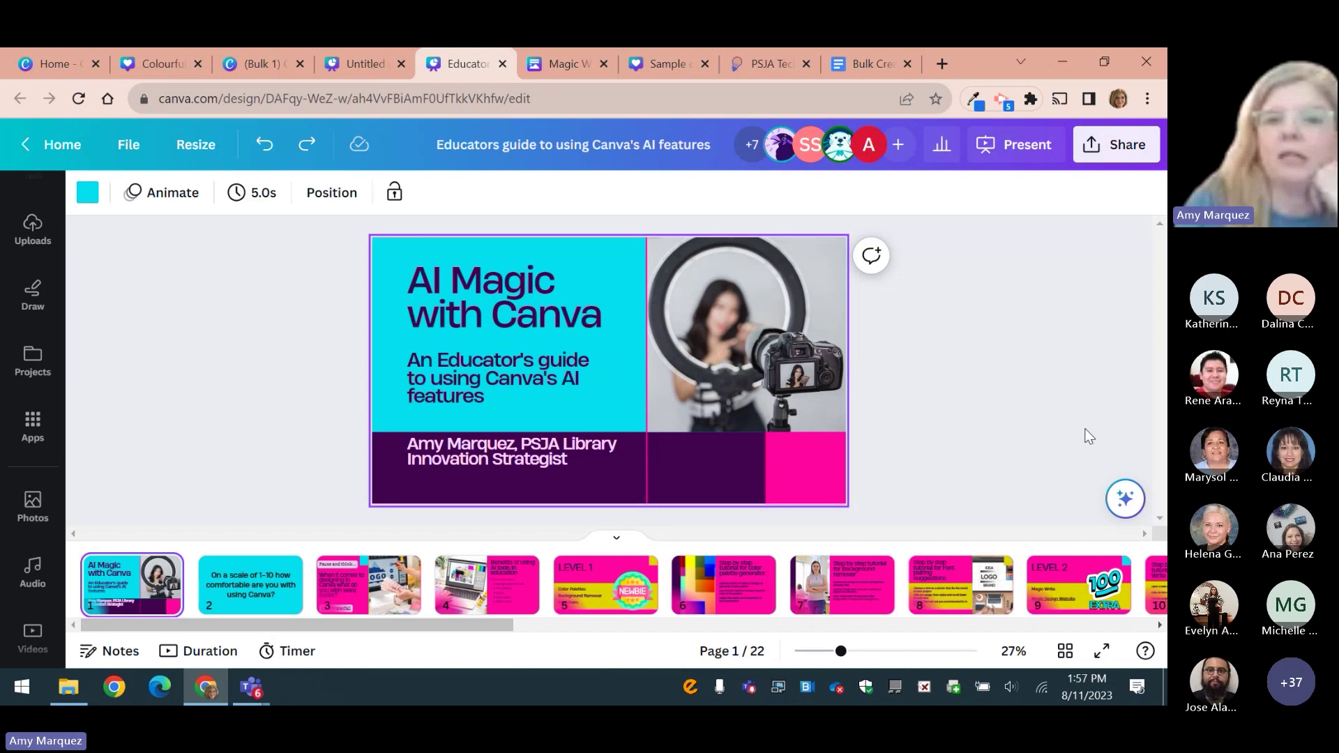
{"action": "left_click", "coordinate": [1018, 153]}
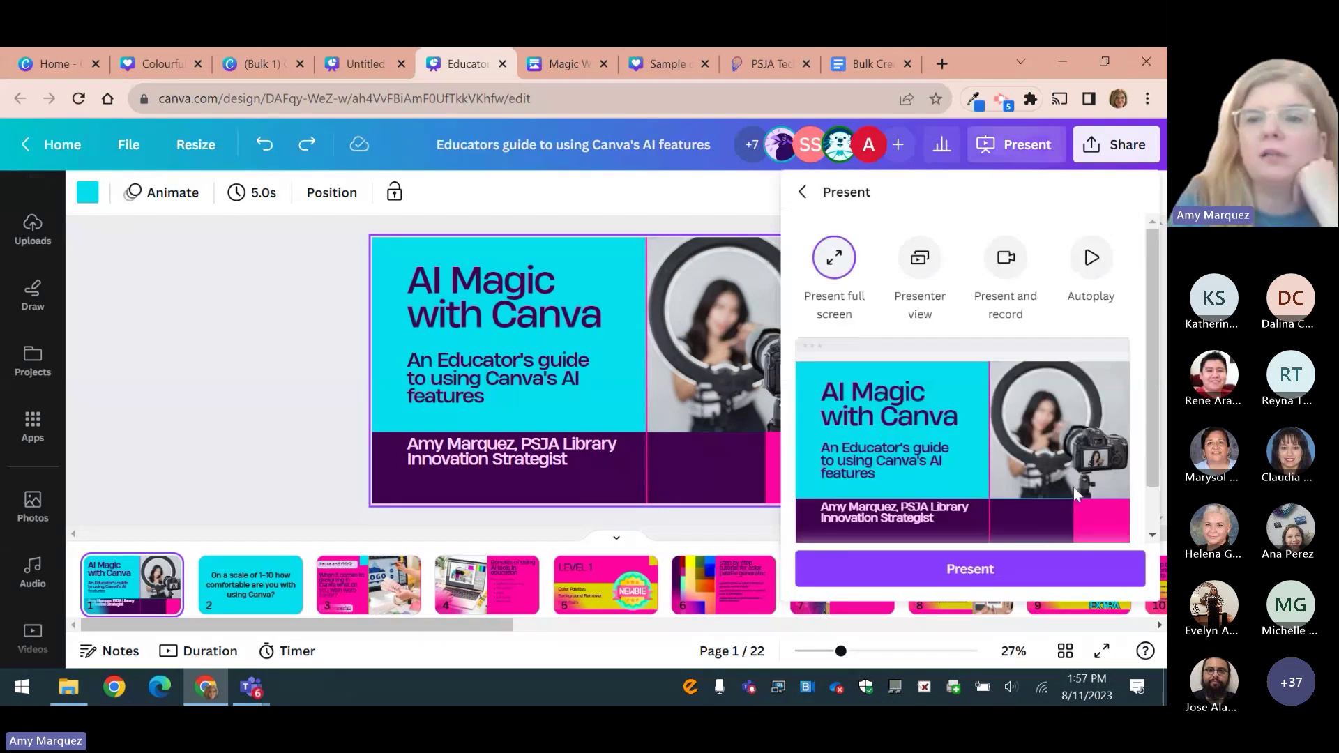
{"action": "key", "text": "Escape"}
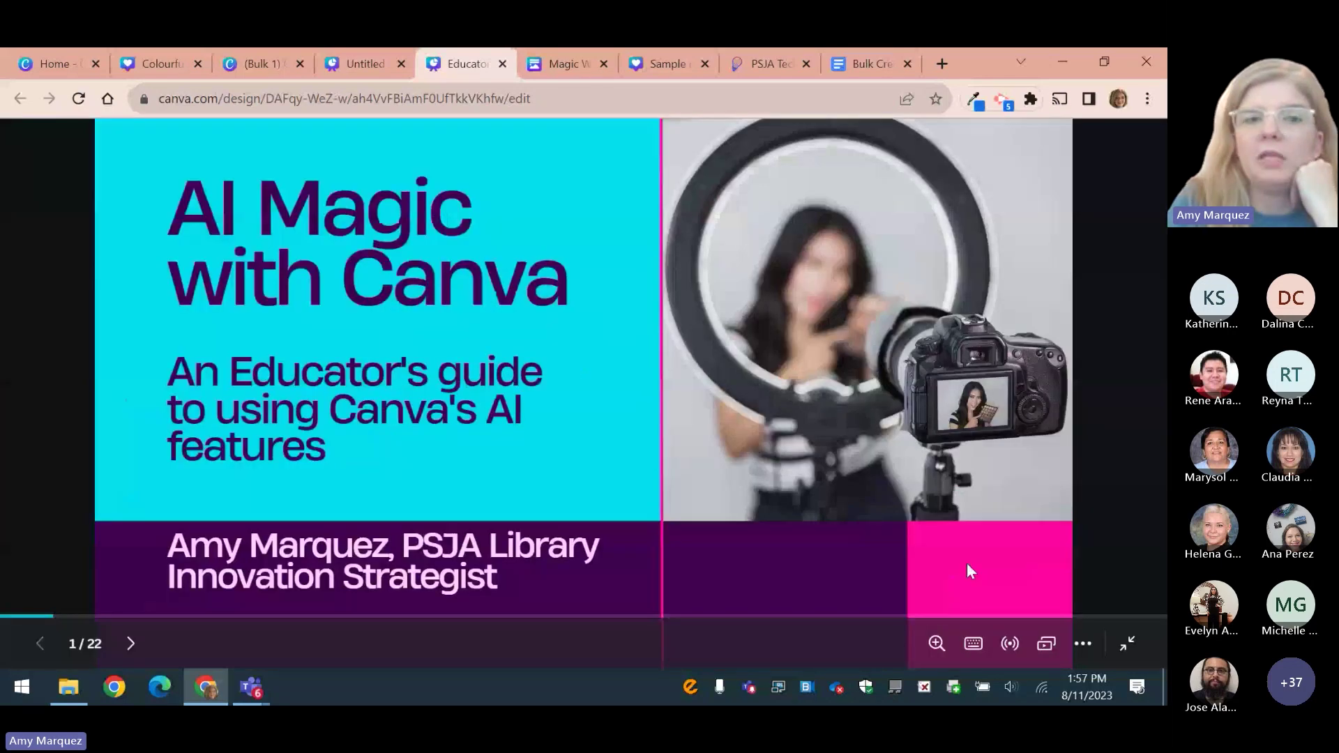
{"action": "left_click", "coordinate": [1011, 645]}
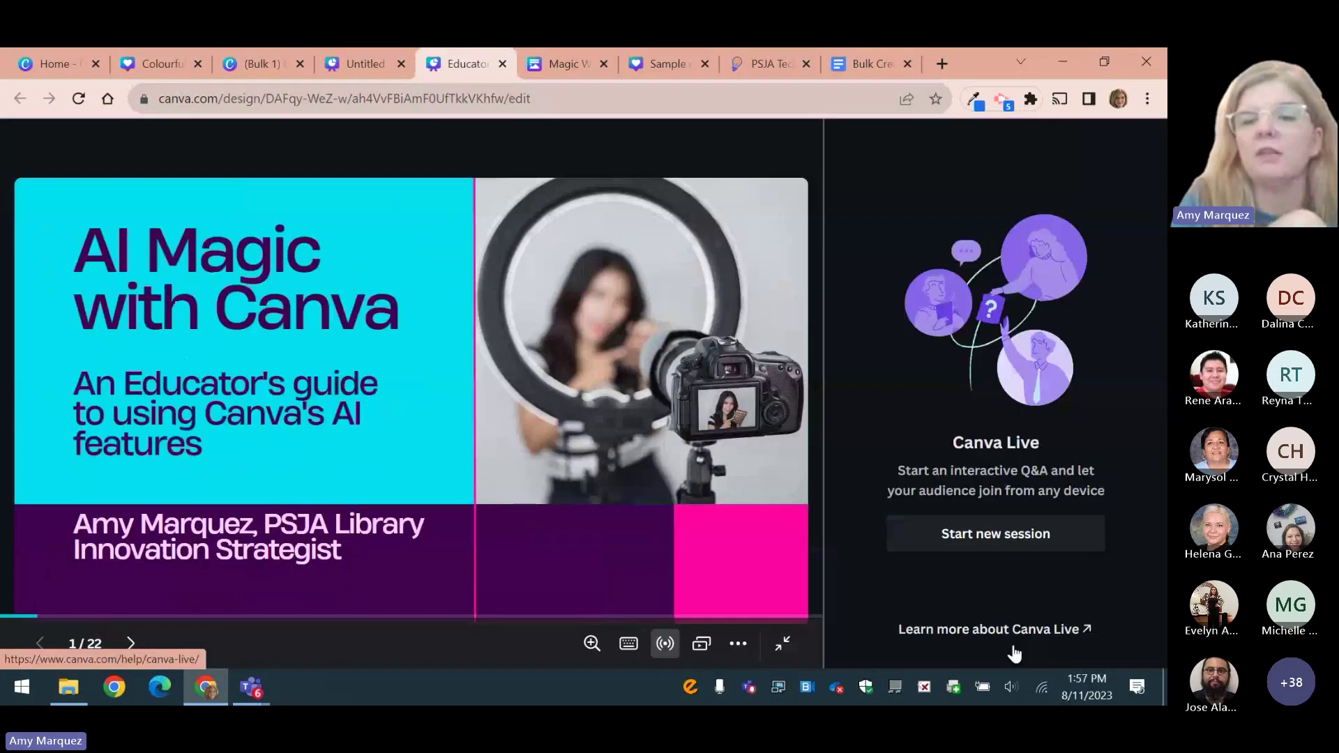
{"action": "left_click", "coordinate": [1027, 545]}
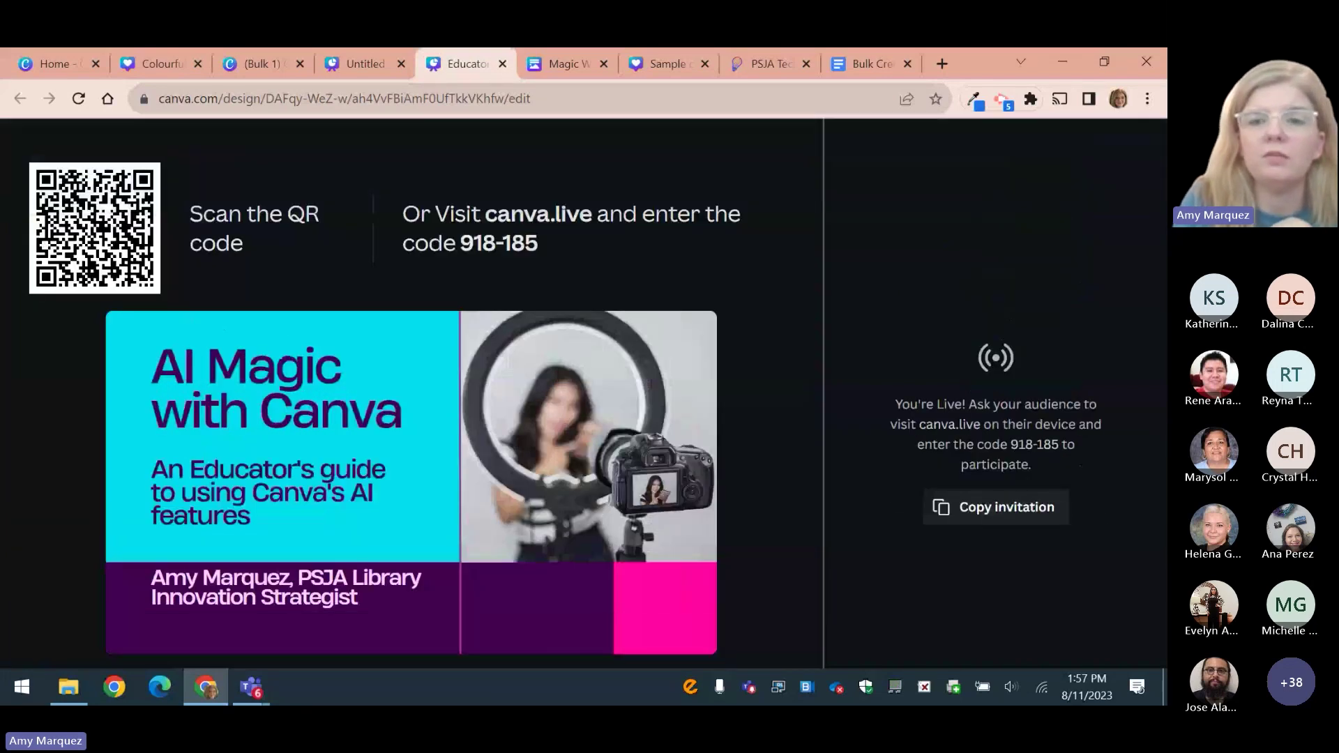
Copy the Canva Live invitation, send it in the Teams meeting chat, and return to the presentation.
{"action": "left_click", "coordinate": [1009, 511]}
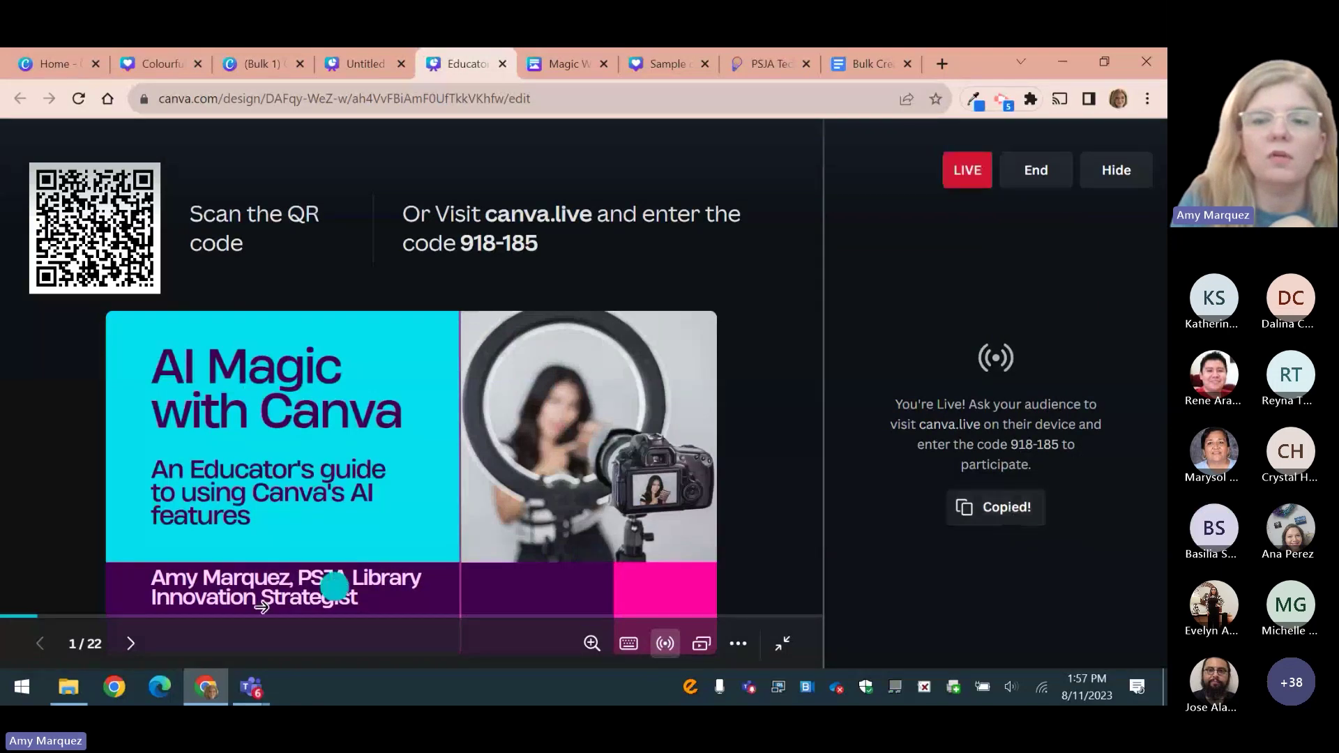
{"action": "mouse_move", "coordinate": [254, 698]}
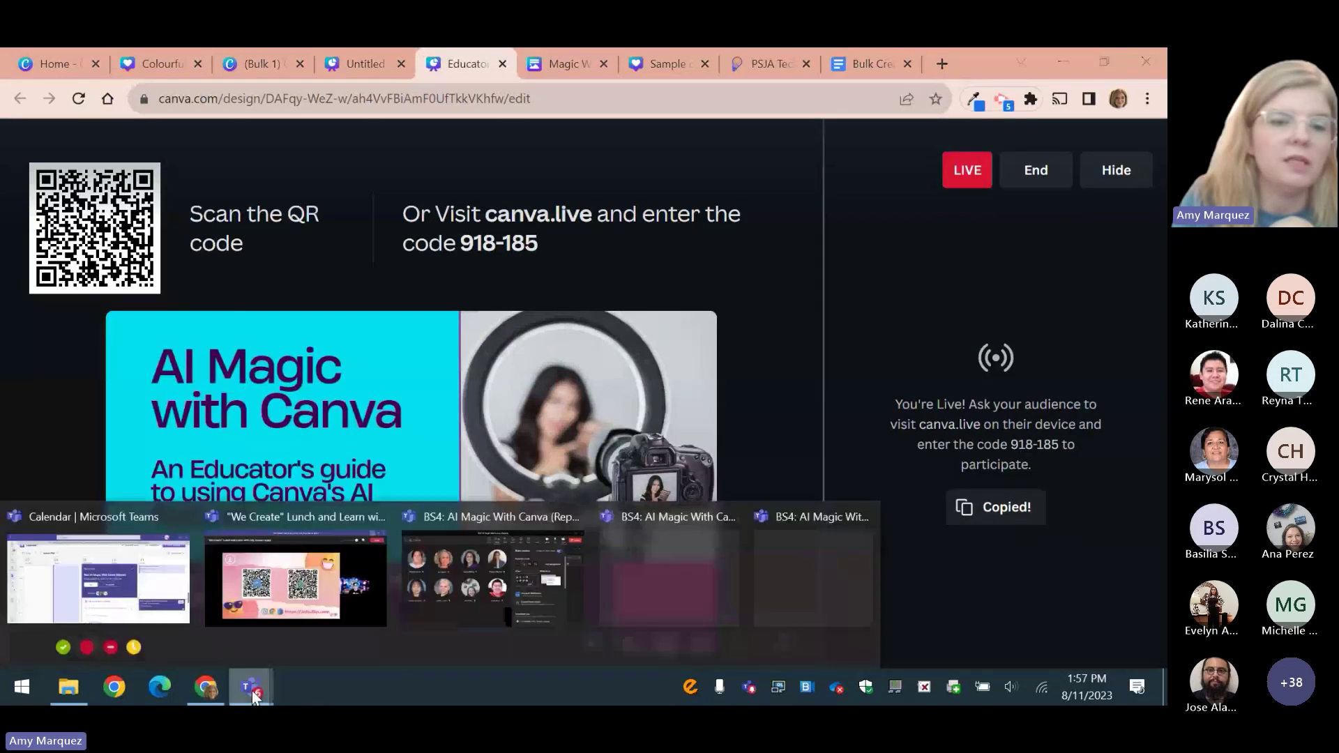
{"action": "left_click", "coordinate": [430, 596]}
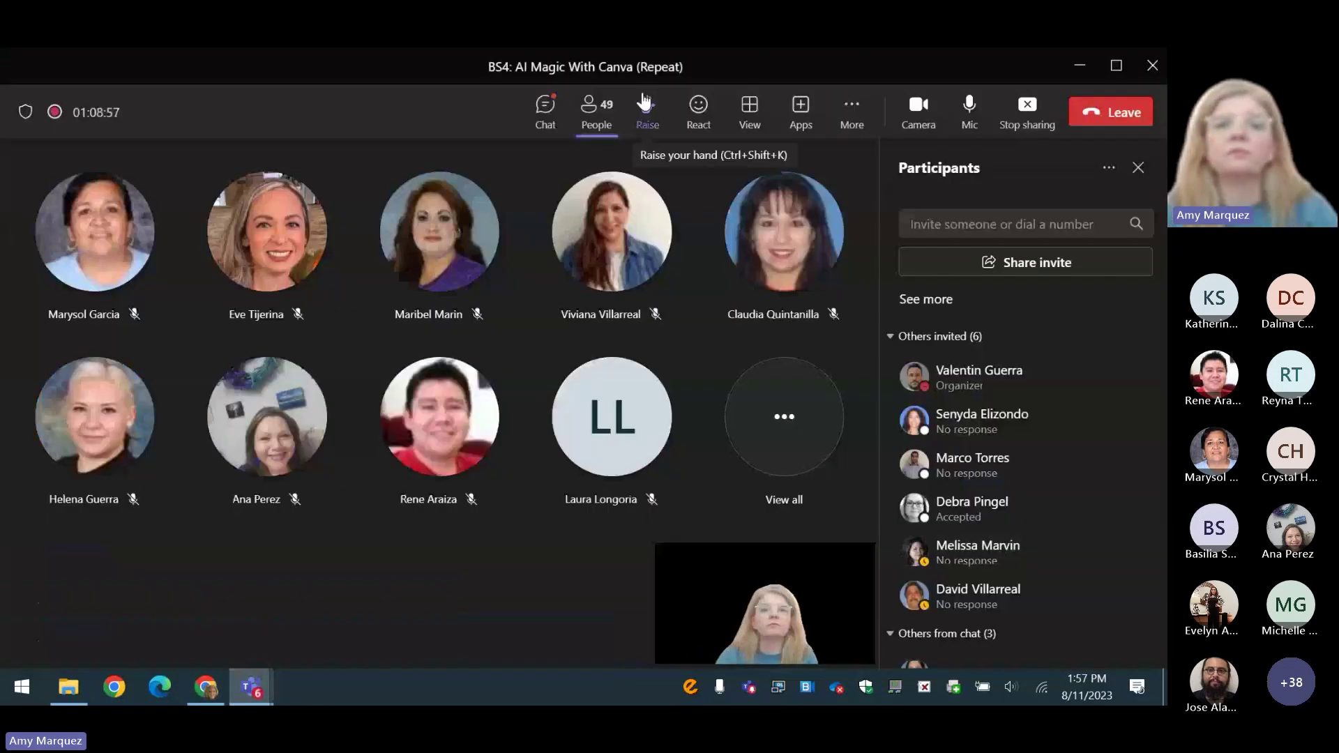
{"action": "left_click", "coordinate": [545, 106]}
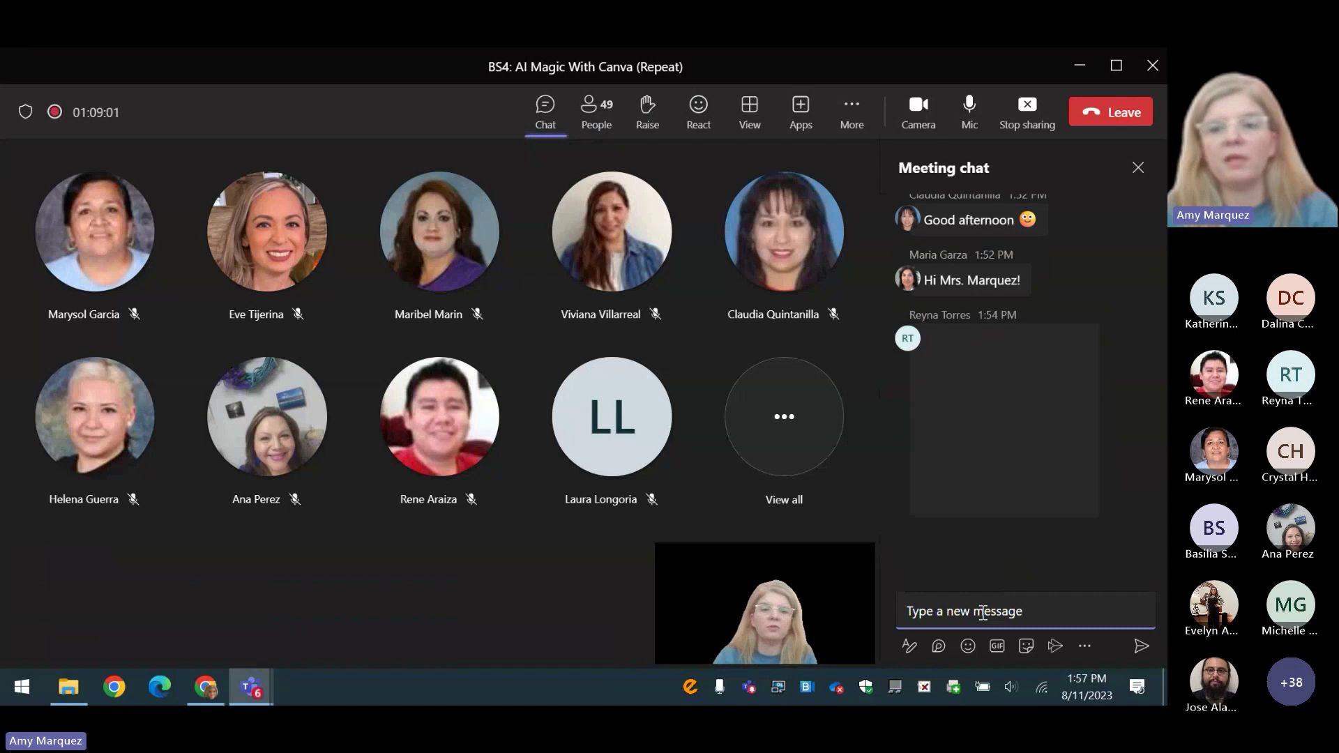
{"action": "key", "text": "ctrl+v"}
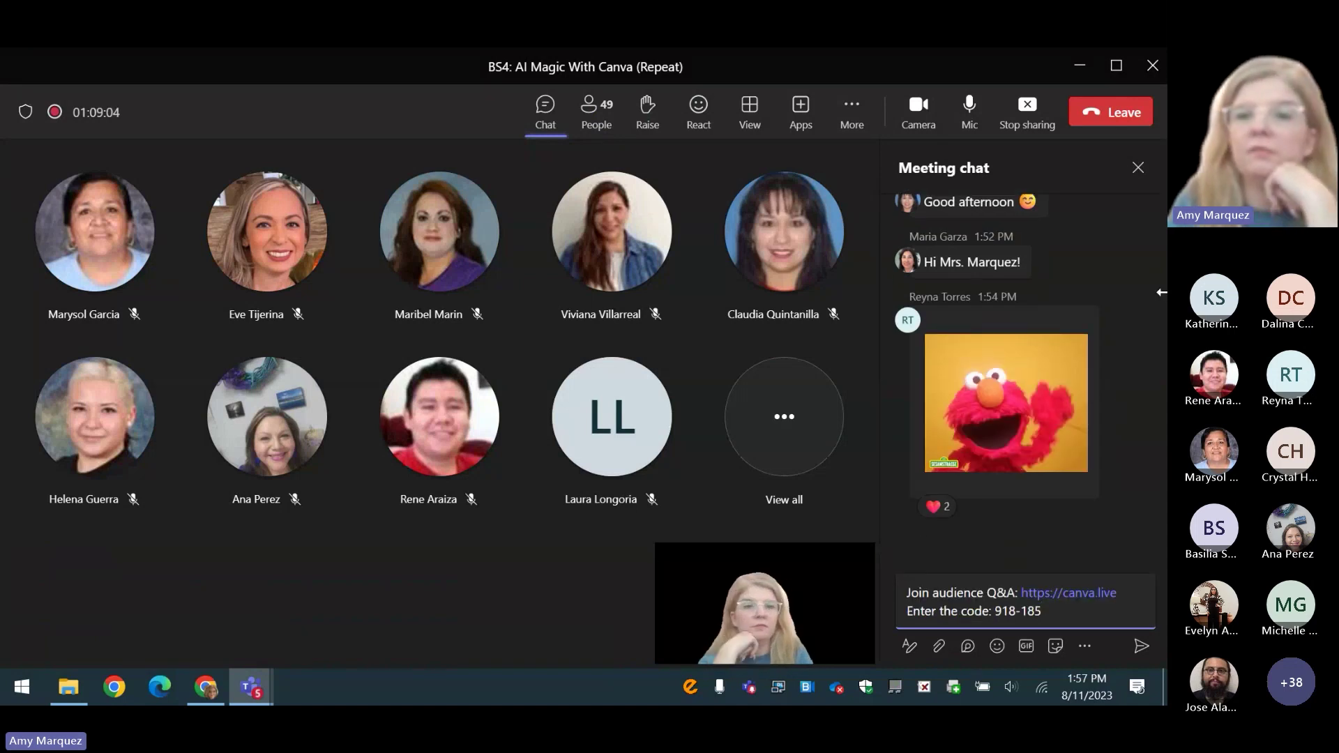
{"action": "key", "text": "Return"}
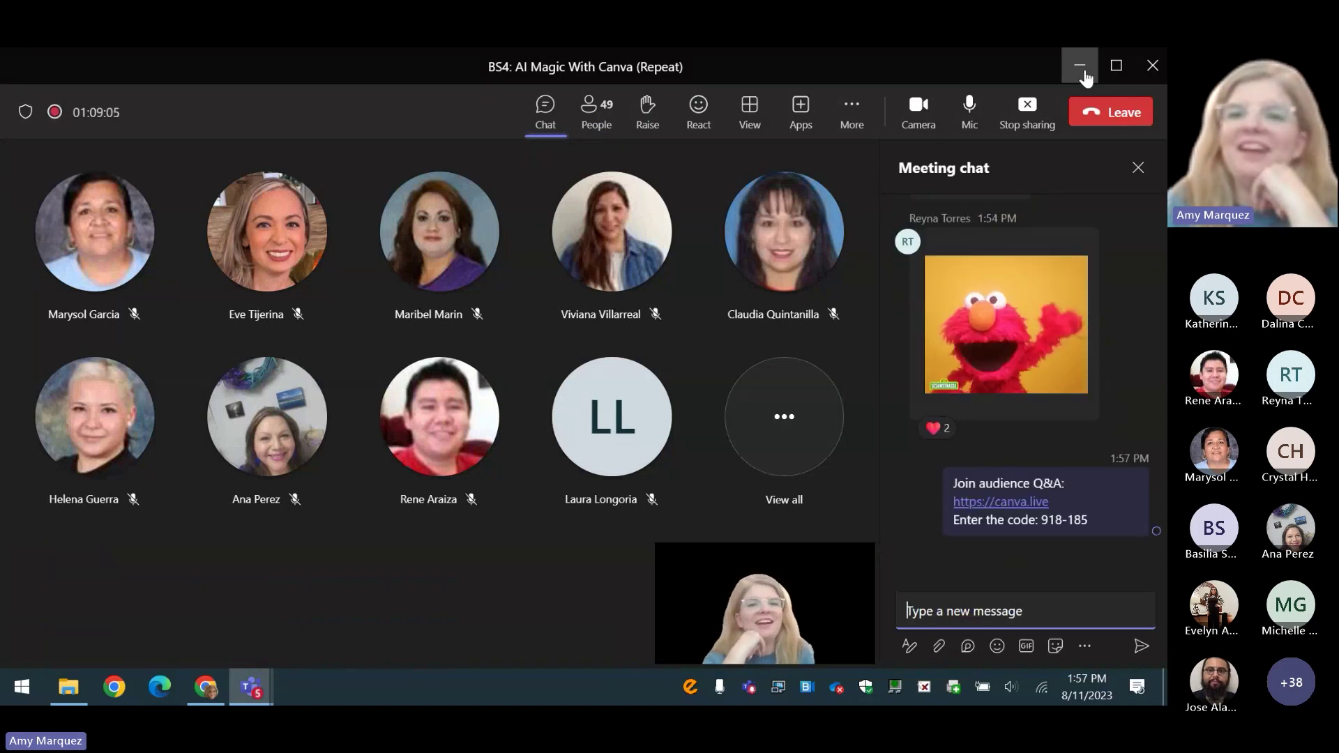
{"action": "left_click", "coordinate": [1082, 73]}
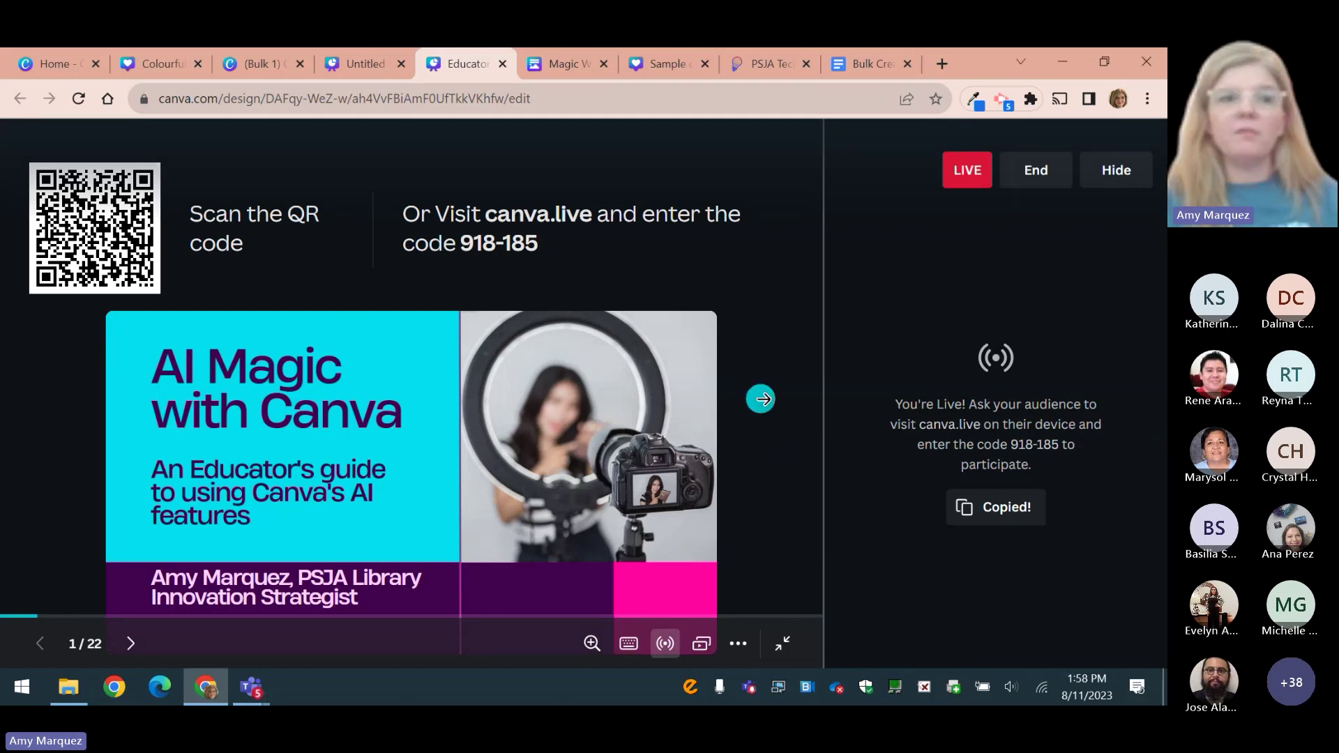
Read the live audience replies to the 1–10 Canva comfort question on page 2, and advance to the "Pause and think" slide.
{"action": "left_click", "coordinate": [786, 403]}
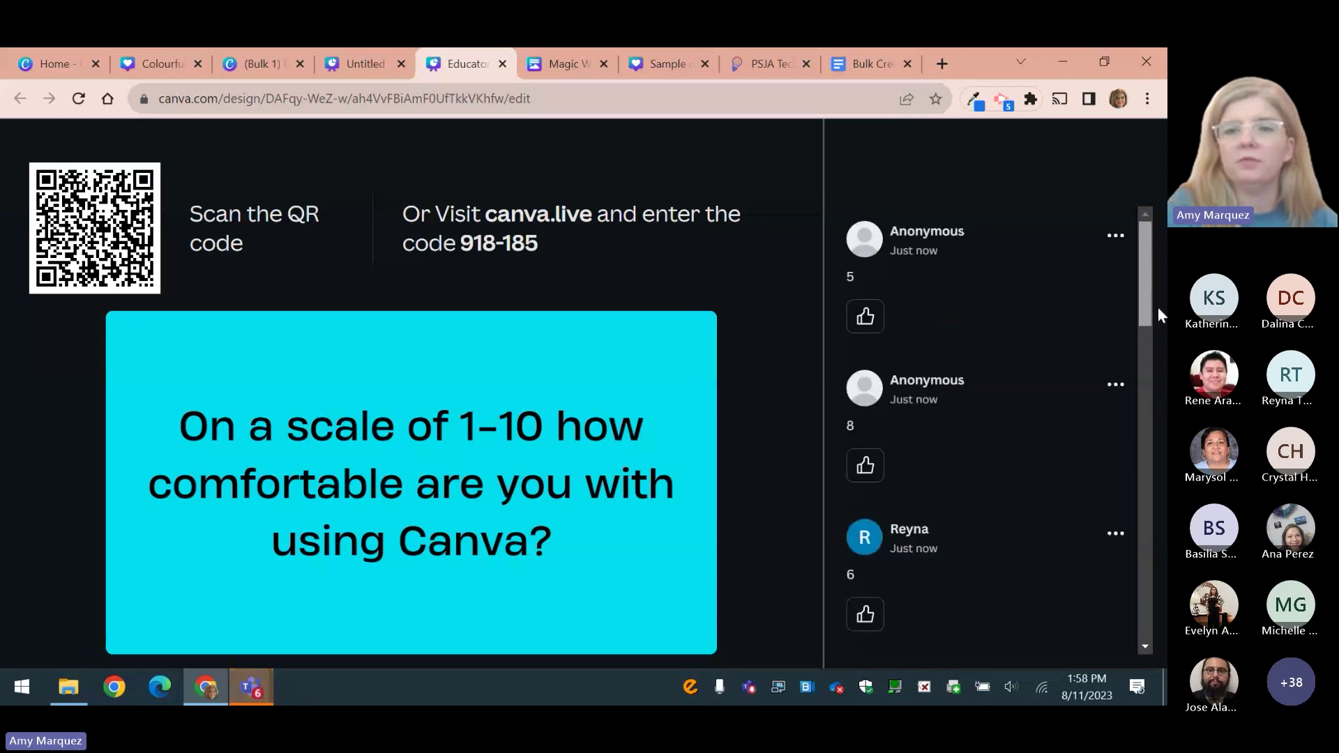
{"action": "scroll", "coordinate": [1157, 315], "scroll_direction": "down", "scroll_amount": 1}
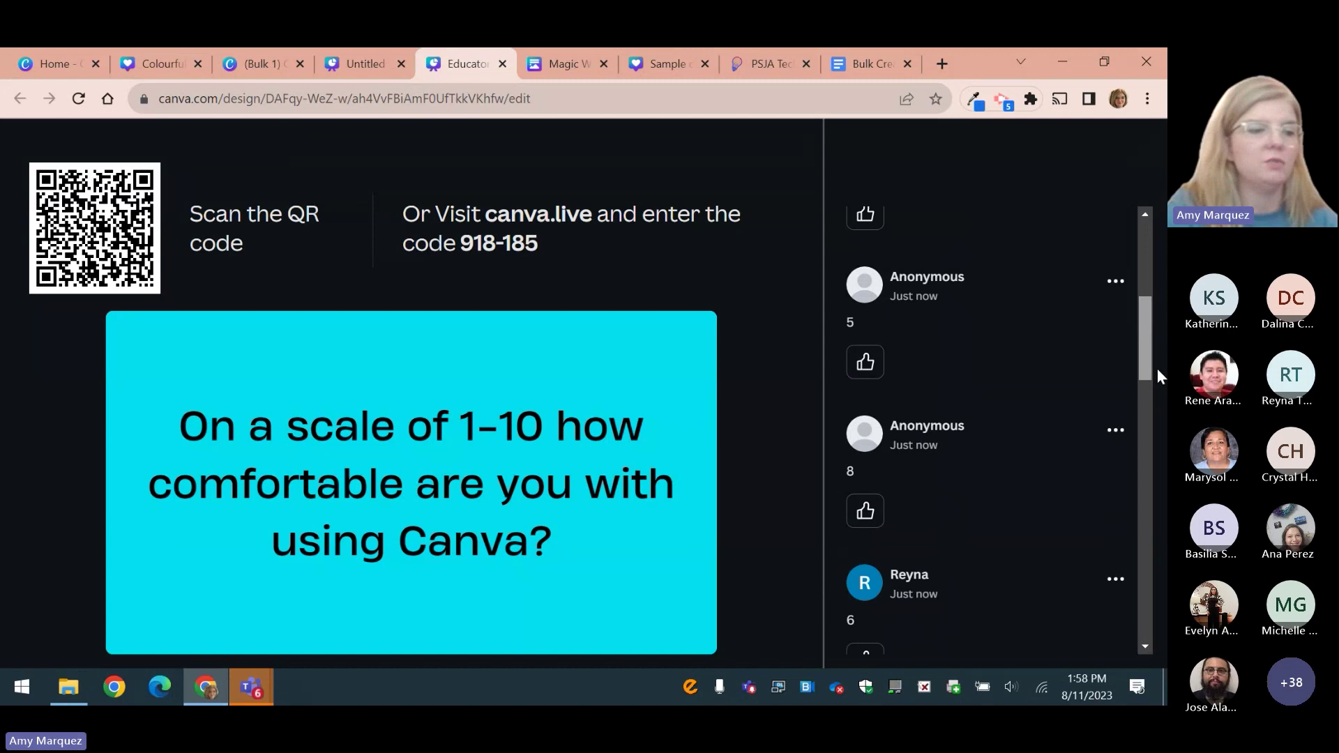
{"action": "left_click_drag", "start_coordinate": [1157, 369], "coordinate": [1159, 266]}
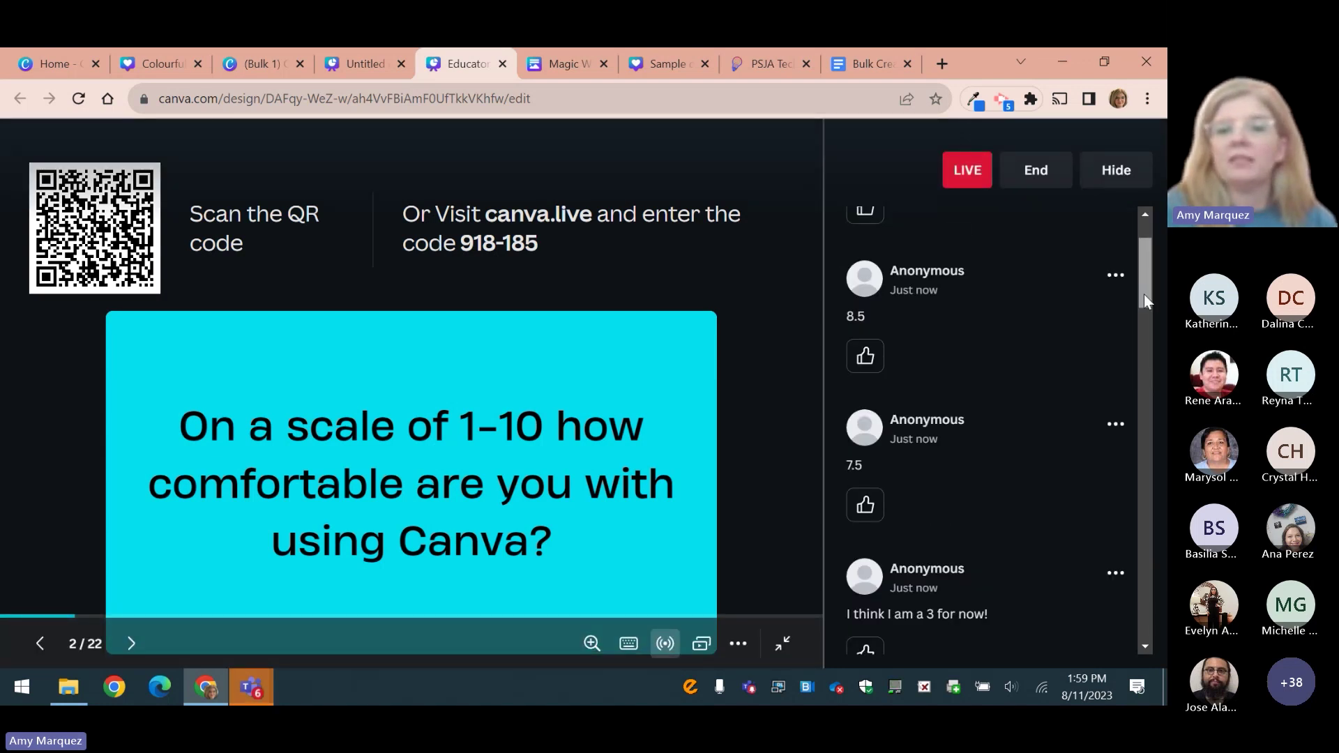
{"action": "mouse_move", "coordinate": [1144, 295]}
{"action": "left_mouse_down"}
{"action": "mouse_move", "coordinate": [1153, 602]}
{"action": "mouse_move", "coordinate": [1163, 282]}
{"action": "left_mouse_up"}
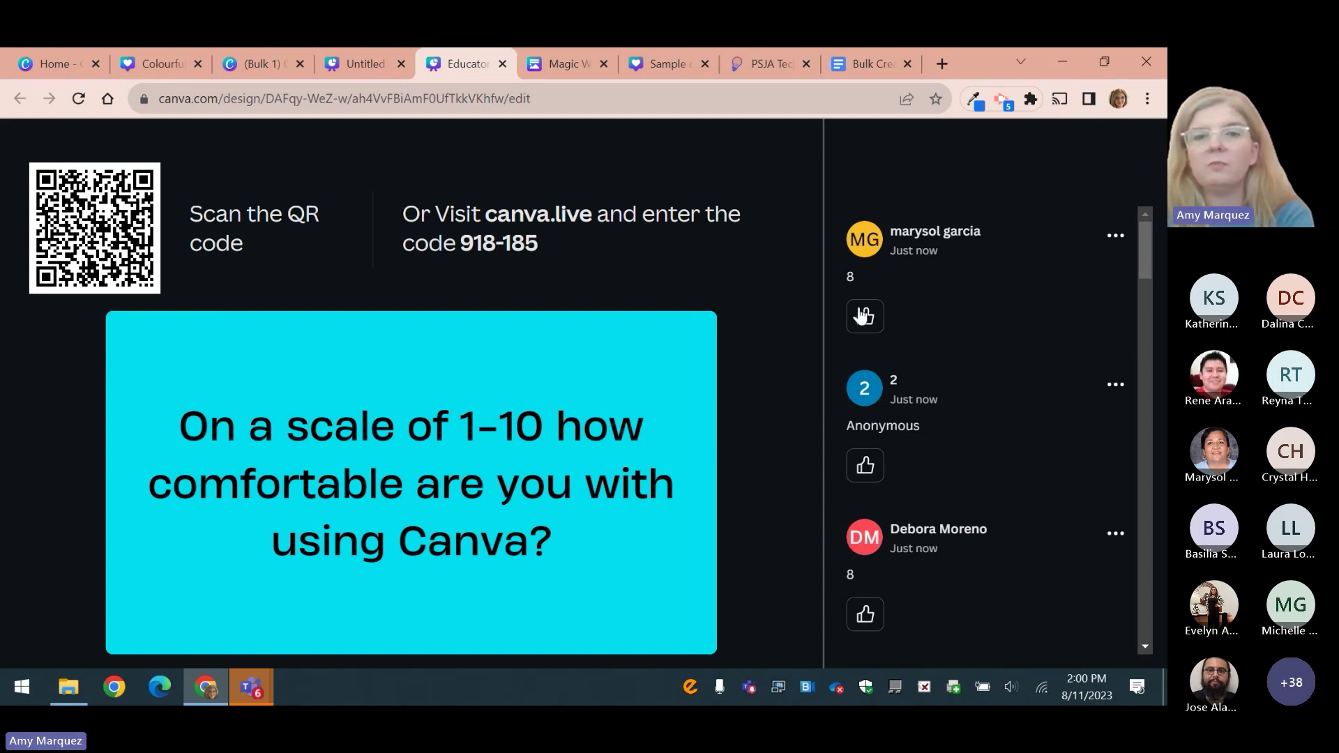
{"action": "mouse_move", "coordinate": [1153, 250]}
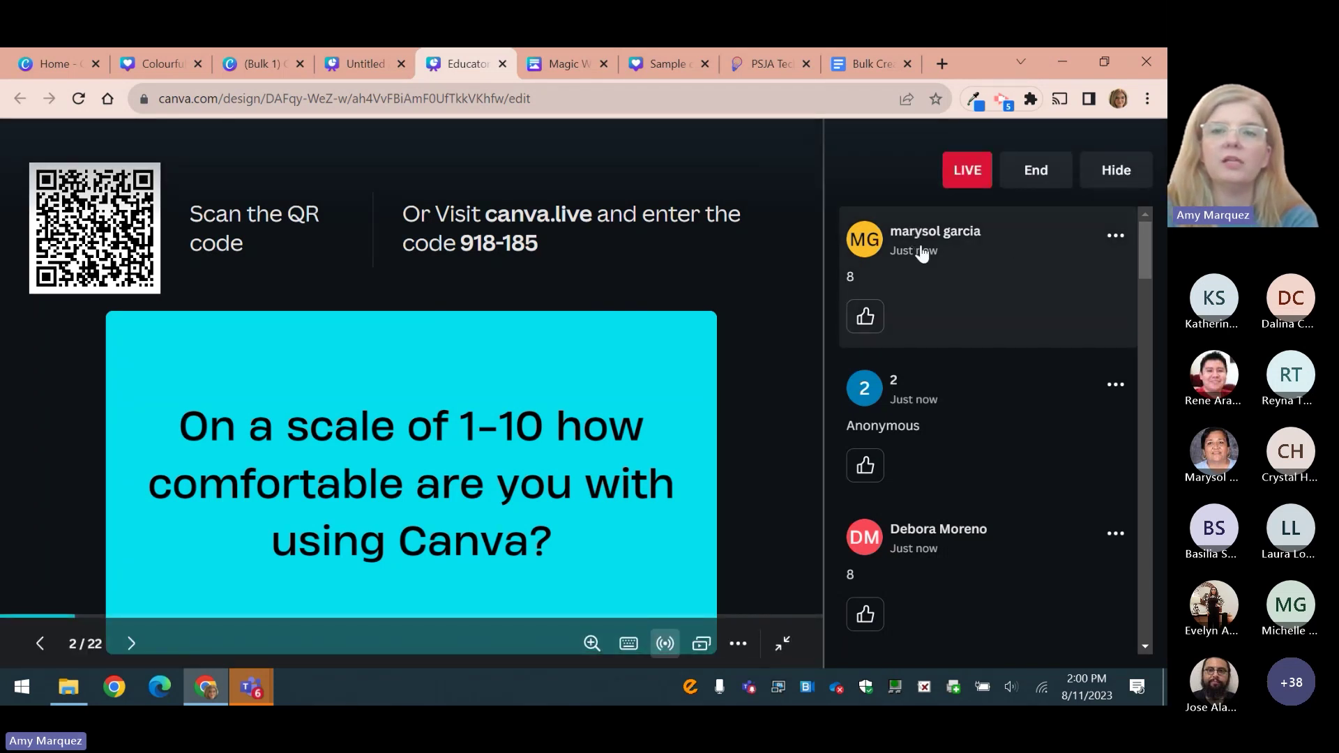
{"action": "scroll", "coordinate": [1148, 244], "scroll_direction": "down", "scroll_amount": 3}
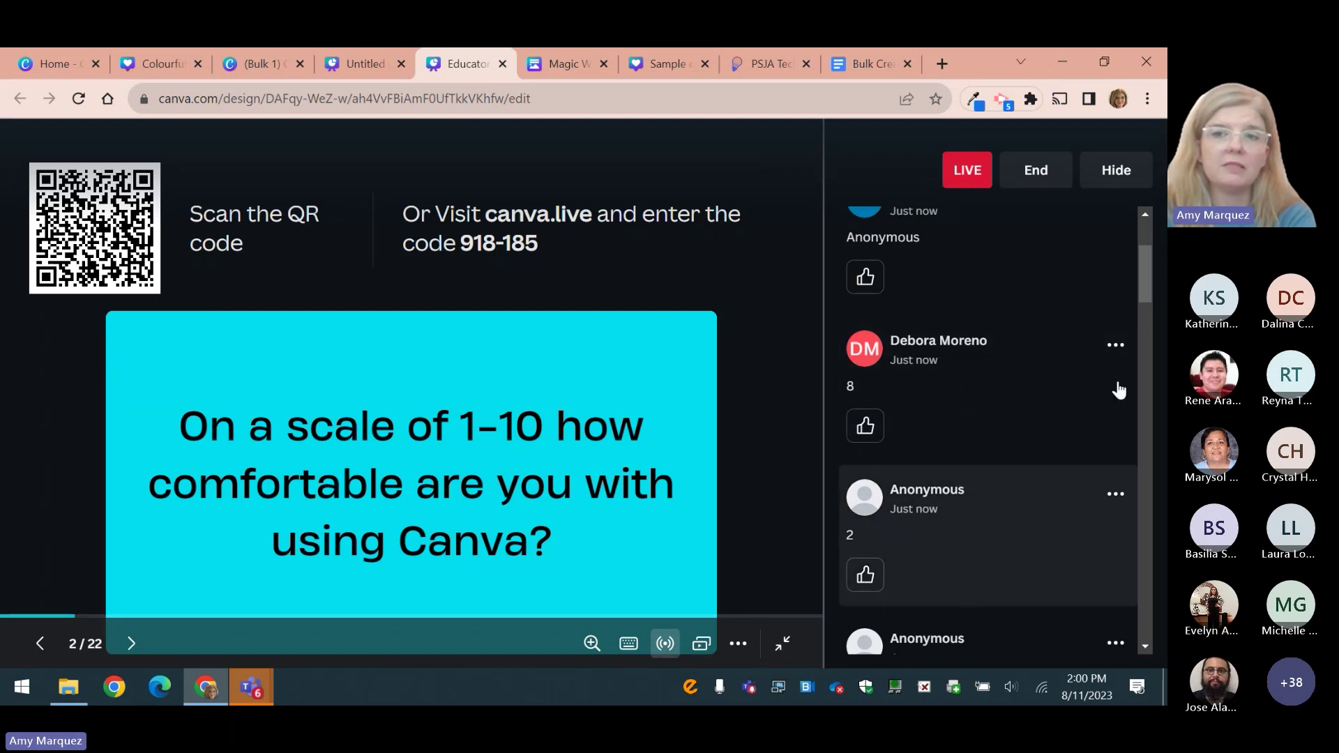
{"action": "scroll", "coordinate": [1143, 272], "scroll_direction": "up", "scroll_amount": 3}
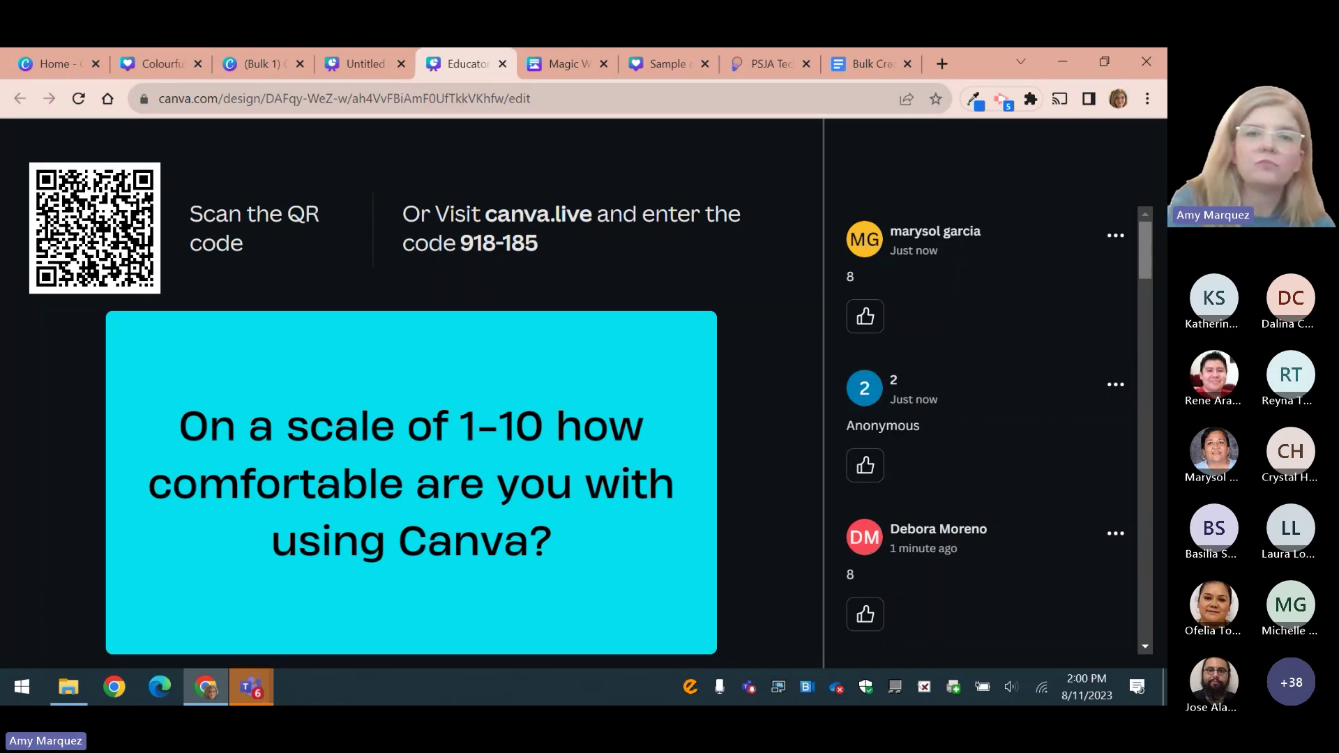
{"action": "left_click", "coordinate": [792, 425]}
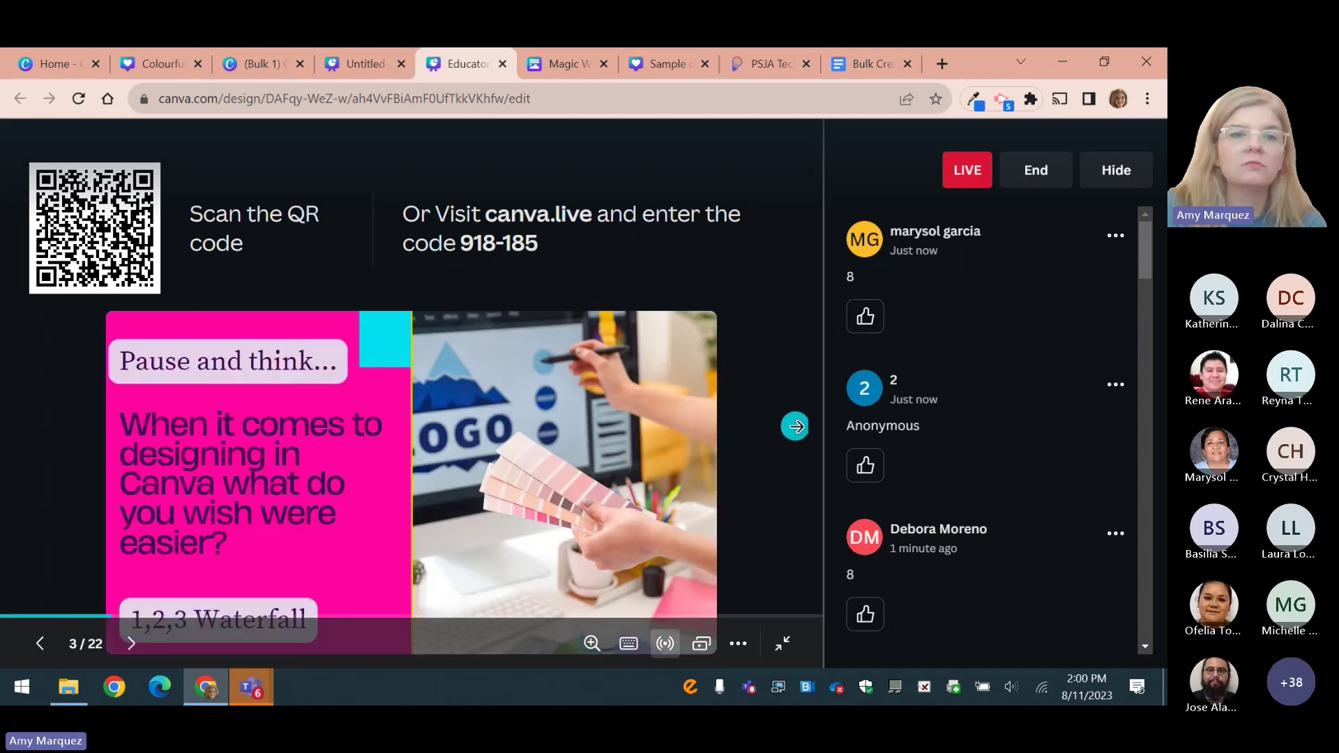
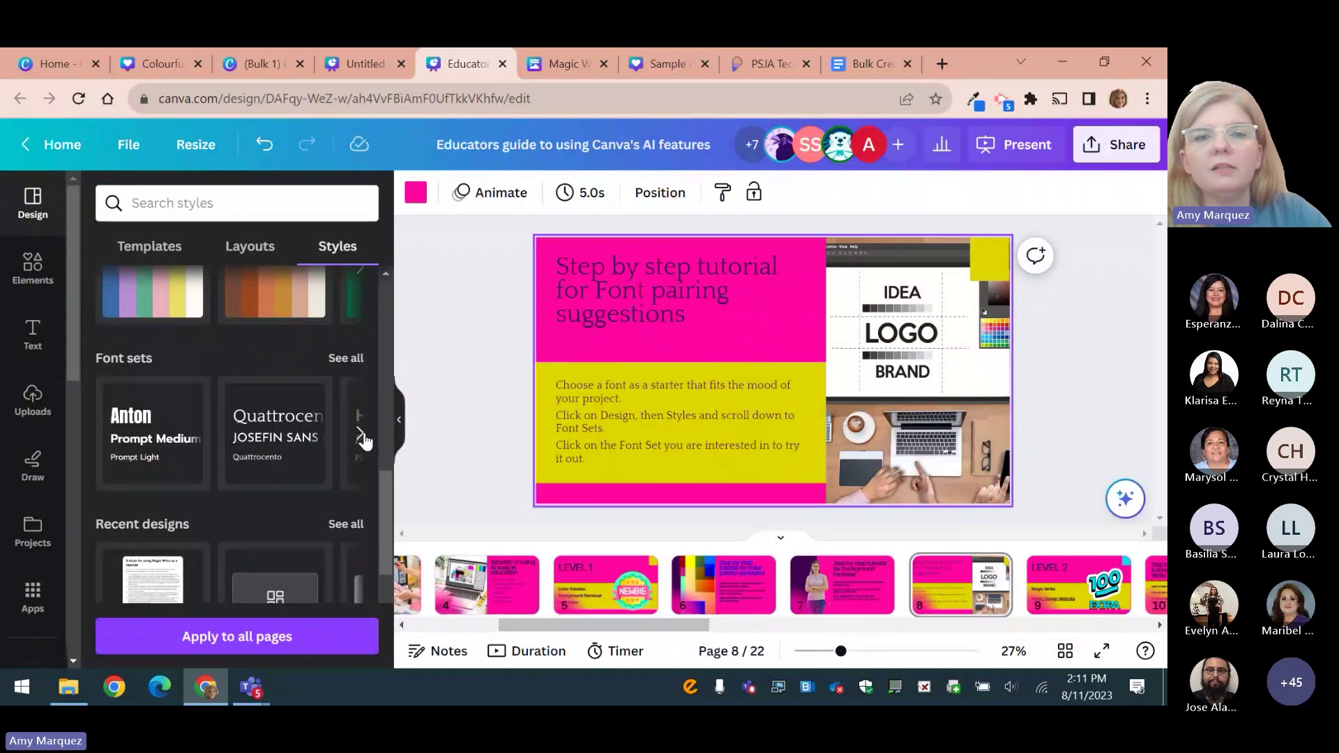
Try the Playfair Display, Barlow Thin and Abys font sets on page 8, and settle on the Squada One and Klima set.
{"action": "left_click", "coordinate": [360, 439]}
{"action": "left_click", "coordinate": [170, 431]}
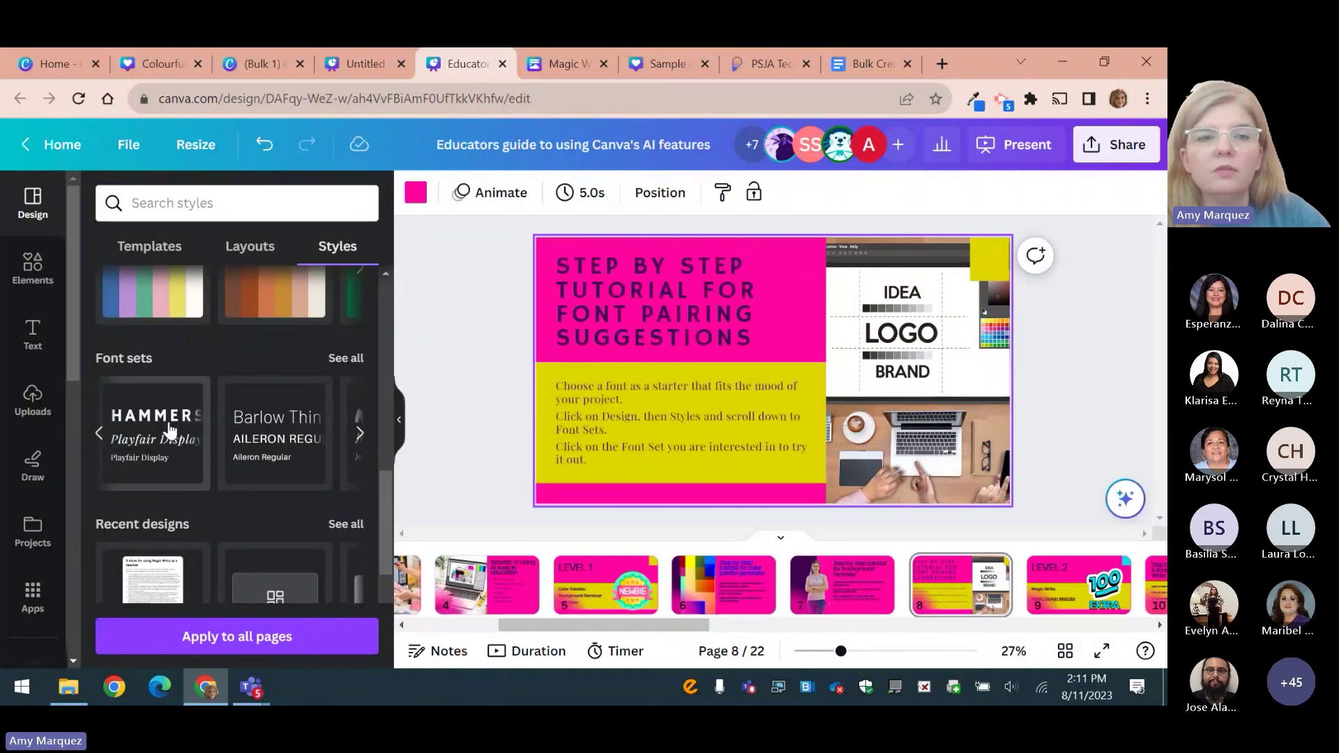
{"action": "left_click", "coordinate": [275, 420]}
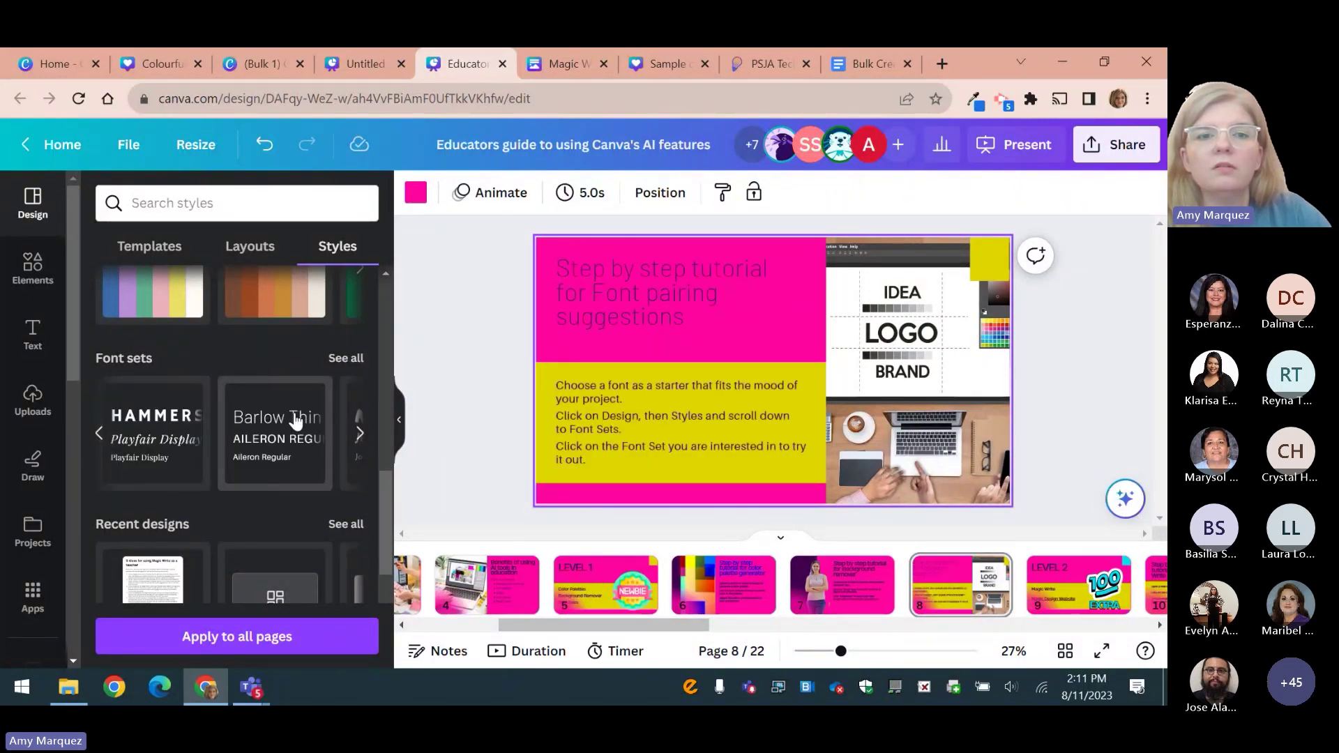
{"action": "left_click", "coordinate": [360, 434]}
{"action": "left_click", "coordinate": [153, 429]}
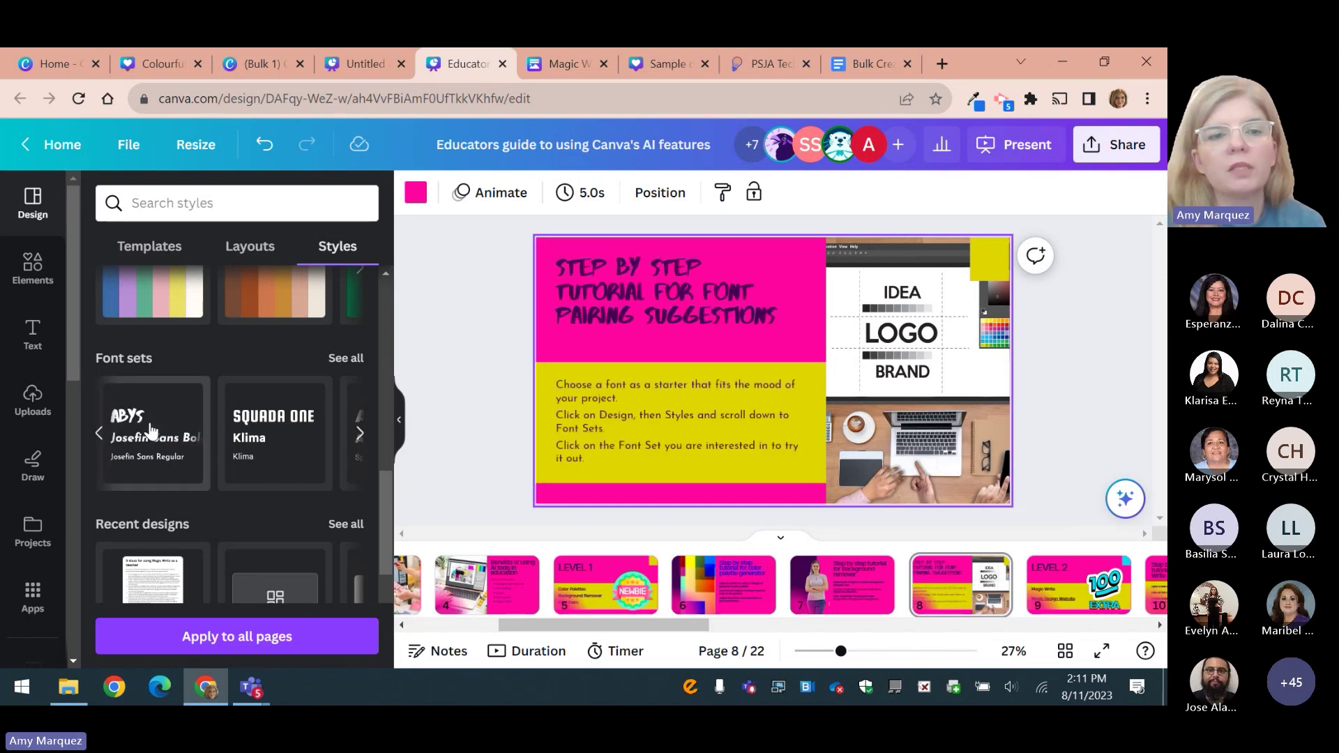
{"action": "left_click", "coordinate": [255, 450]}
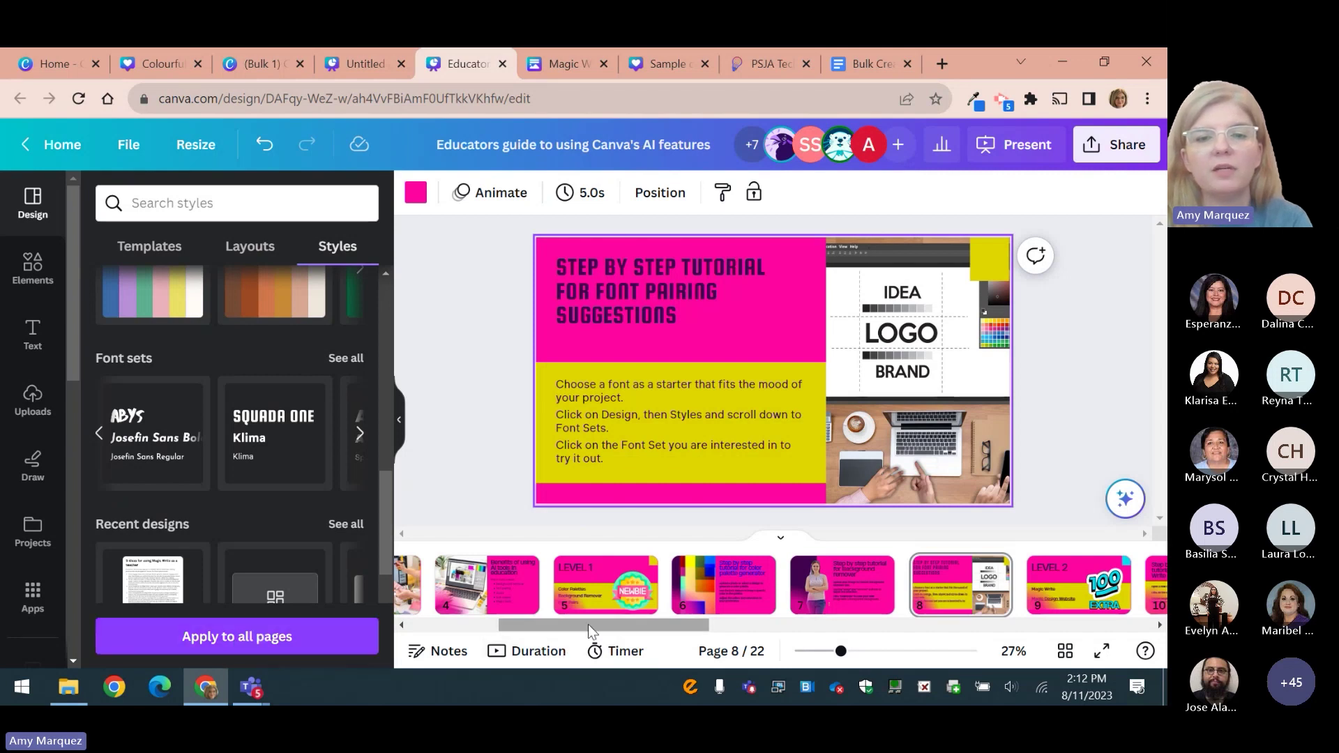
Go to the LEVEL 2 slide on page 9 and collapse the styles panel.
{"action": "scroll", "coordinate": [588, 625], "scroll_direction": "right", "scroll_amount": 3}
{"action": "scroll", "coordinate": [670, 600], "scroll_direction": "right", "scroll_amount": 3}
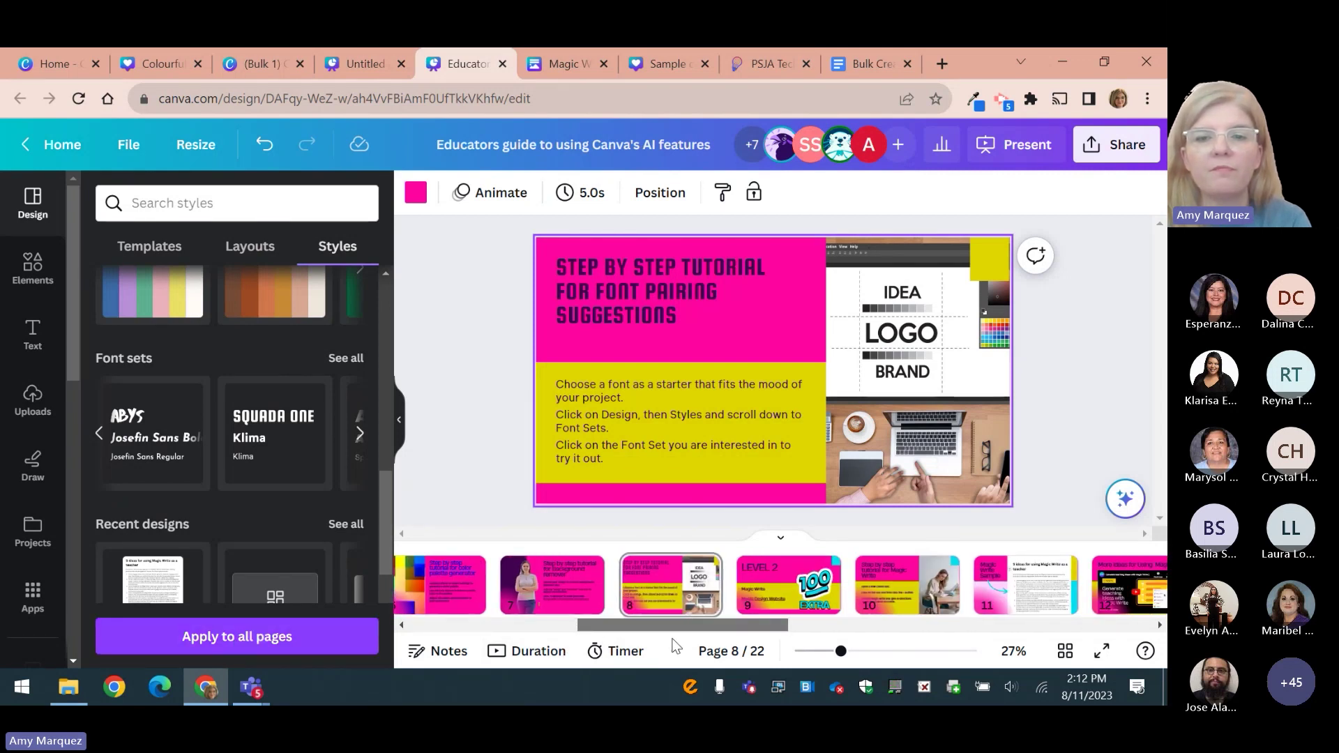
{"action": "left_click", "coordinate": [681, 590]}
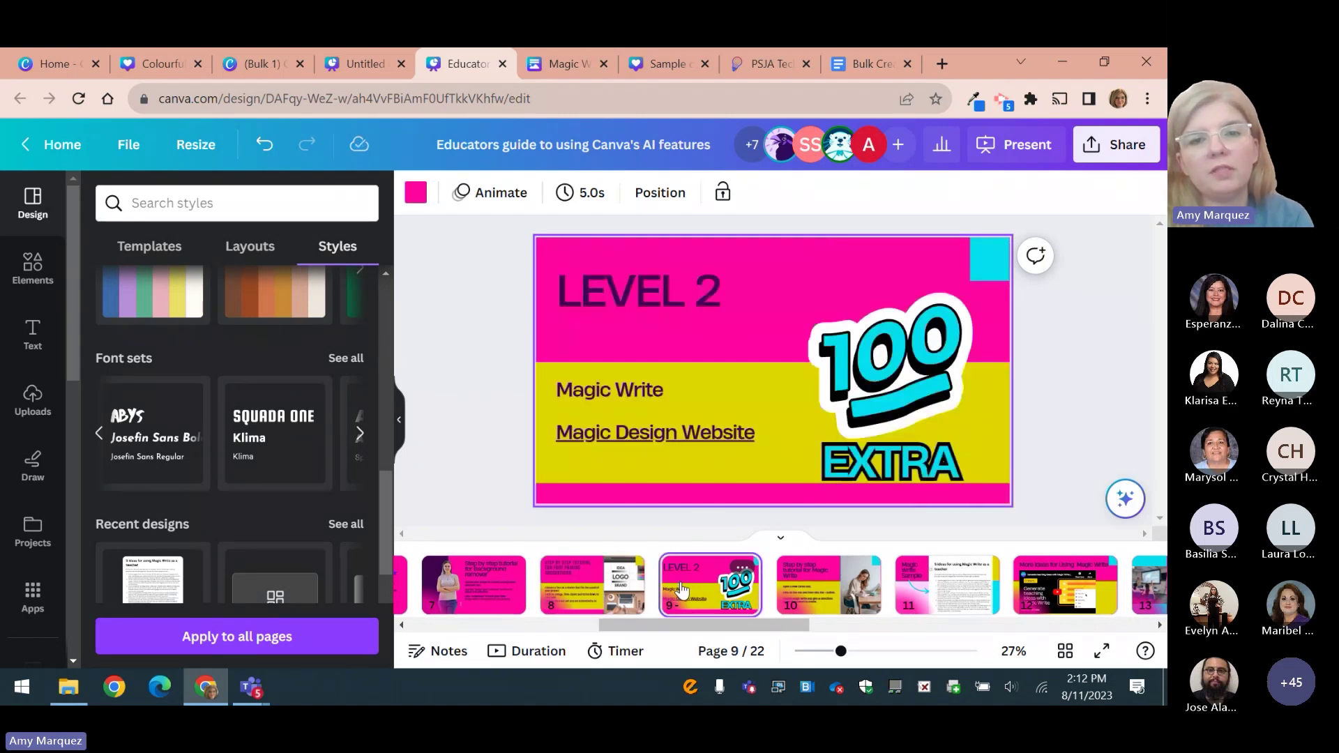
{"action": "left_click", "coordinate": [399, 419]}
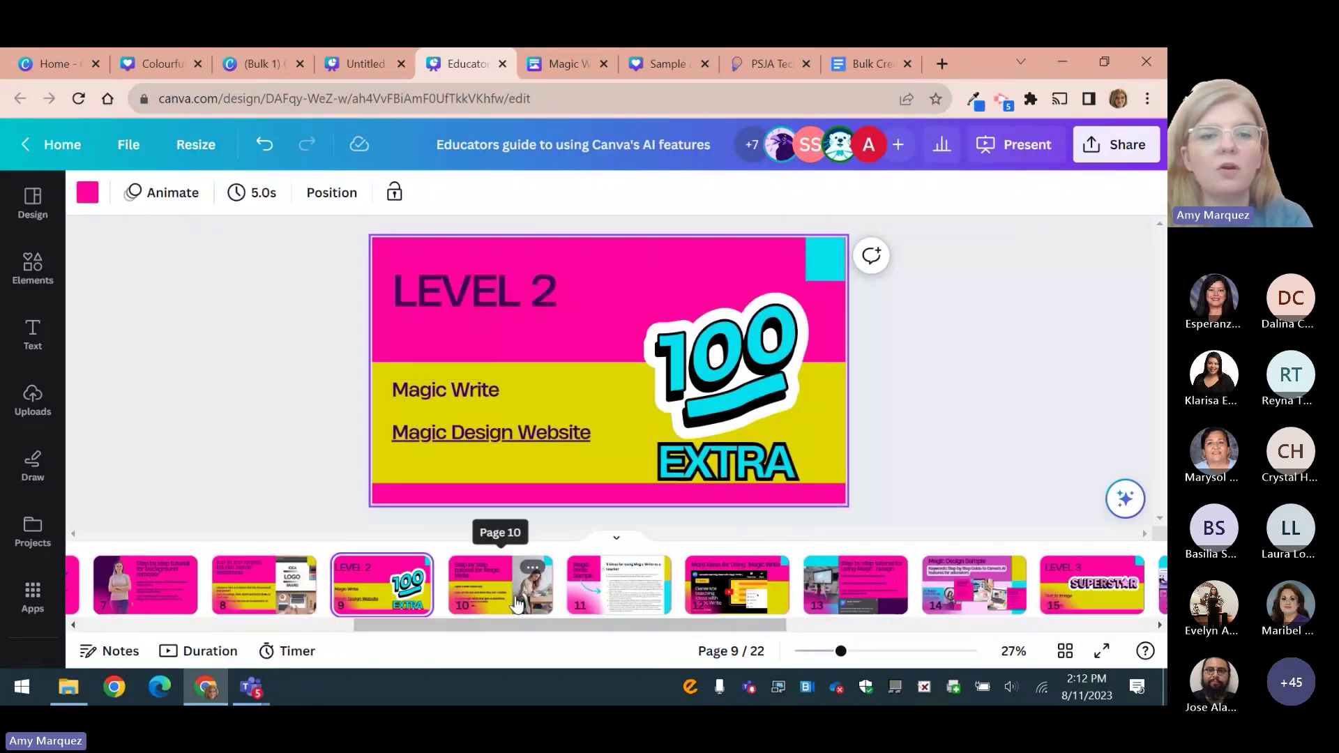
Show the step-by-step Magic Write tutorial slide on page 10.
{"action": "left_click", "coordinate": [516, 604]}
{"action": "left_click", "coordinate": [382, 586]}
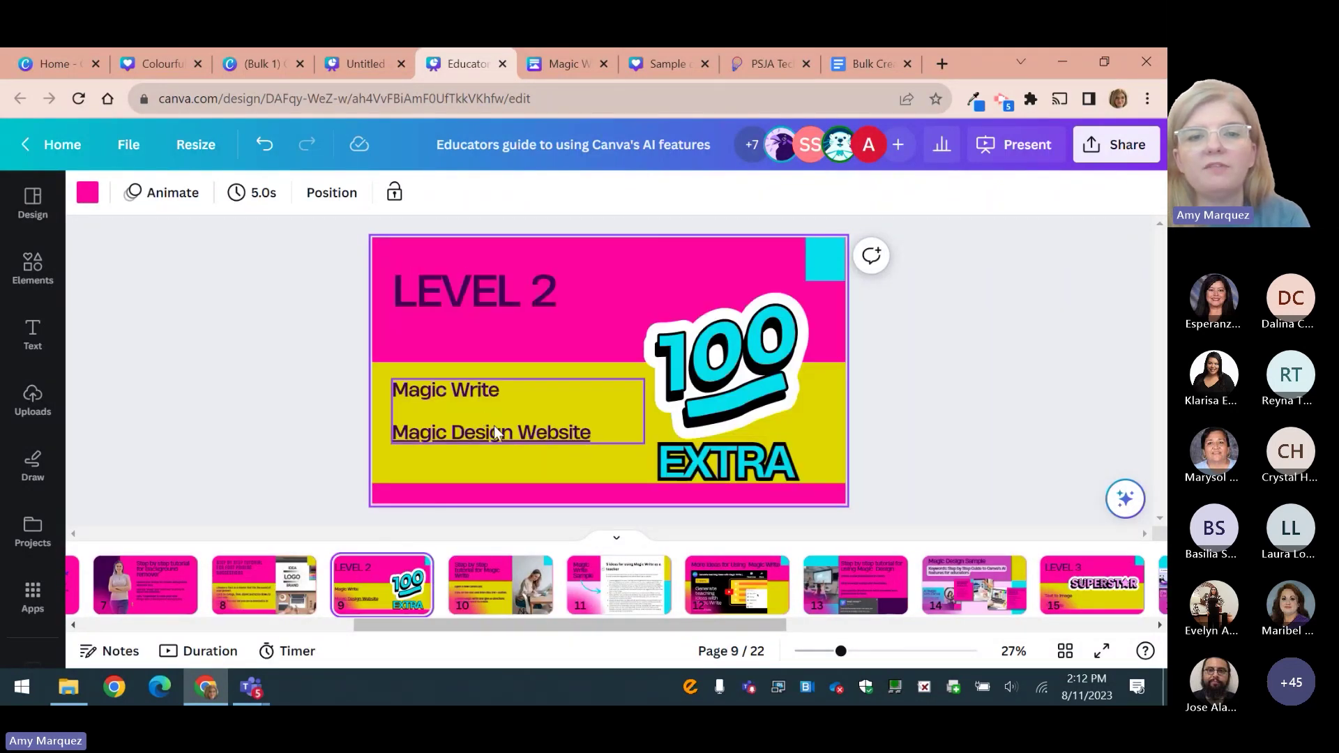
{"action": "left_click", "coordinate": [490, 604]}
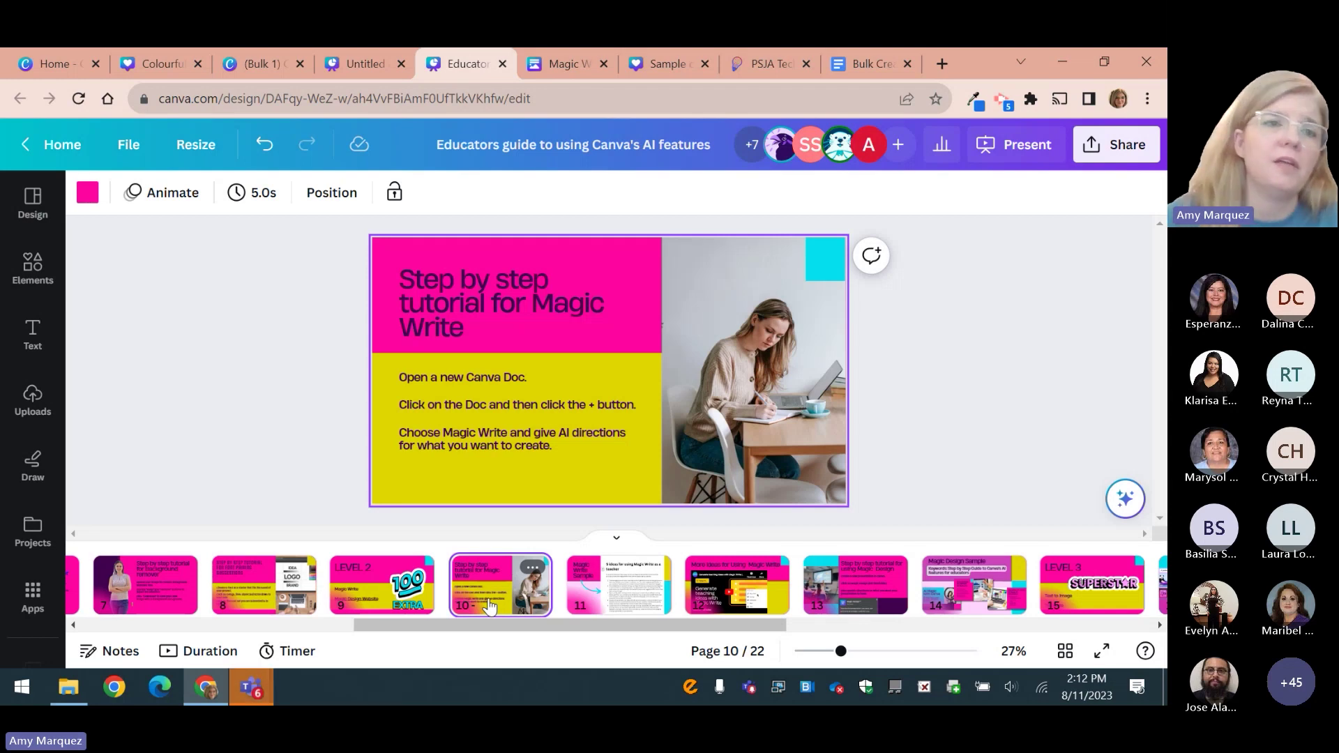
Create a new blank Canva Doc from the home page and open the Magic Write prompt in it.
{"action": "left_click", "coordinate": [49, 74]}
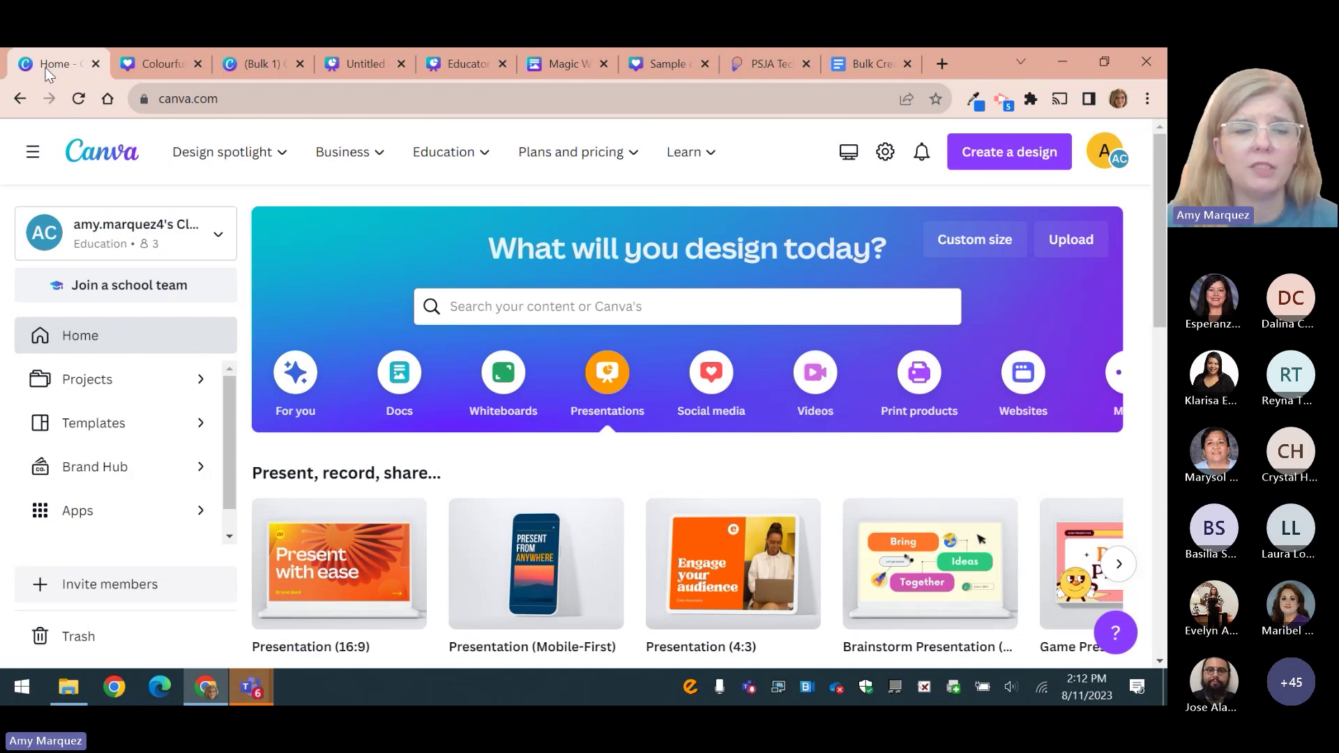
{"action": "left_click", "coordinate": [404, 389]}
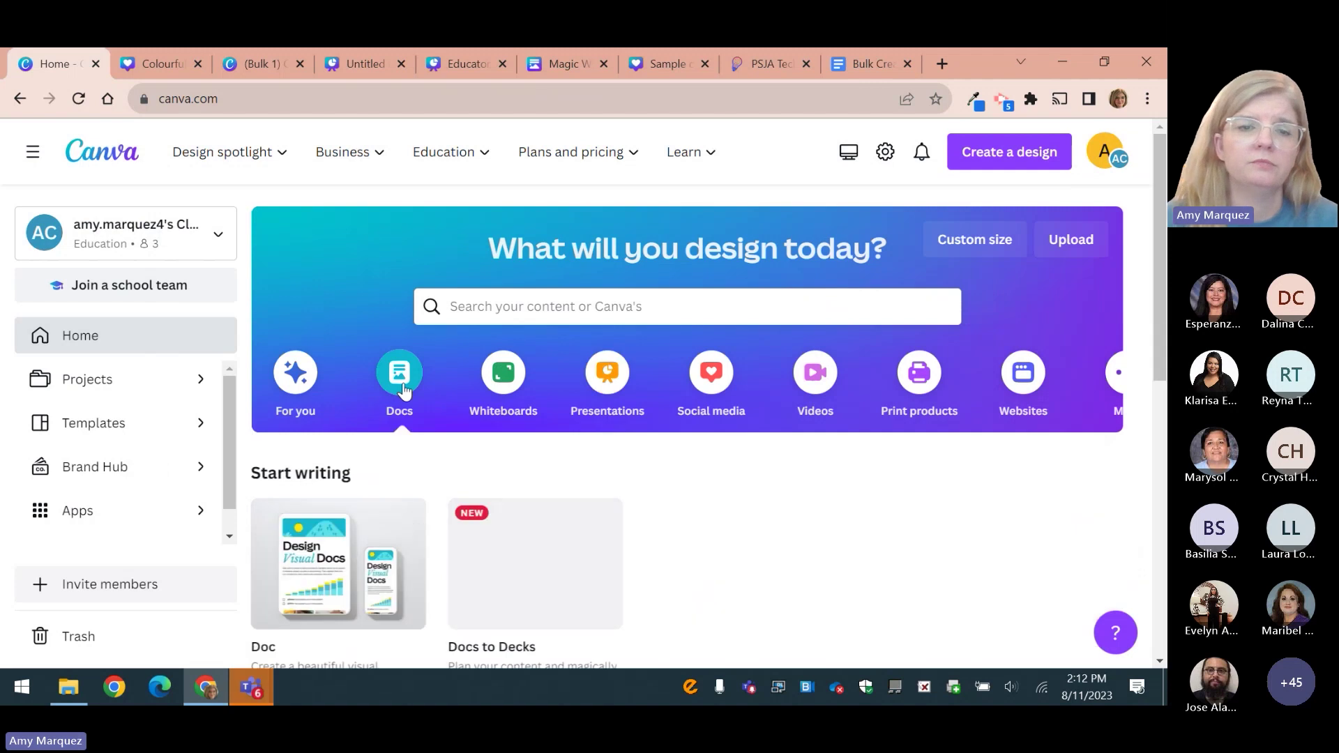
{"action": "left_click", "coordinate": [313, 585]}
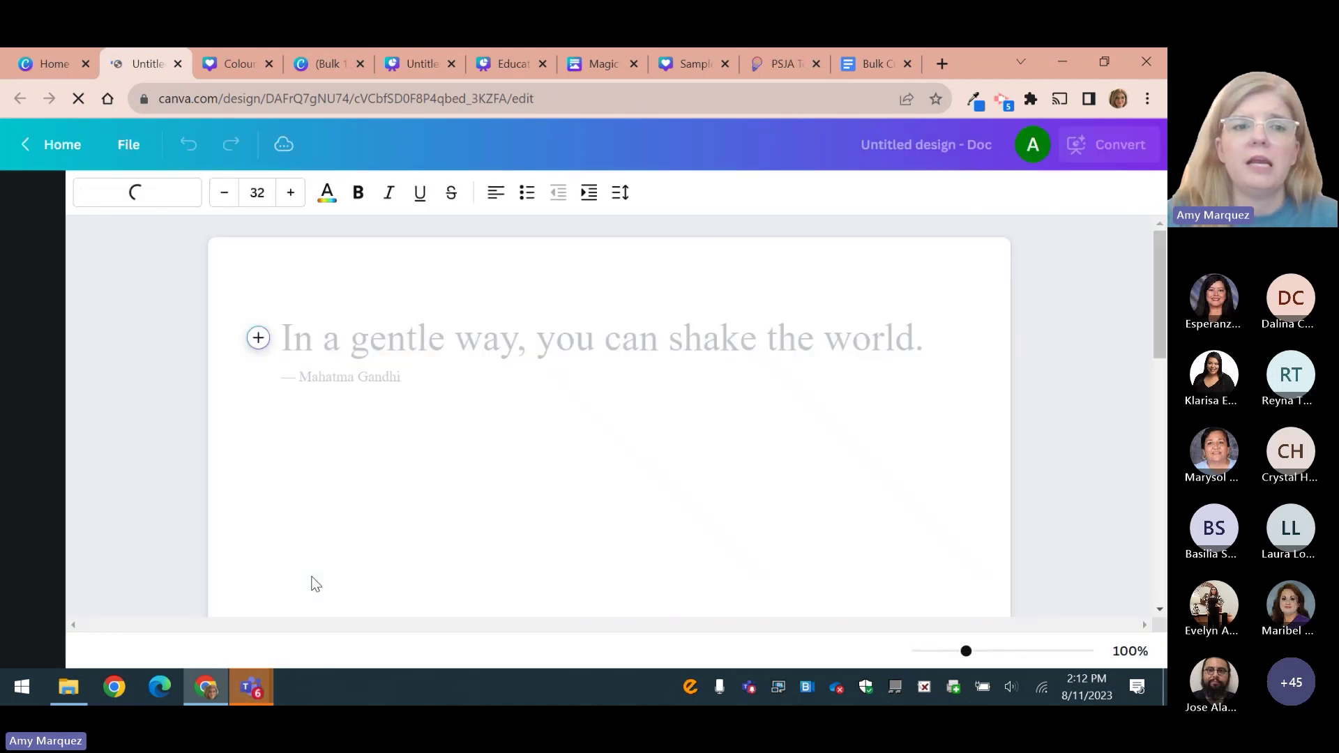
{"action": "left_click", "coordinate": [258, 340]}
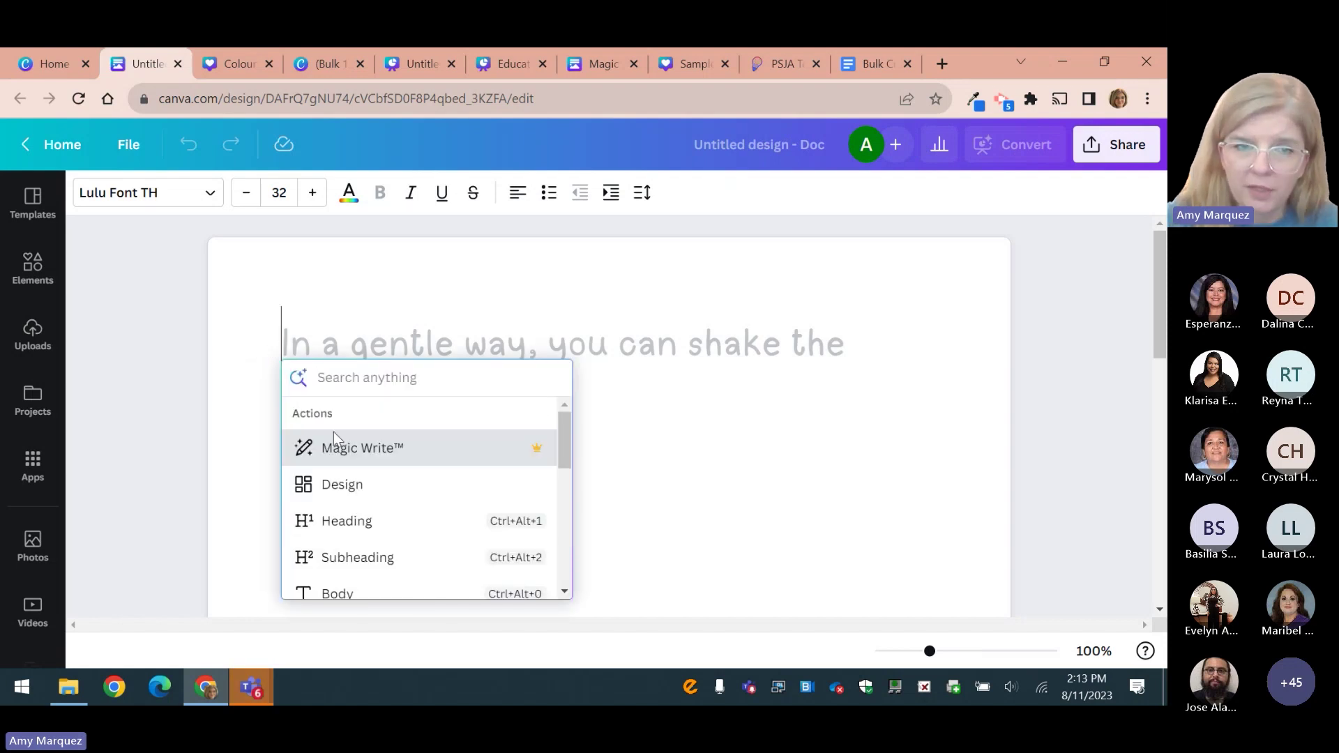
{"action": "left_click", "coordinate": [354, 455]}
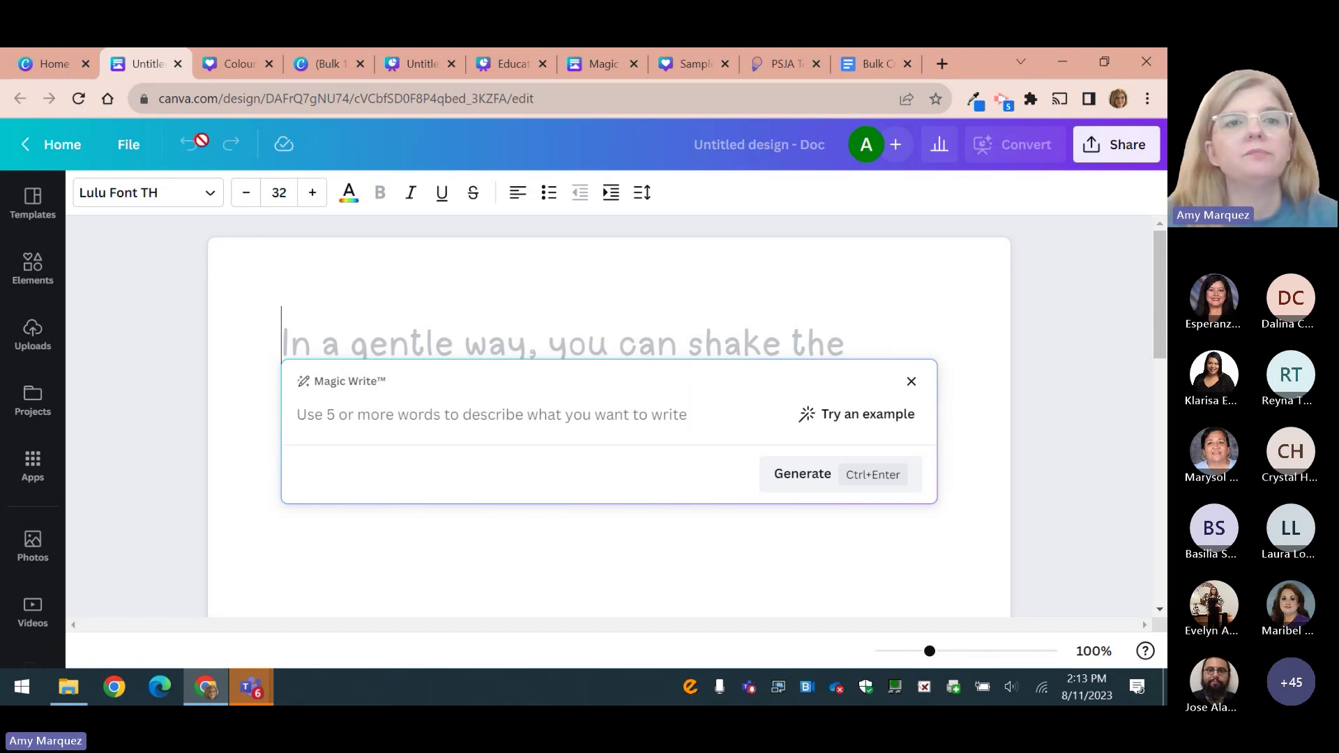
Look through the five ideas in the sample Doc "5 ideas for using Magic Write as a teacher".
{"action": "left_click", "coordinate": [581, 65]}
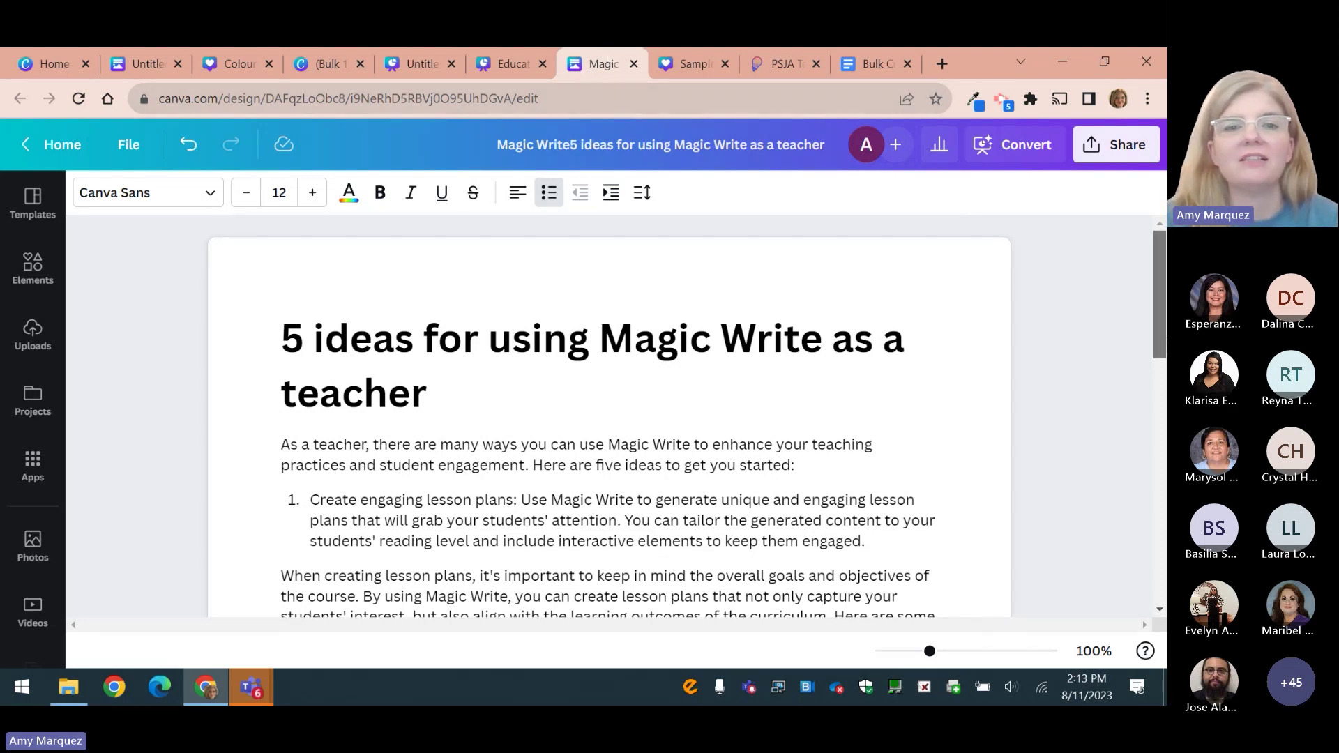
{"action": "scroll", "coordinate": [1160, 300], "scroll_direction": "down", "scroll_amount": 1}
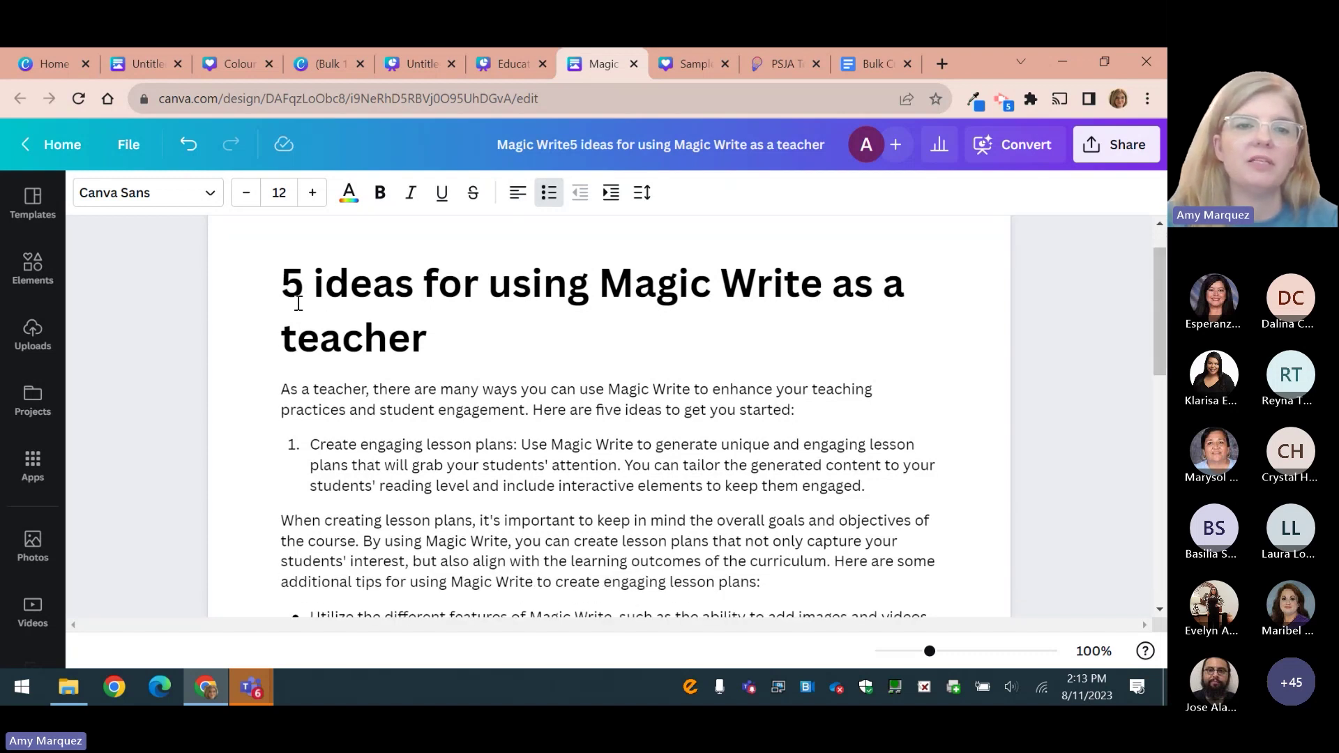
{"action": "left_click", "coordinate": [297, 301]}
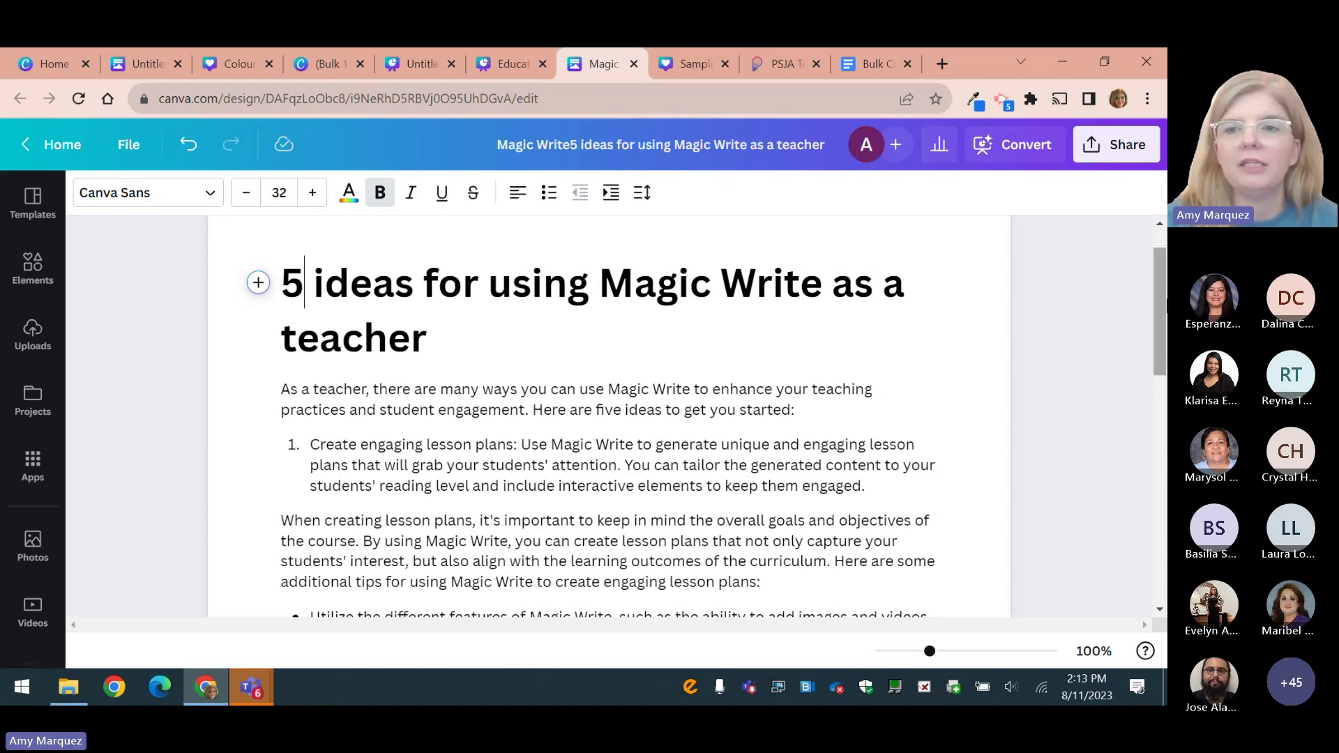
{"action": "scroll", "coordinate": [402, 340], "scroll_direction": "down", "scroll_amount": 2}
{"action": "scroll", "coordinate": [611, 418], "scroll_direction": "down", "scroll_amount": 2}
{"action": "scroll", "coordinate": [610, 418], "scroll_direction": "down", "scroll_amount": 10}
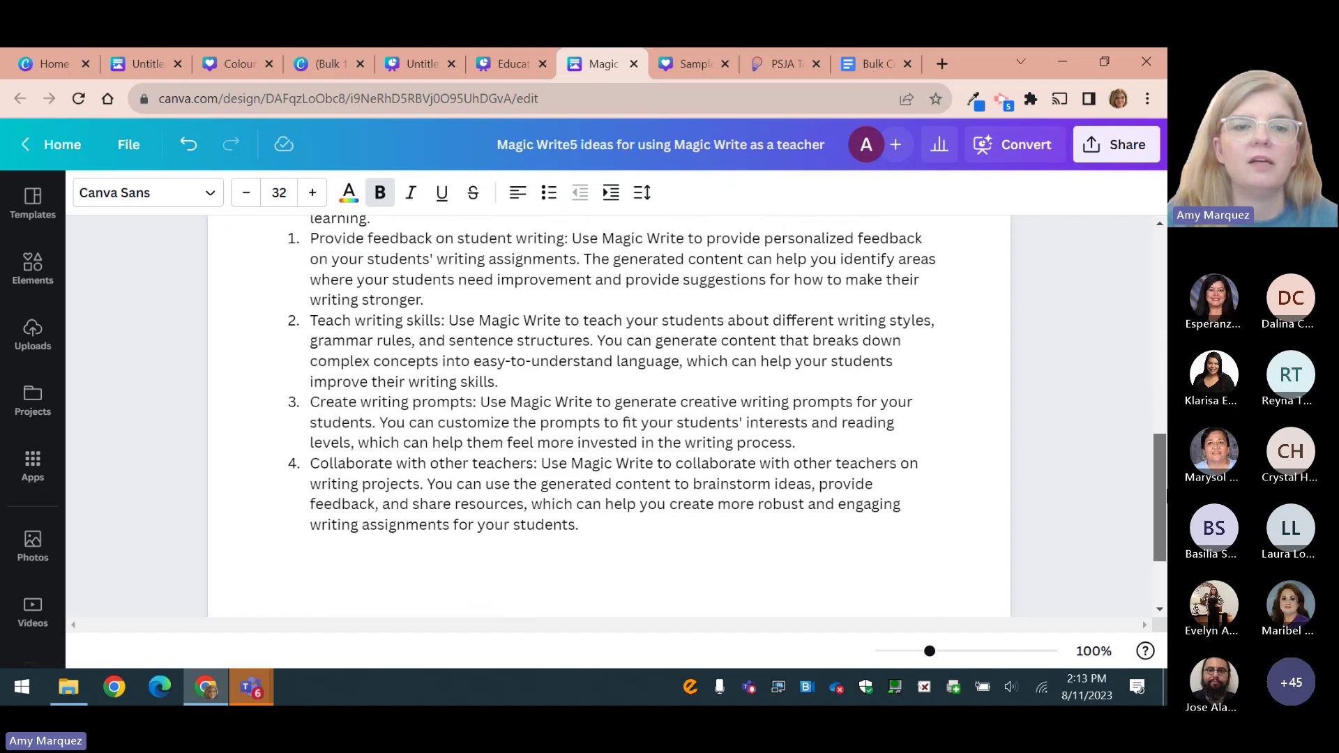
{"action": "scroll", "coordinate": [610, 418], "scroll_direction": "down", "scroll_amount": 3}
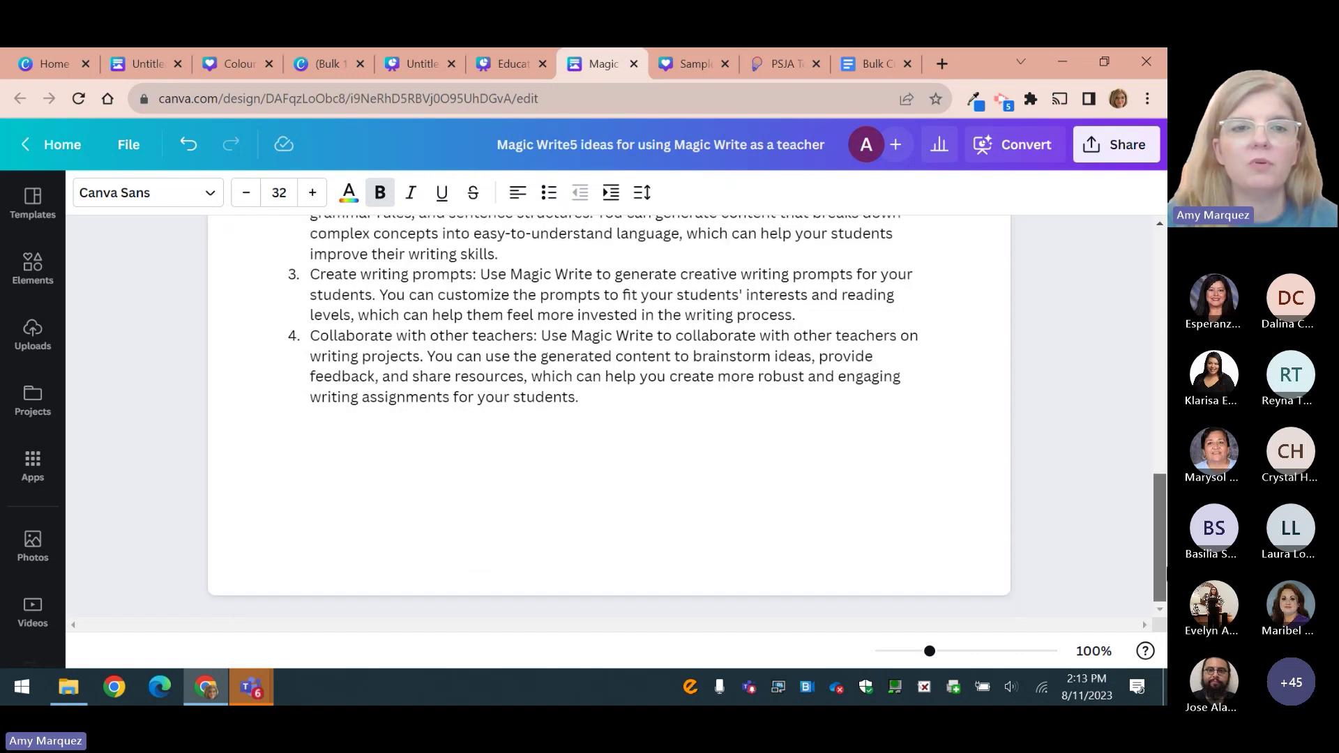
{"action": "scroll", "coordinate": [610, 419], "scroll_direction": "up", "scroll_amount": 10}
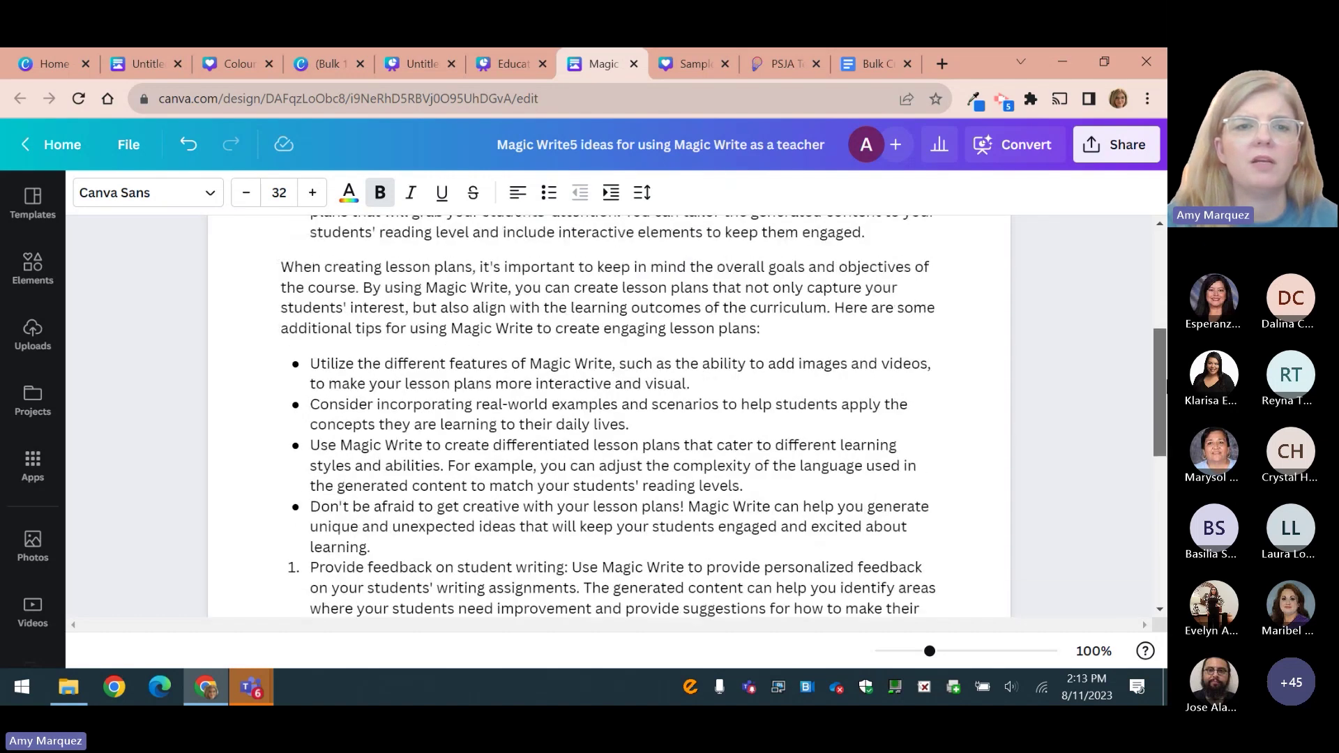
{"action": "scroll", "coordinate": [611, 419], "scroll_direction": "down", "scroll_amount": 2}
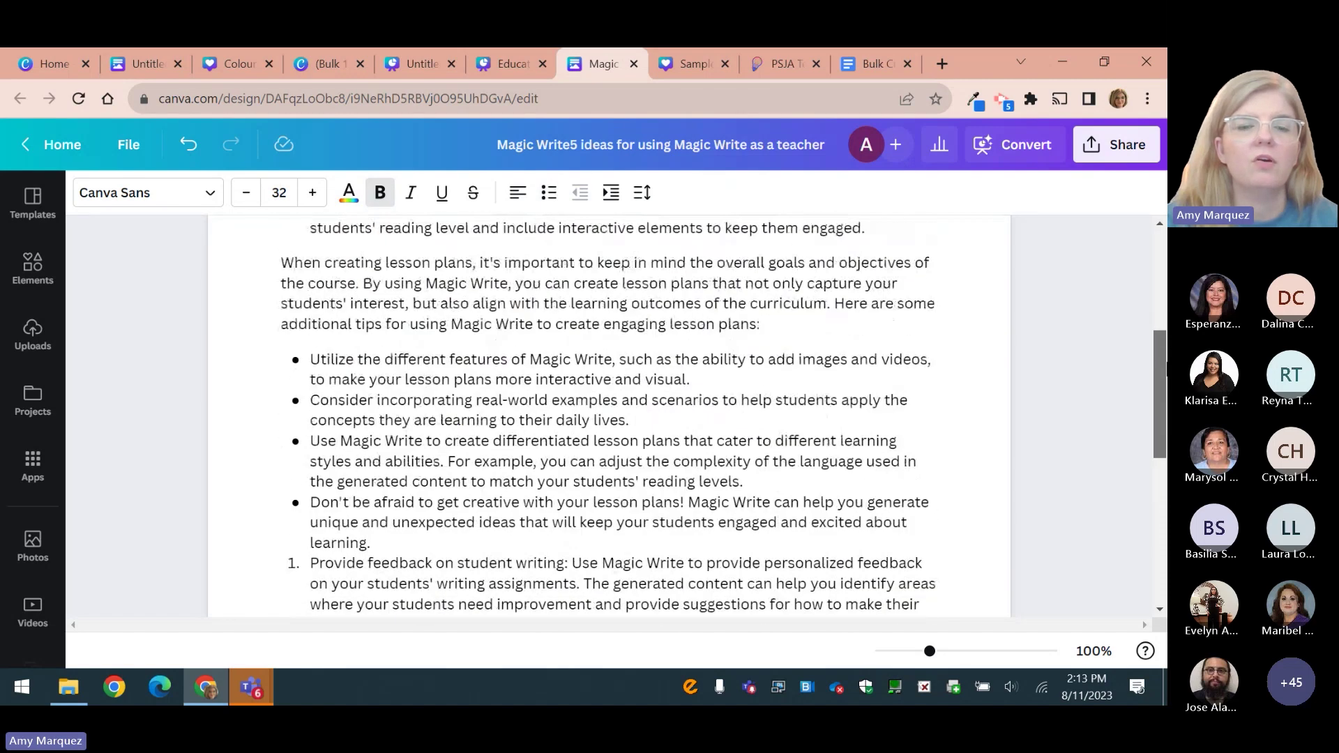
{"action": "scroll", "coordinate": [610, 418], "scroll_direction": "up", "scroll_amount": 3}
{"action": "left_click_drag", "start_coordinate": [1163, 338], "coordinate": [1165, 492]}
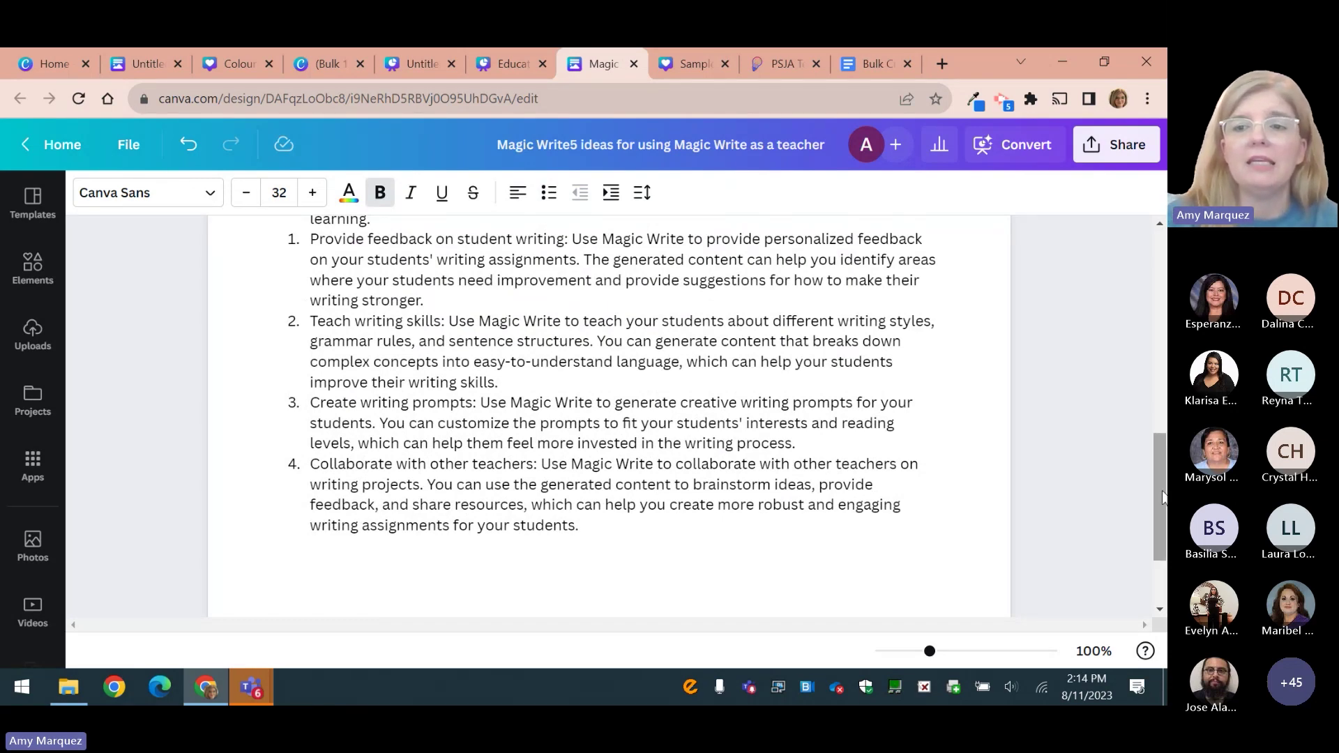
{"action": "scroll", "coordinate": [747, 311], "scroll_direction": "up", "scroll_amount": 1}
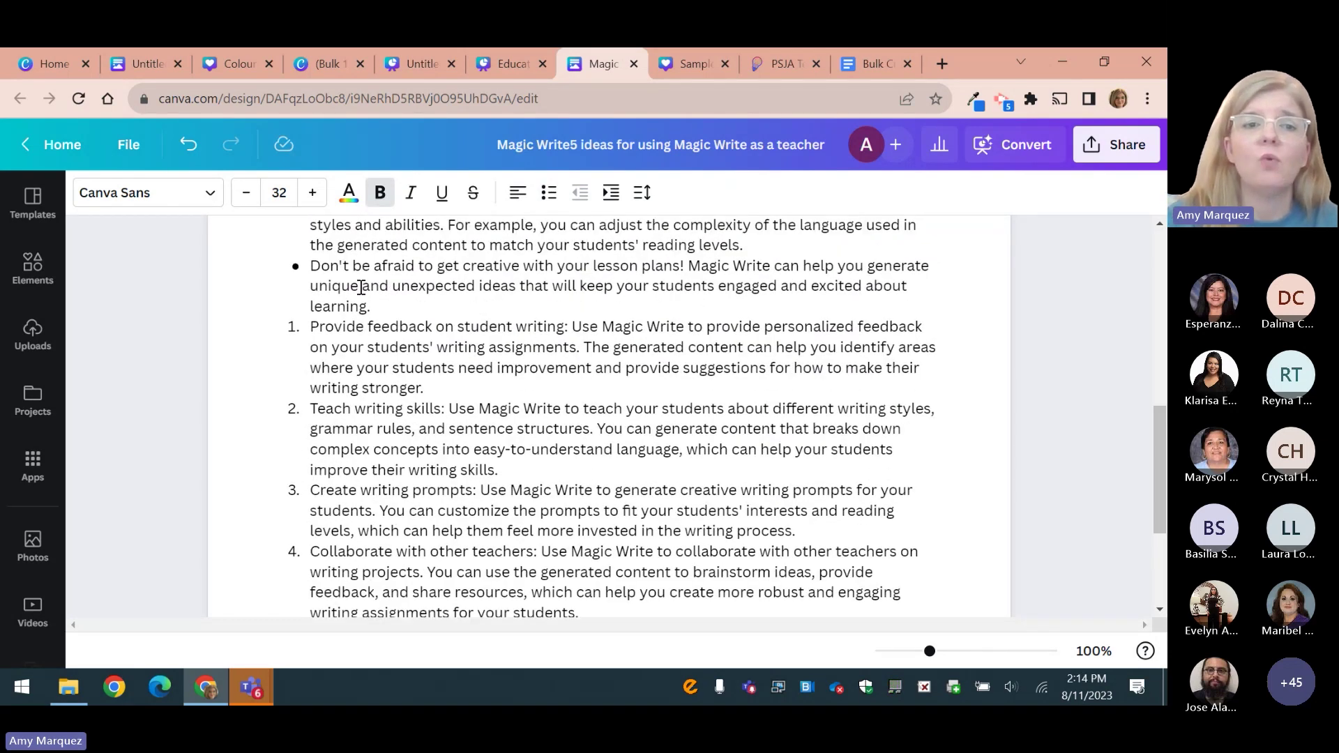
{"action": "left_click", "coordinate": [356, 328]}
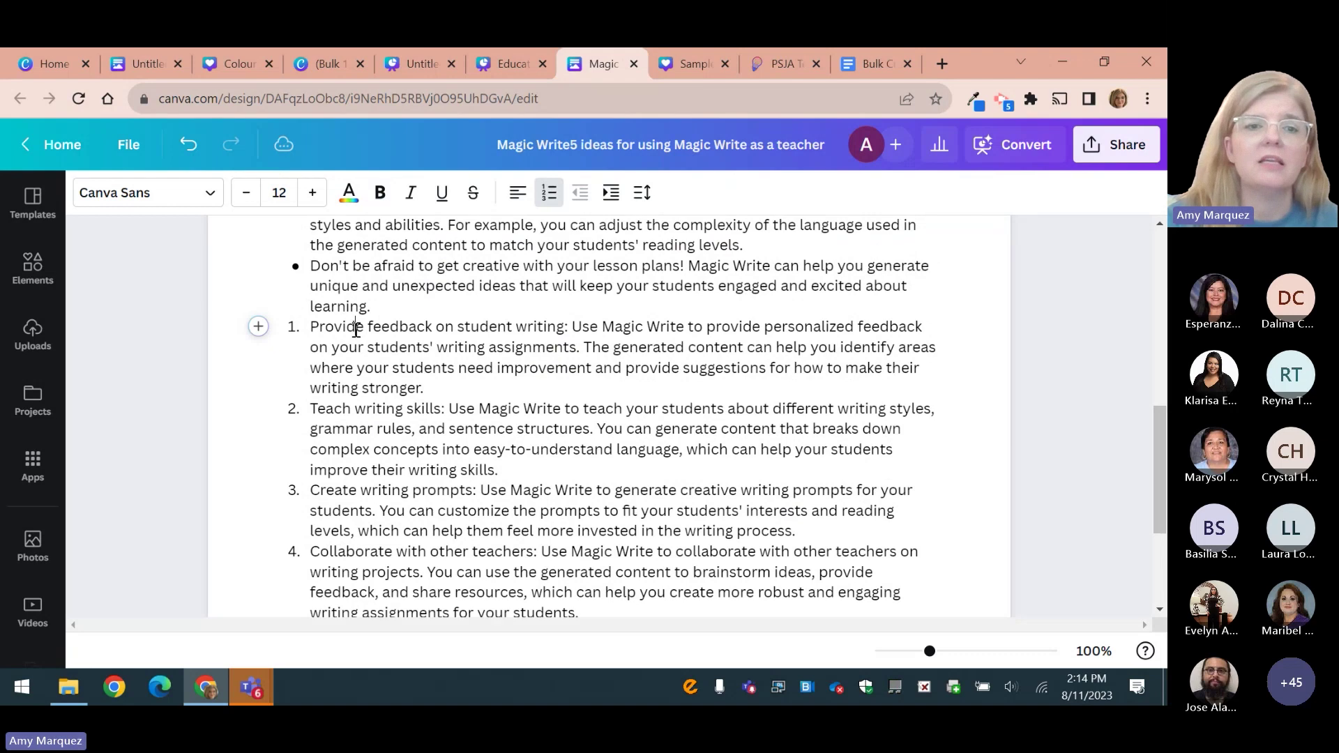
{"action": "left_click", "coordinate": [257, 321]}
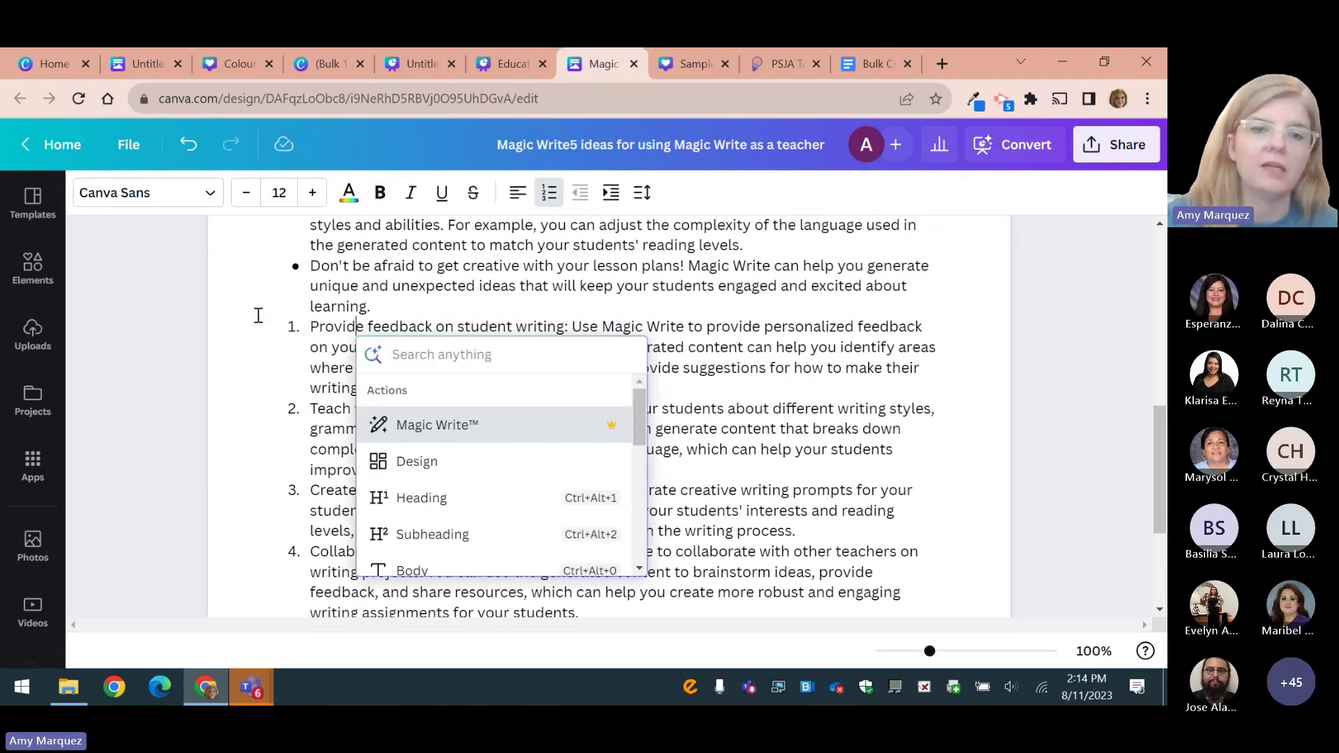
{"action": "left_click", "coordinate": [417, 426]}
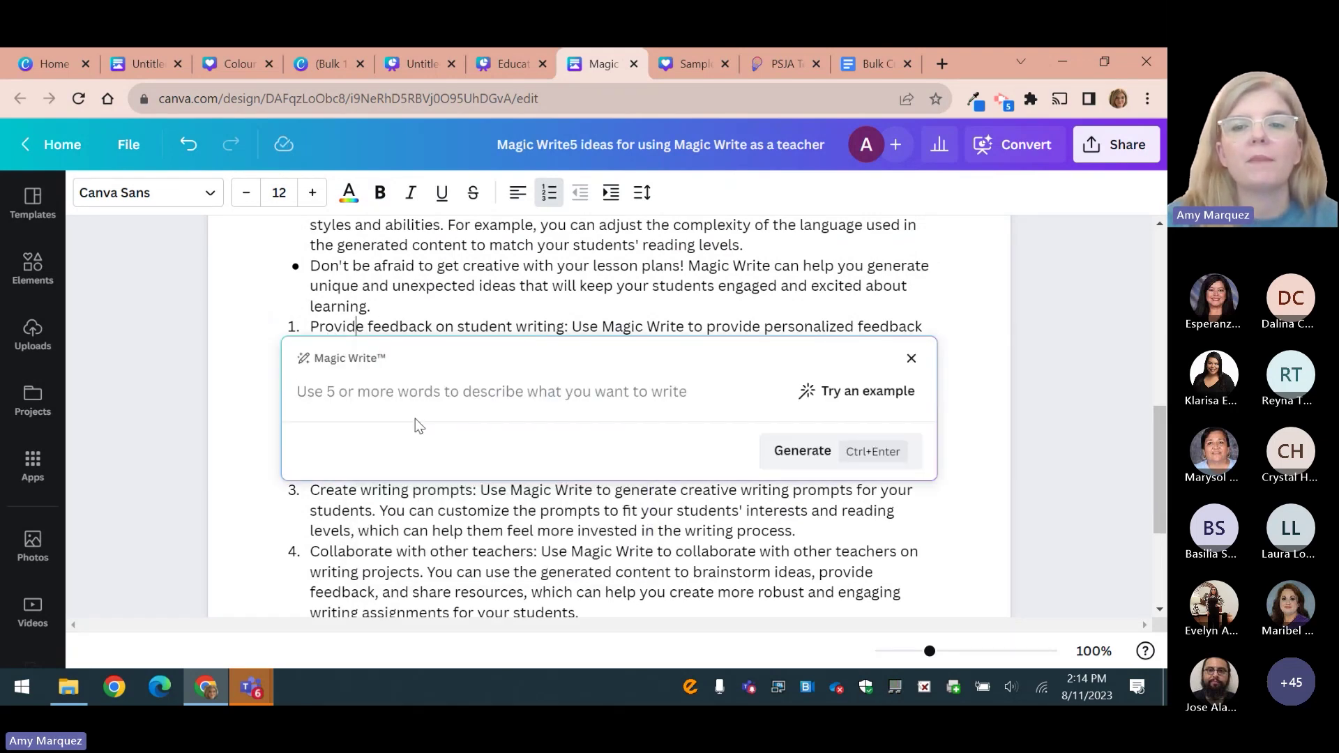
{"action": "left_click", "coordinate": [911, 358]}
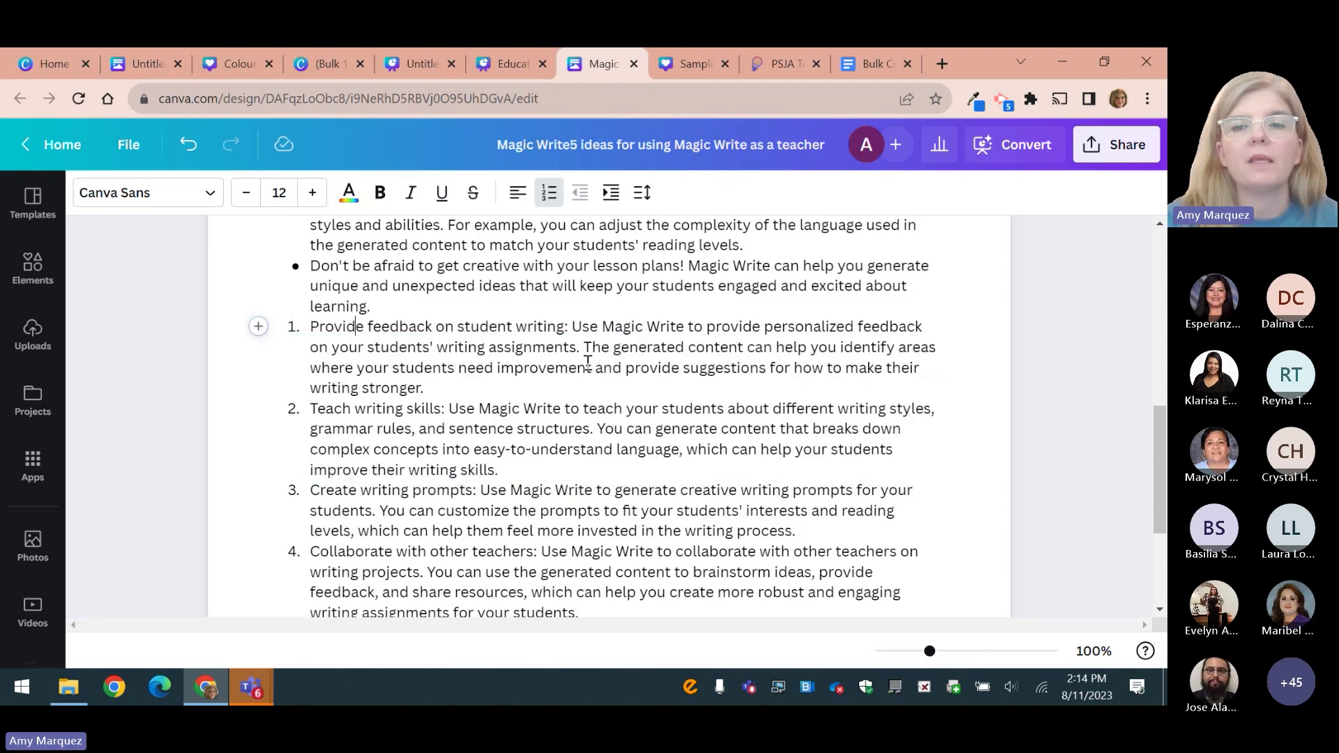
Expand the "Provide feedback on student writing" list item with Magic Write's Expand text option.
{"action": "left_click_drag", "start_coordinate": [427, 389], "coordinate": [314, 327]}
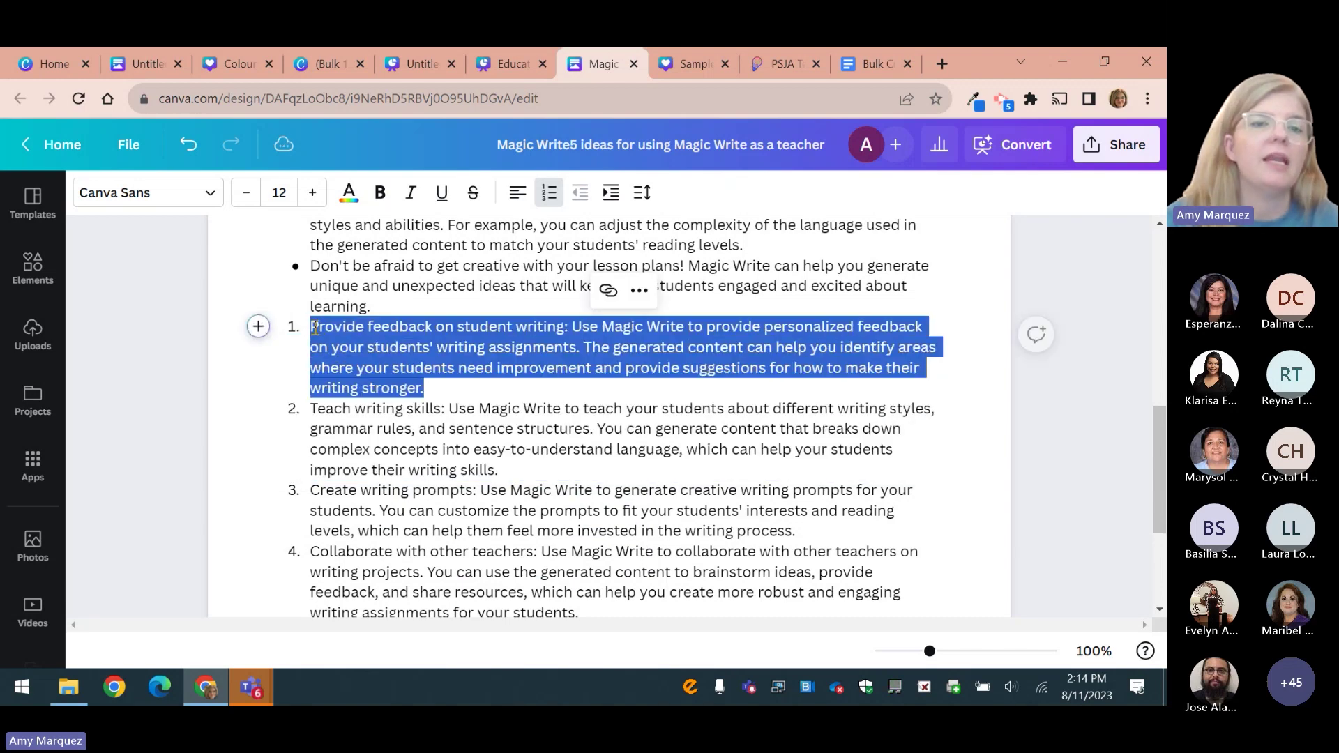
{"action": "left_click", "coordinate": [256, 327]}
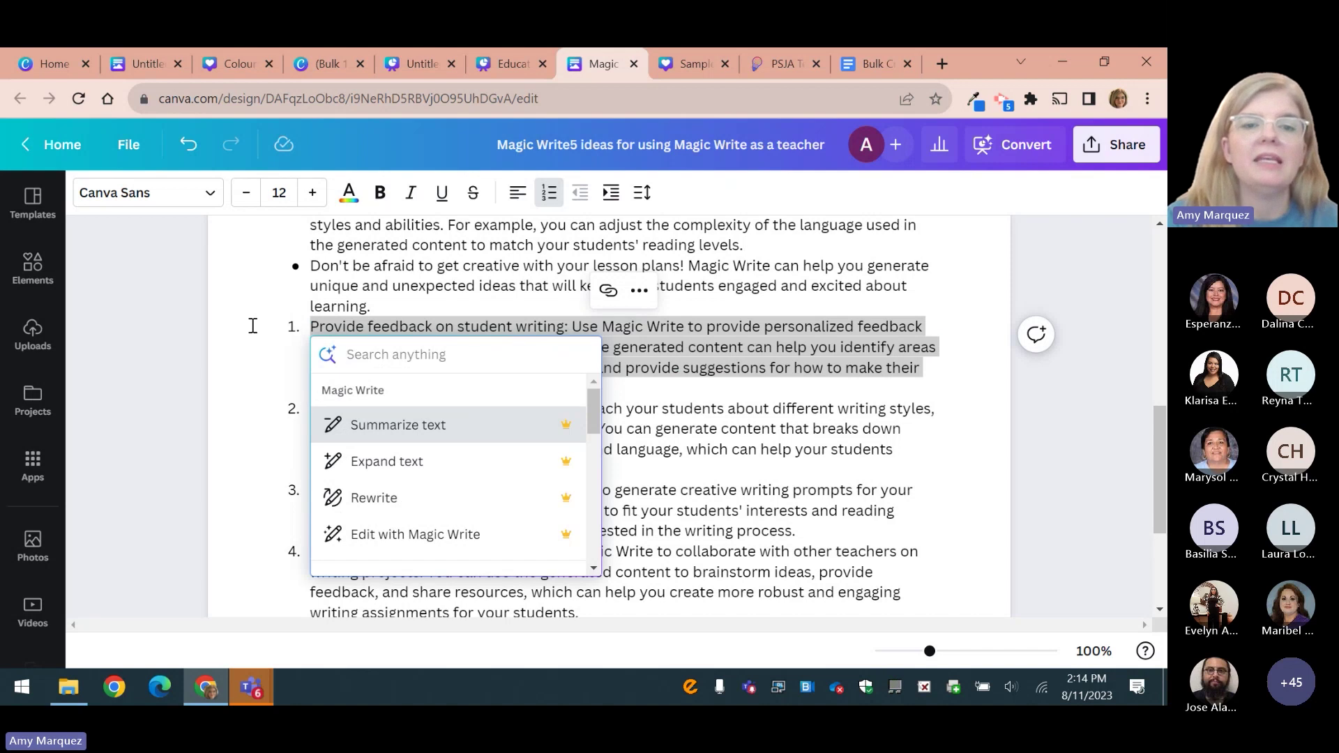
{"action": "left_click", "coordinate": [408, 469]}
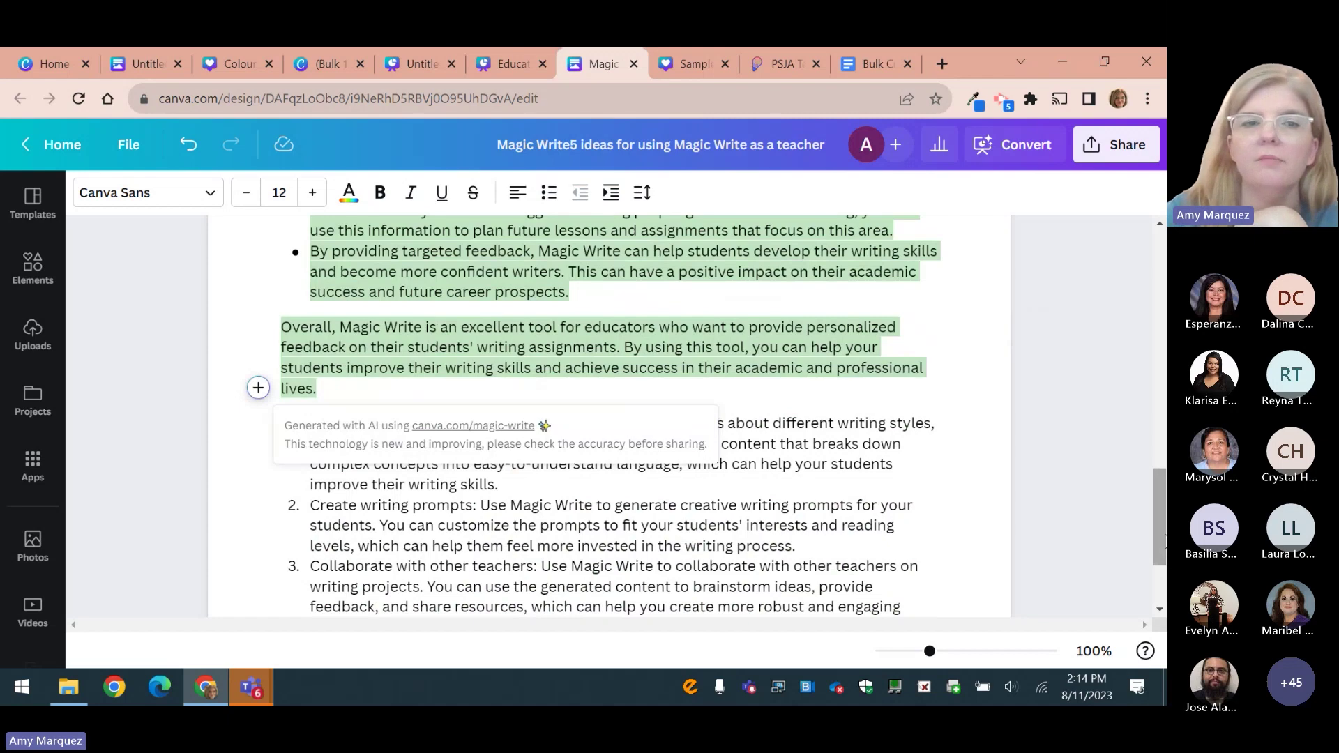
Review the expanded text and the surrounding ideas, and place the cursor on the blank line below the list.
{"action": "scroll", "coordinate": [1165, 537], "scroll_direction": "up", "scroll_amount": 4}
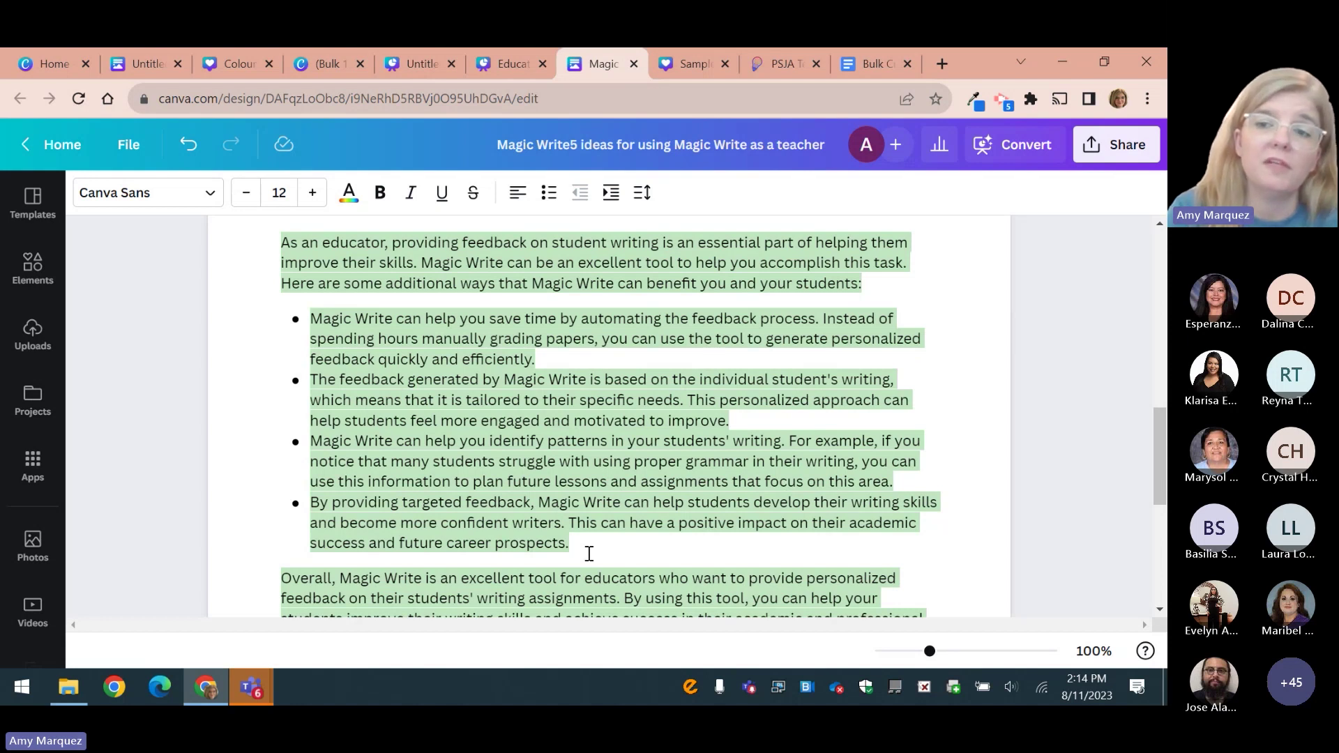
{"action": "scroll", "coordinate": [1164, 415], "scroll_direction": "down", "scroll_amount": 1}
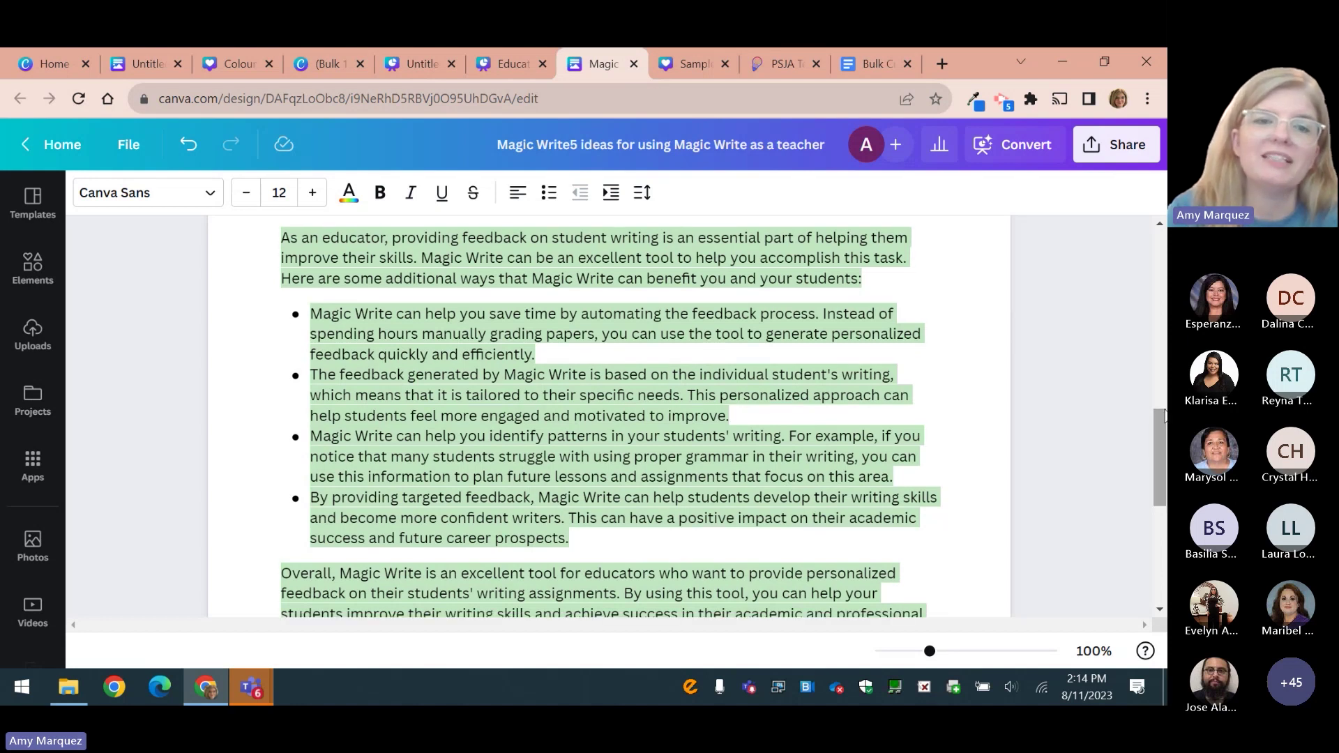
{"action": "scroll", "coordinate": [1164, 415], "scroll_direction": "up", "scroll_amount": 5}
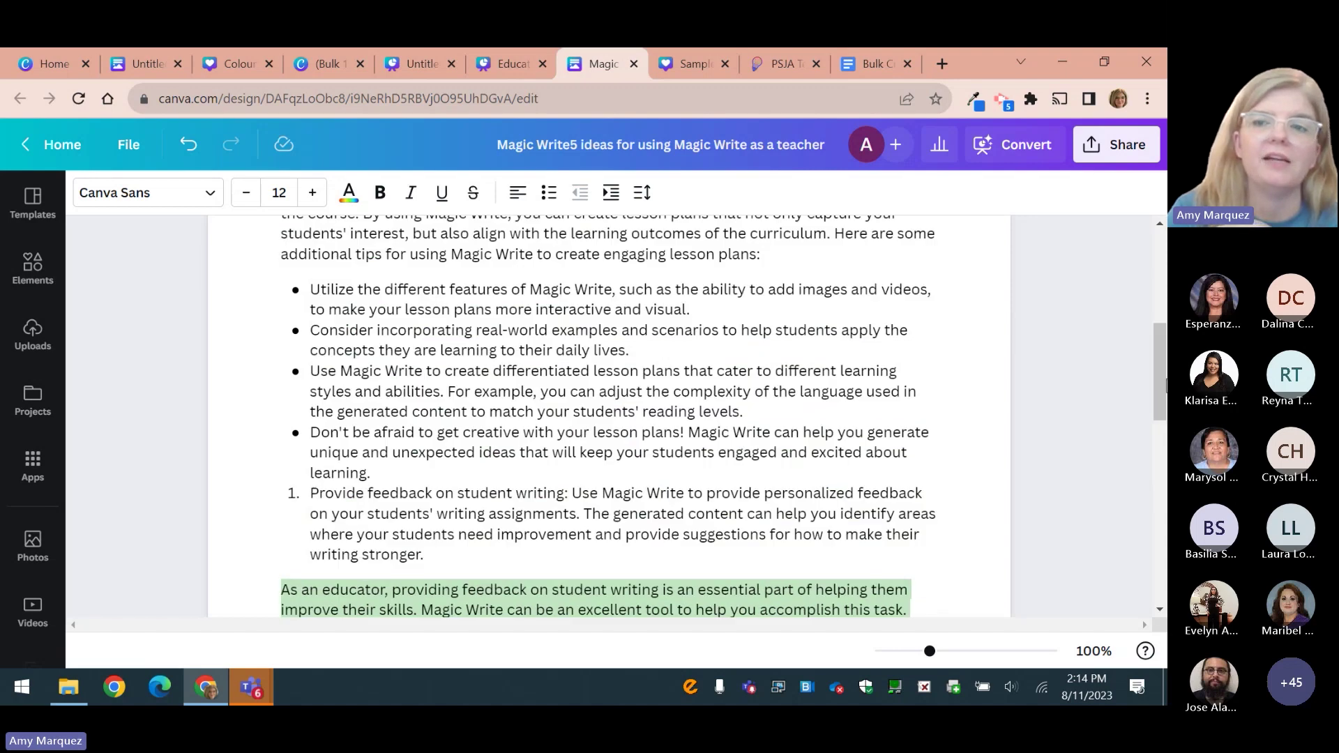
{"action": "left_click_drag", "start_coordinate": [1154, 375], "coordinate": [1157, 346]}
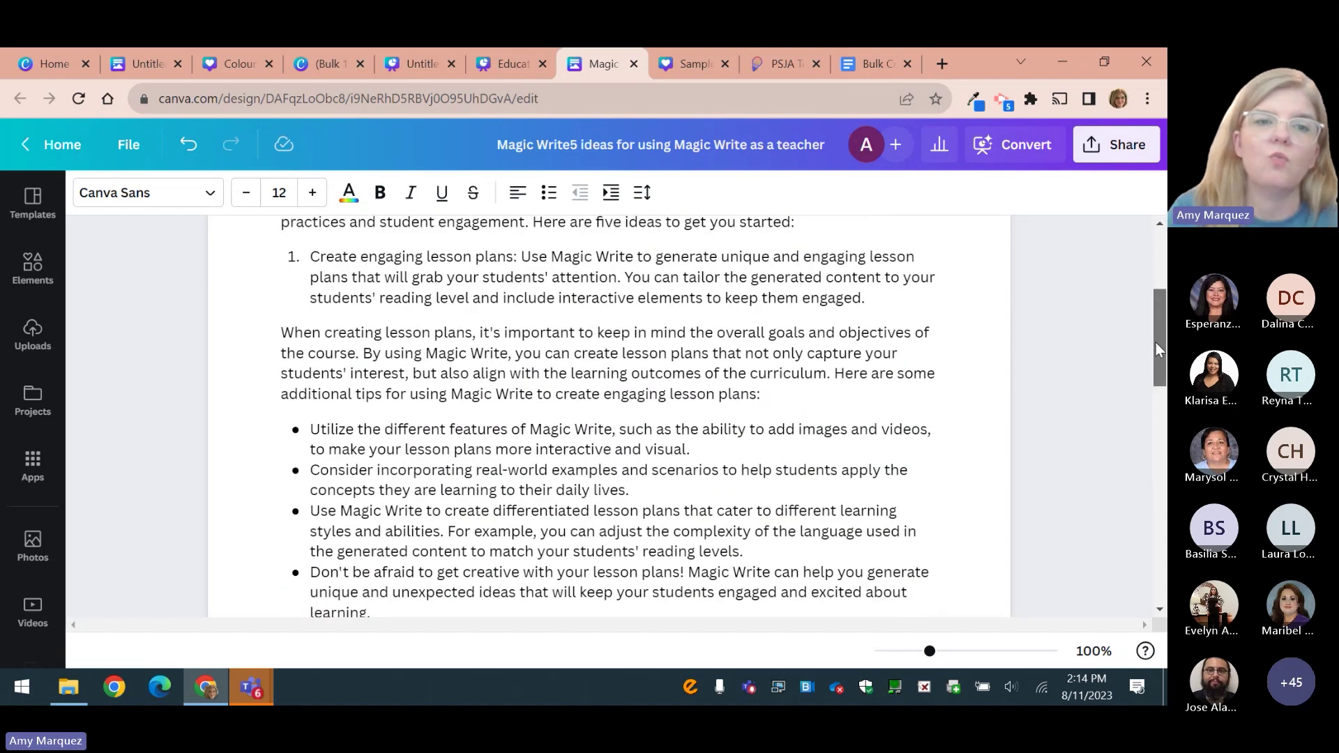
{"action": "scroll", "coordinate": [1157, 342], "scroll_direction": "down", "scroll_amount": 10}
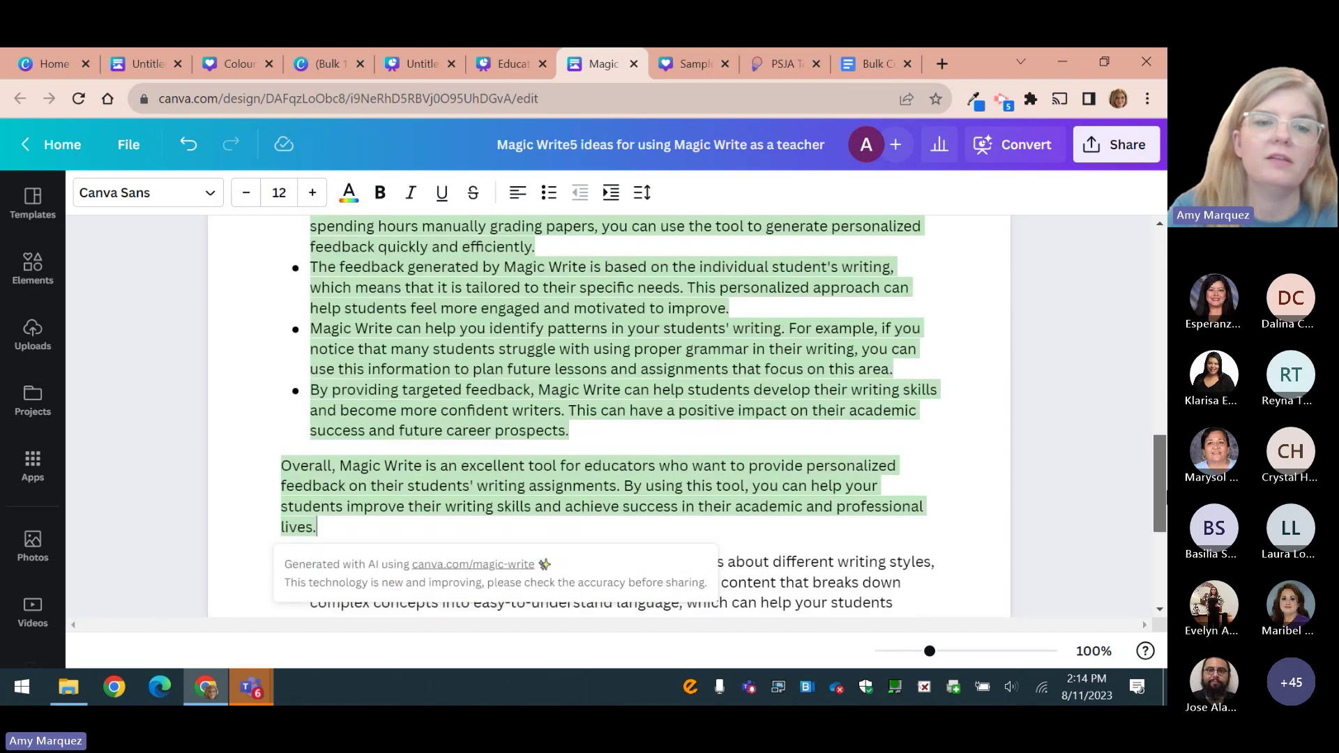
{"action": "scroll", "coordinate": [1075, 540], "scroll_direction": "down", "scroll_amount": 3}
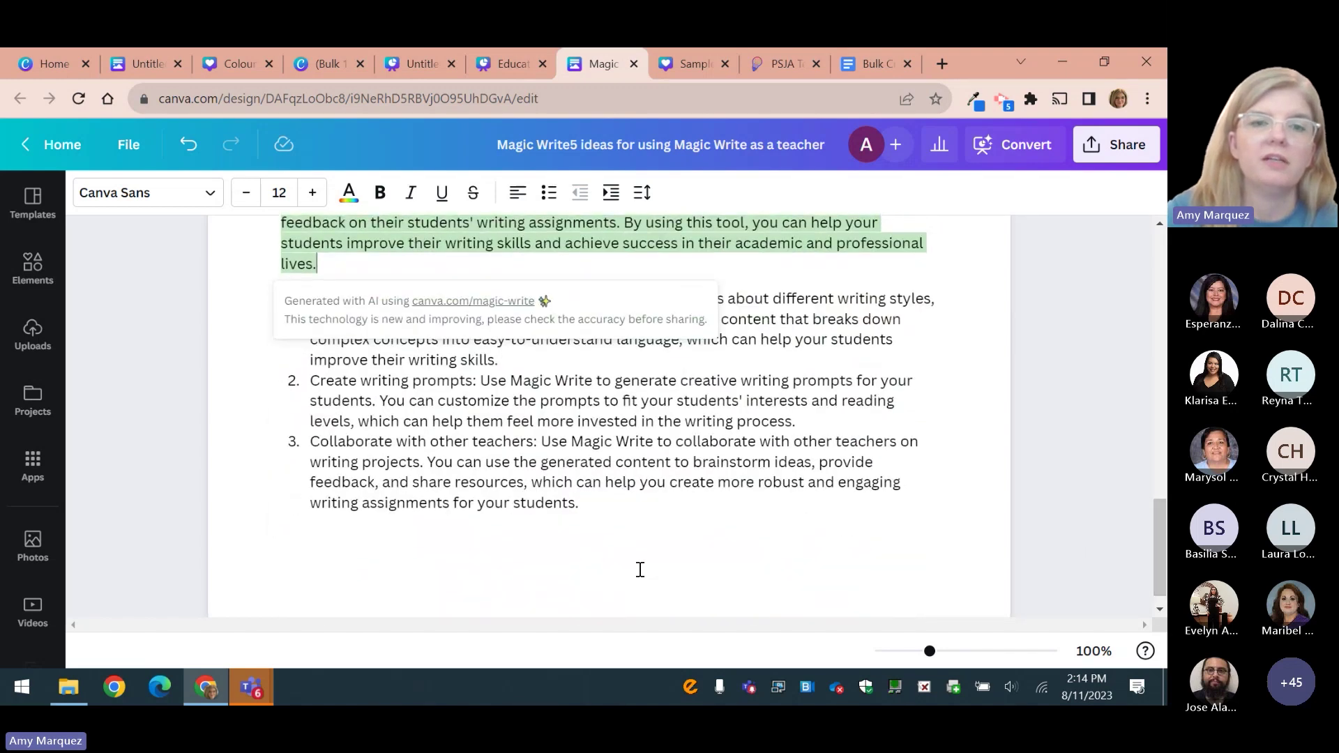
{"action": "left_click", "coordinate": [640, 571]}
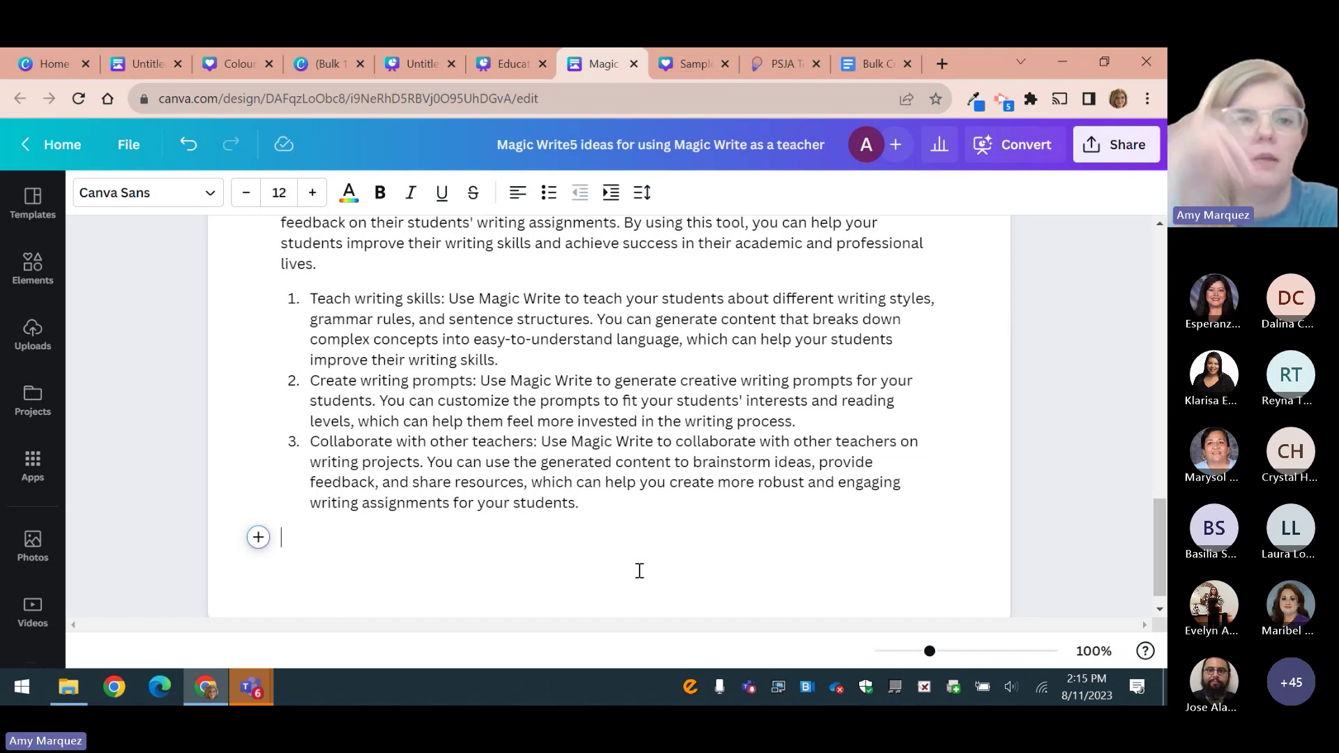
Return to the "Educators guide to using Canva's AI features" presentation and show the Magic Write Sample slide on page 11.
{"action": "left_click", "coordinate": [500, 72]}
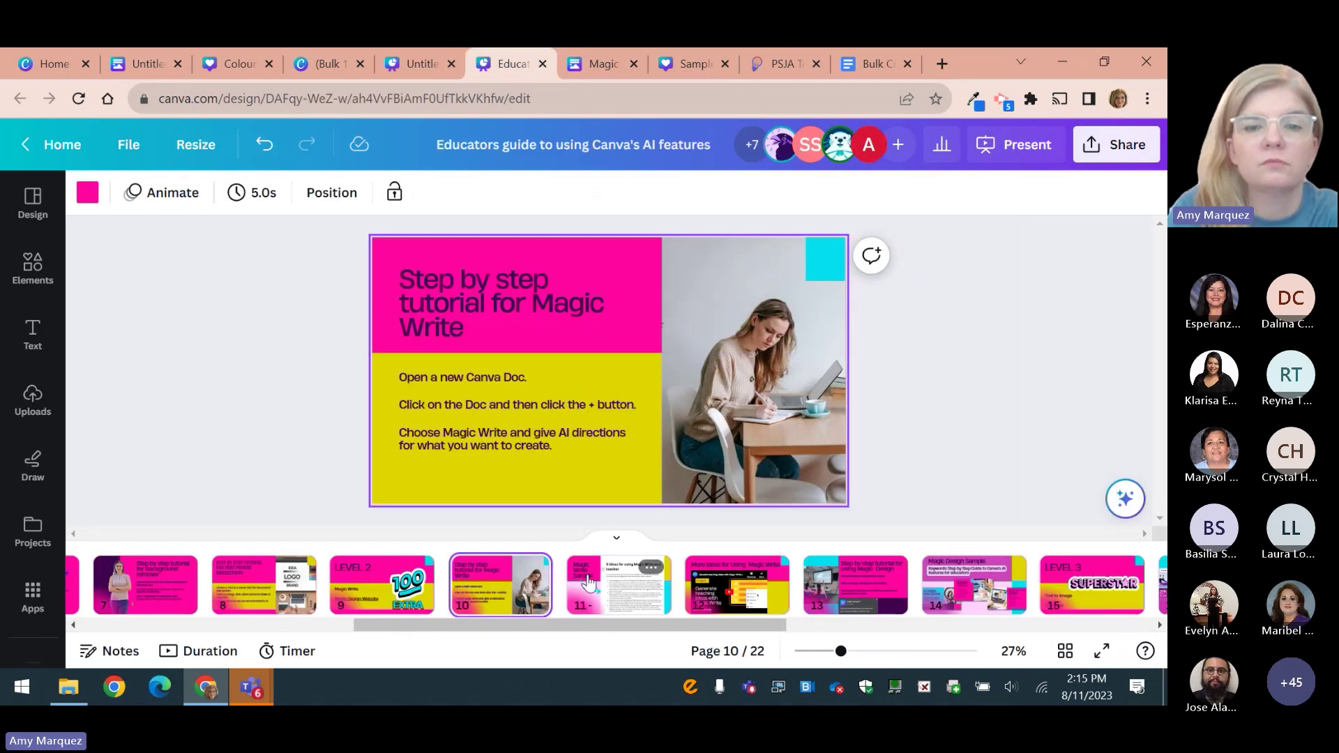
{"action": "left_click", "coordinate": [589, 586]}
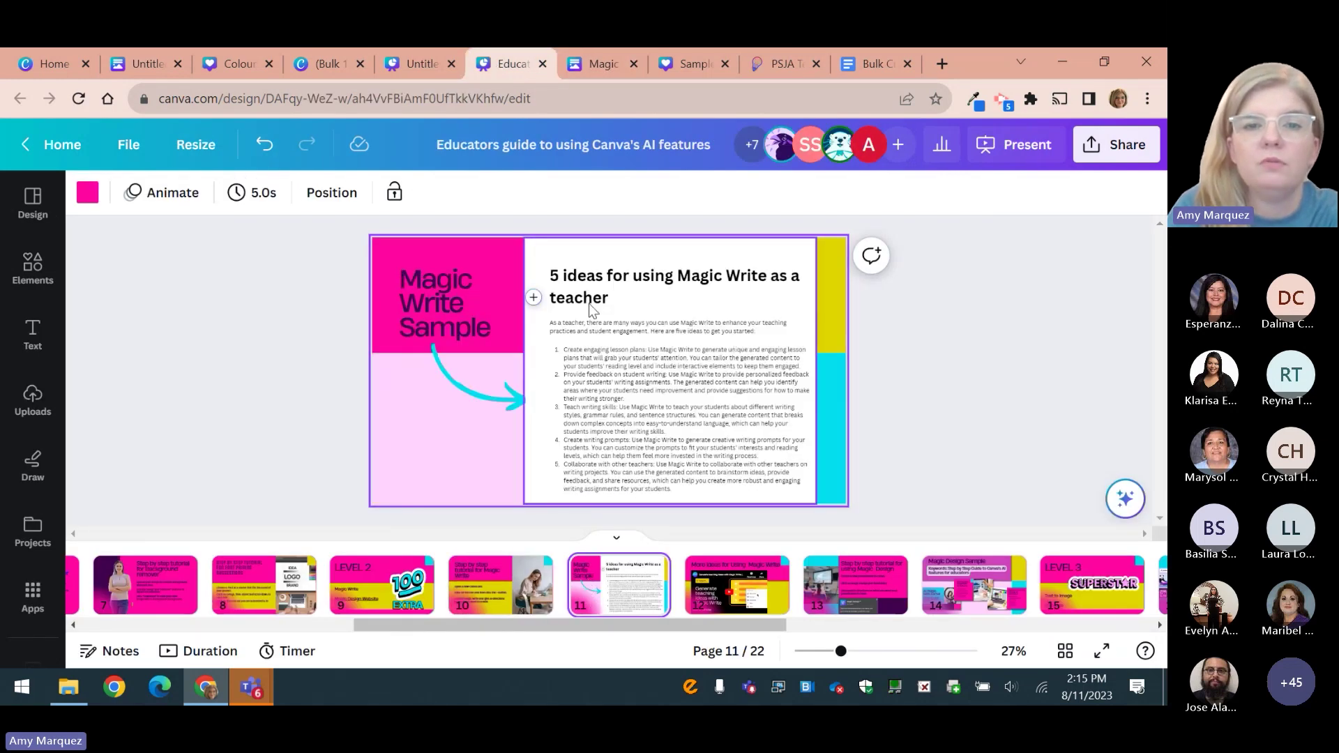
Present the "More Ideas for Using Magic Write" slide on page 12 in full screen.
{"action": "left_click", "coordinate": [780, 601]}
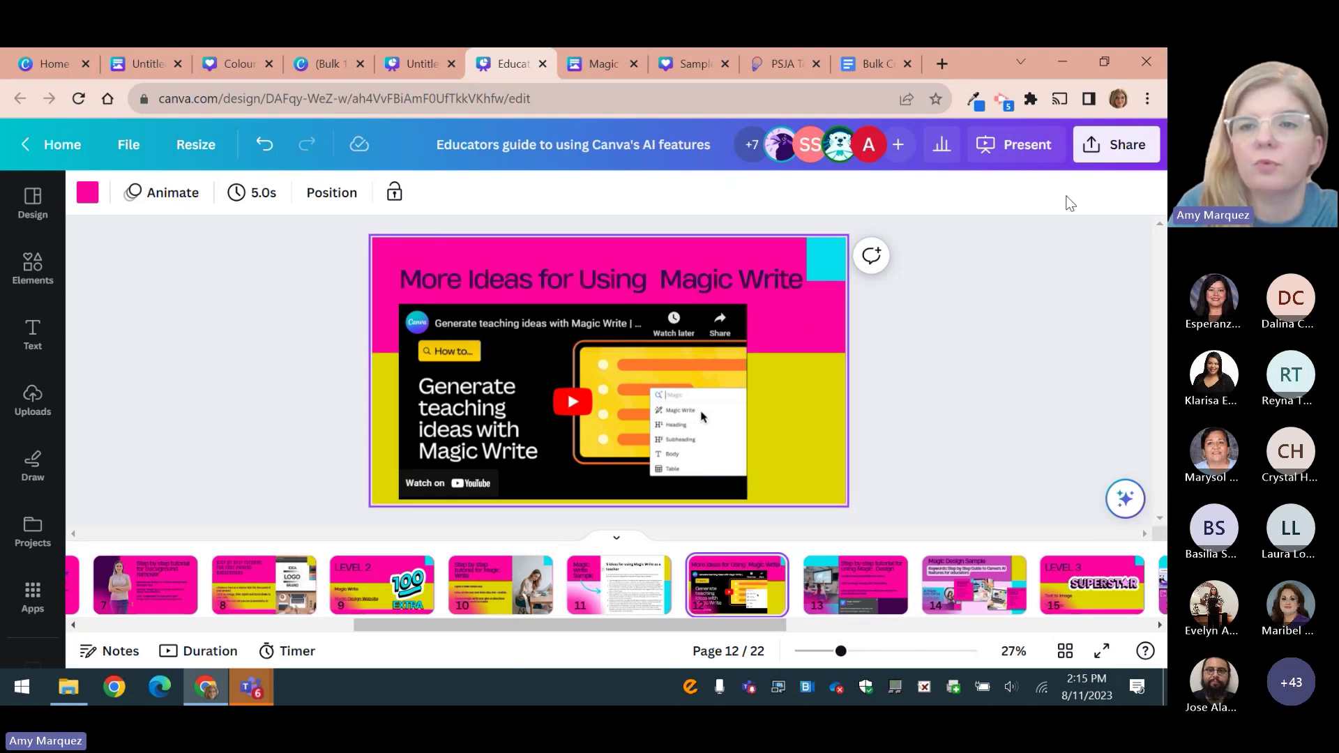
{"action": "left_click", "coordinate": [1018, 159]}
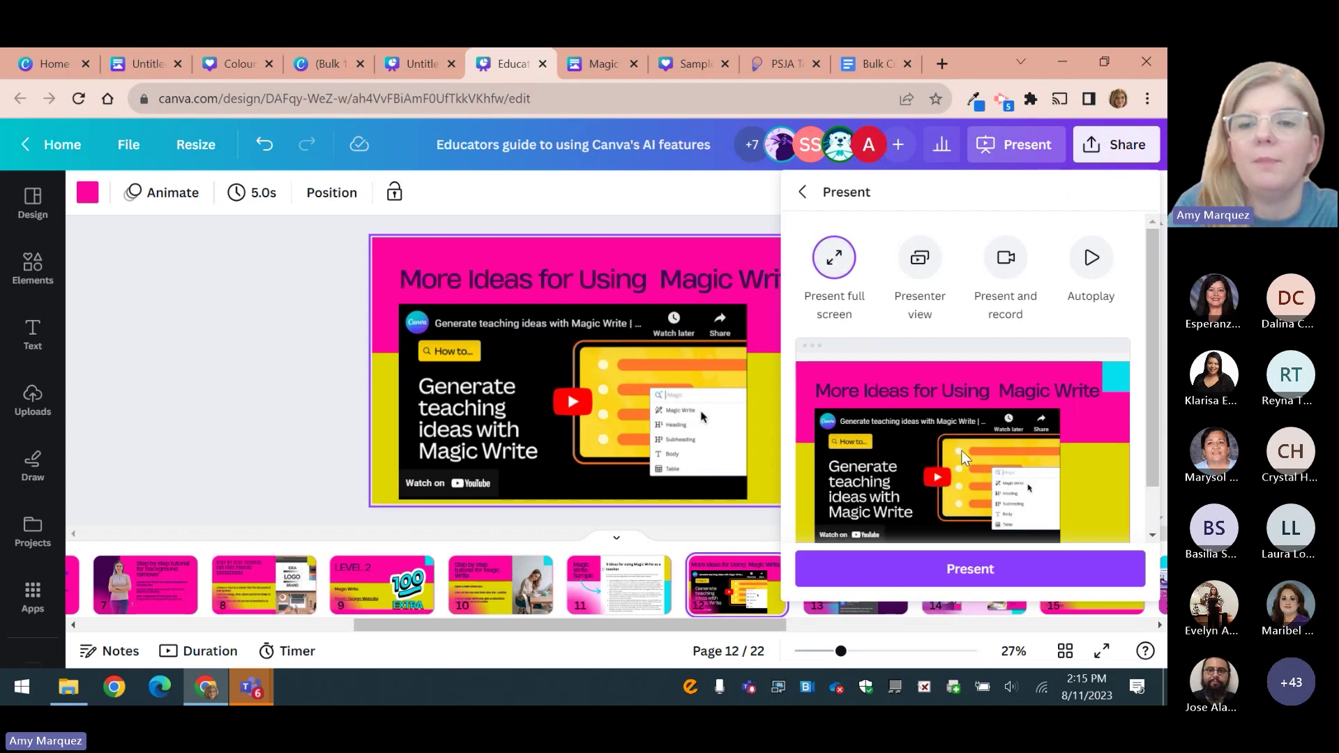
{"action": "left_click", "coordinate": [966, 578]}
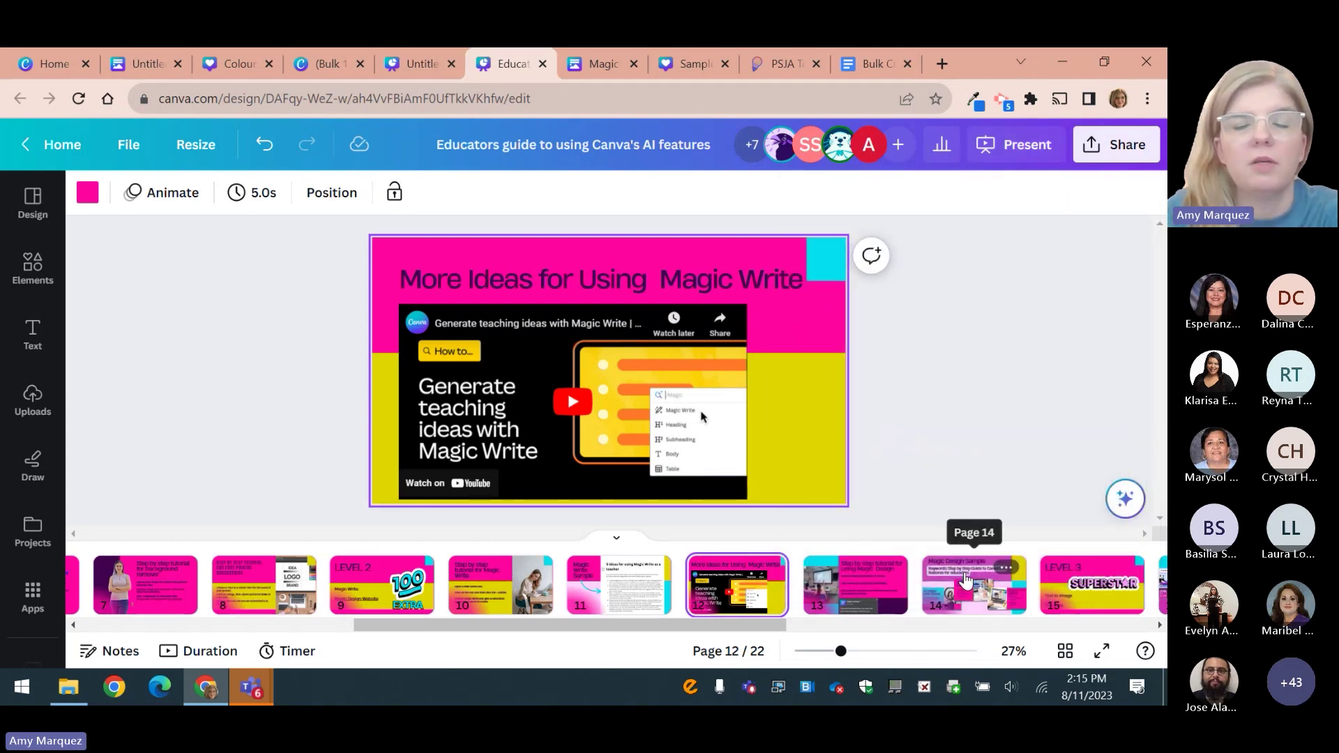
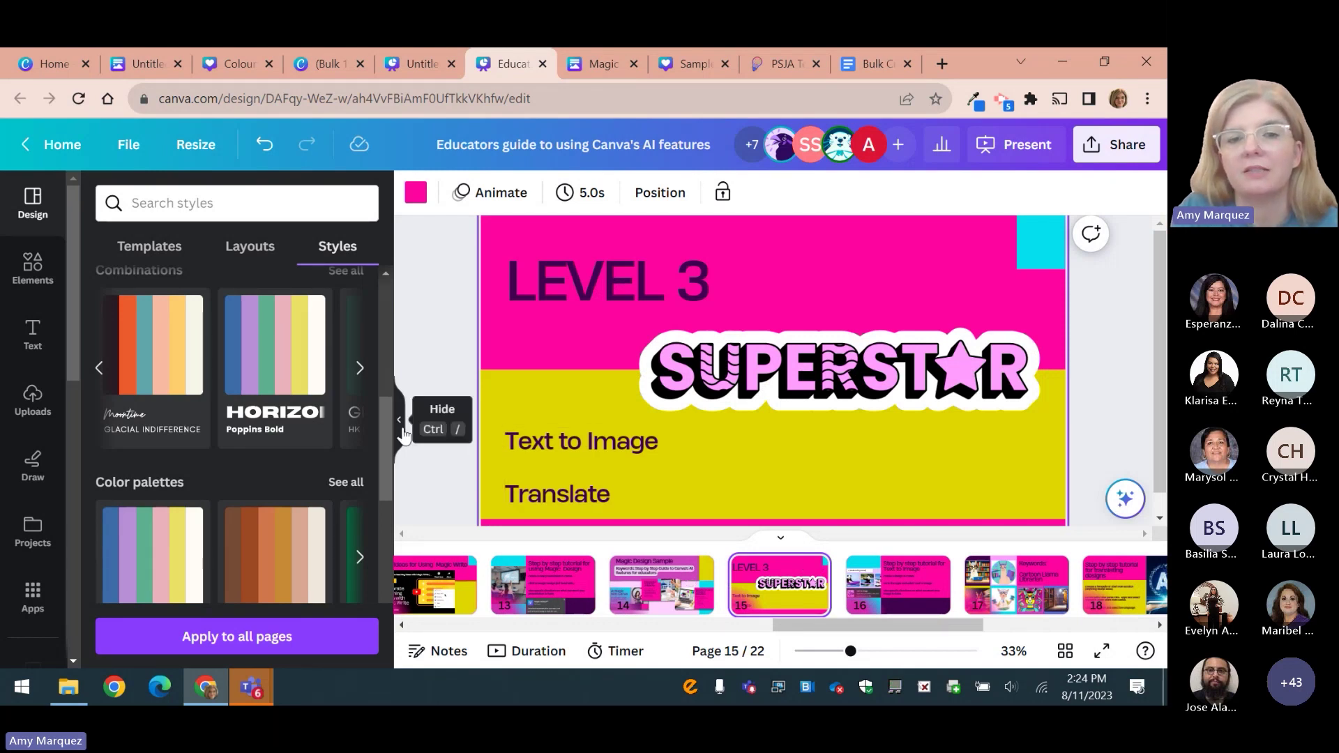
Go to the Text to Image tutorial slide on page 16, and search the elements for books, showing all graphics.
{"action": "left_click", "coordinate": [893, 594]}
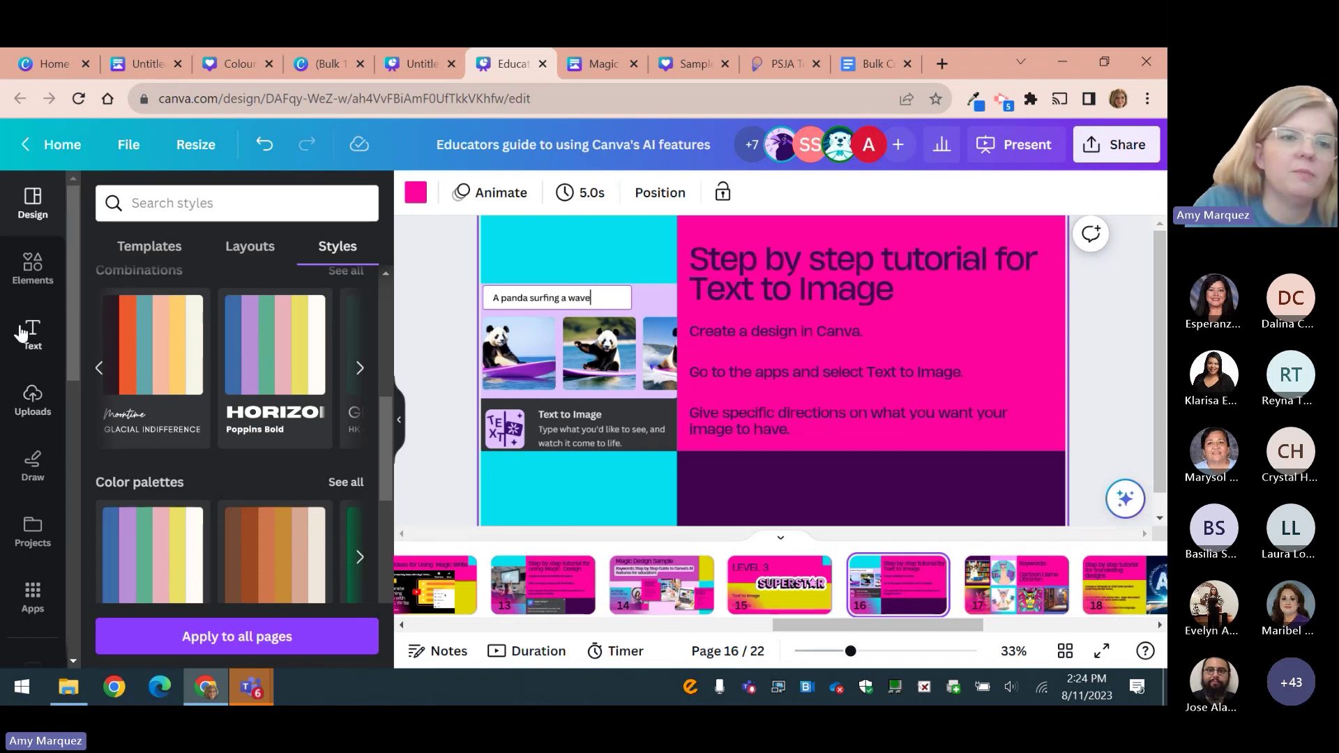
{"action": "left_click", "coordinate": [33, 269]}
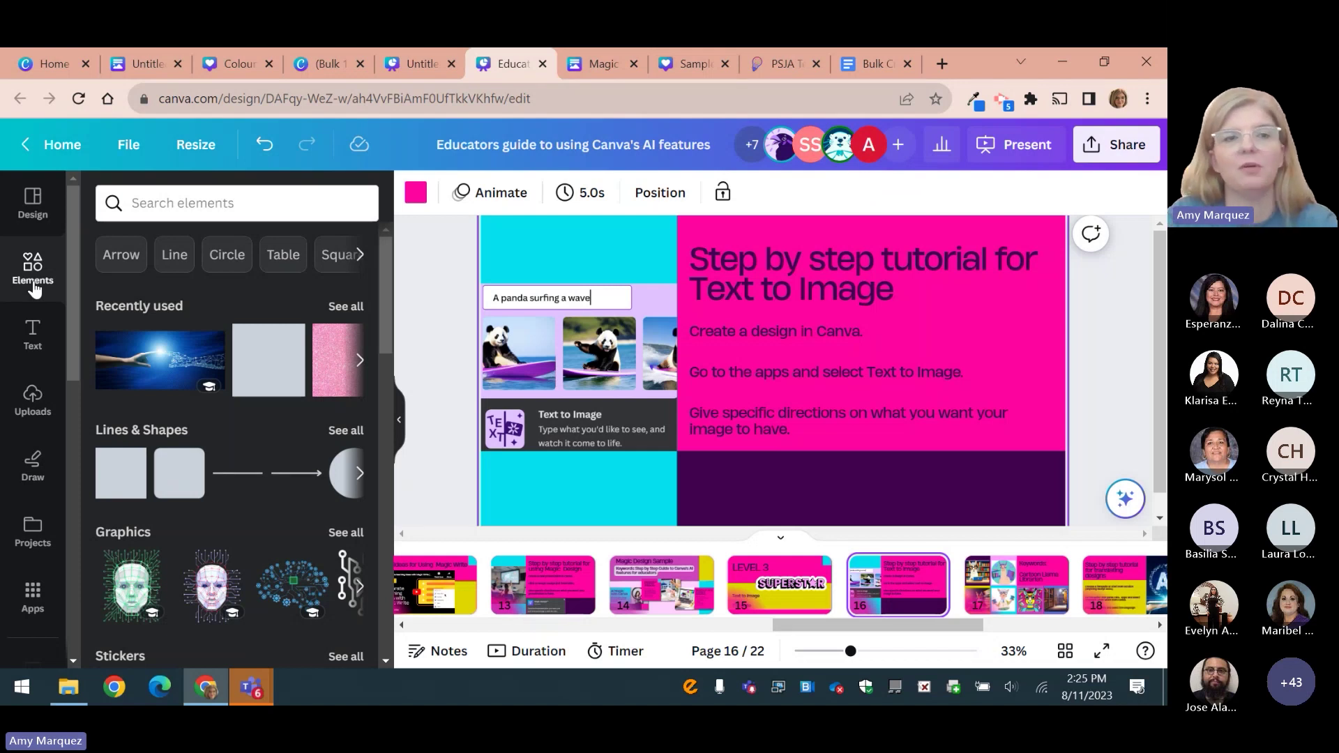
{"action": "left_click", "coordinate": [161, 209]}
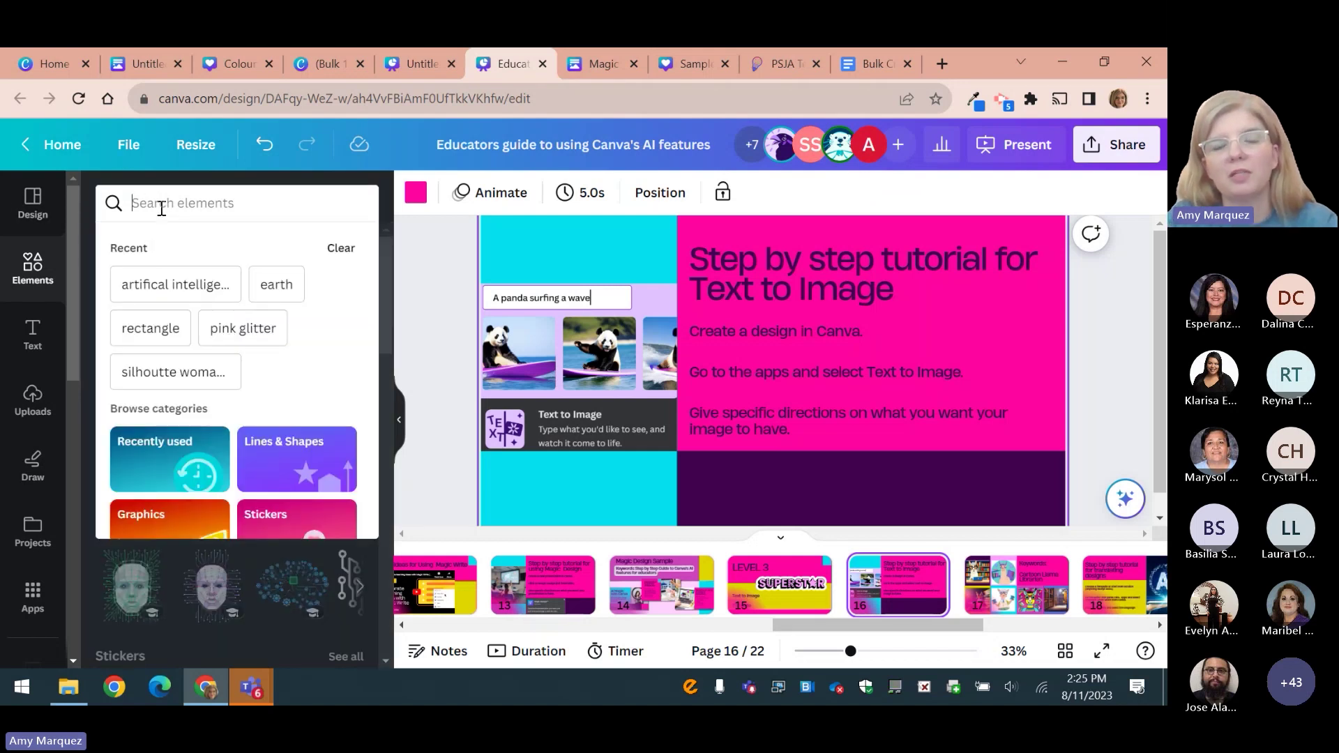
{"action": "type", "text": "books"}
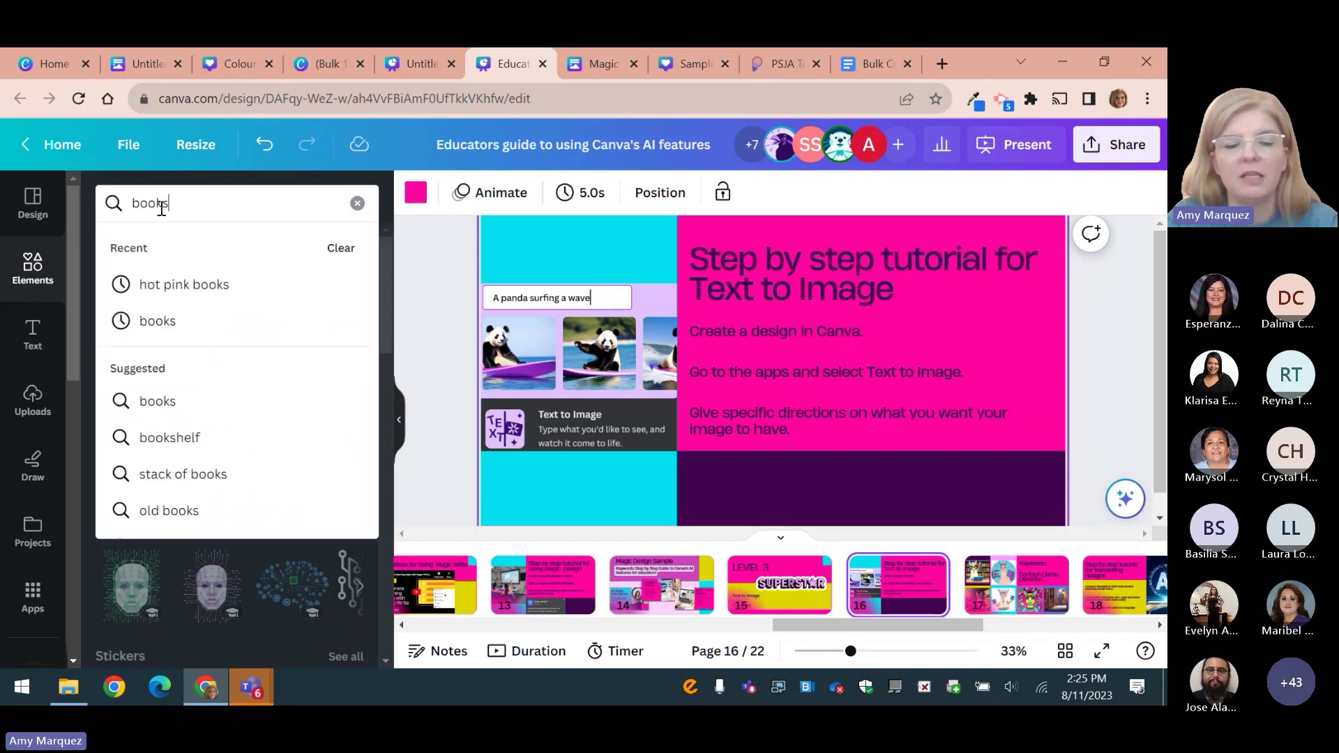
{"action": "key", "text": "Return"}
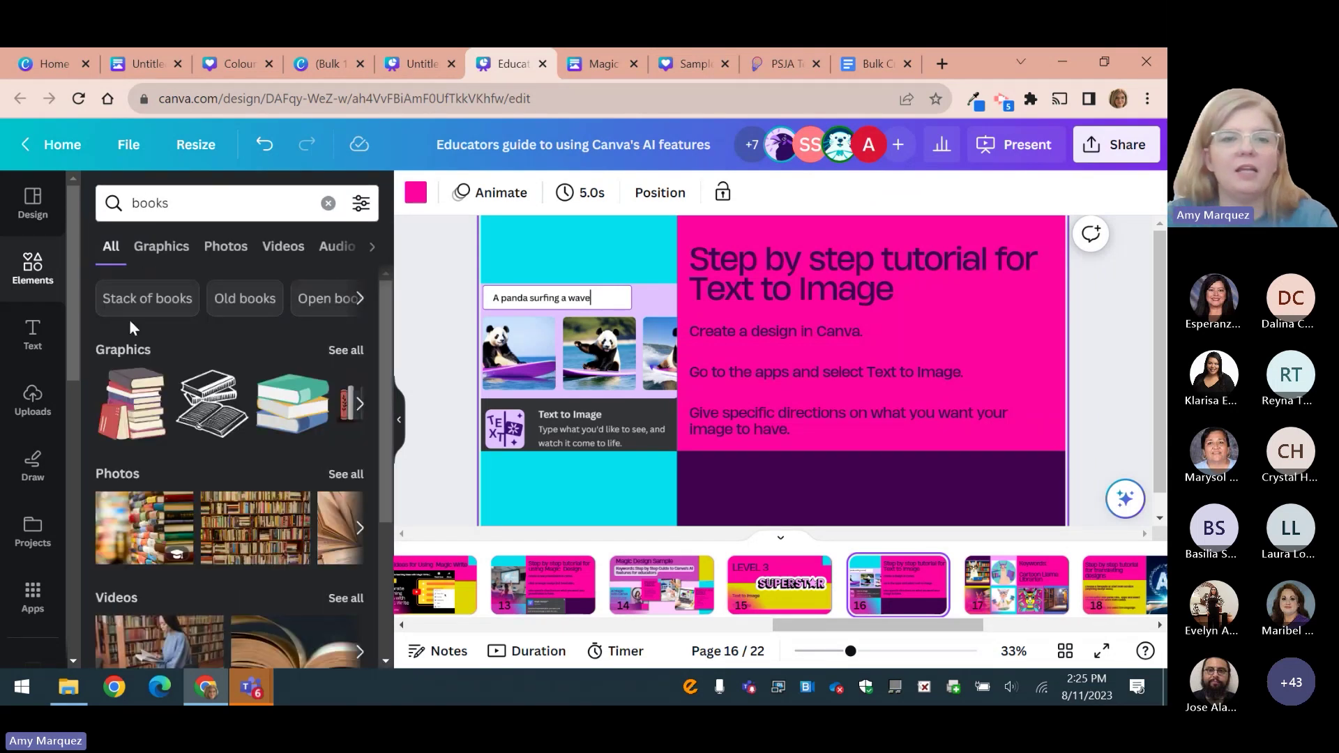
{"action": "left_click", "coordinate": [357, 349]}
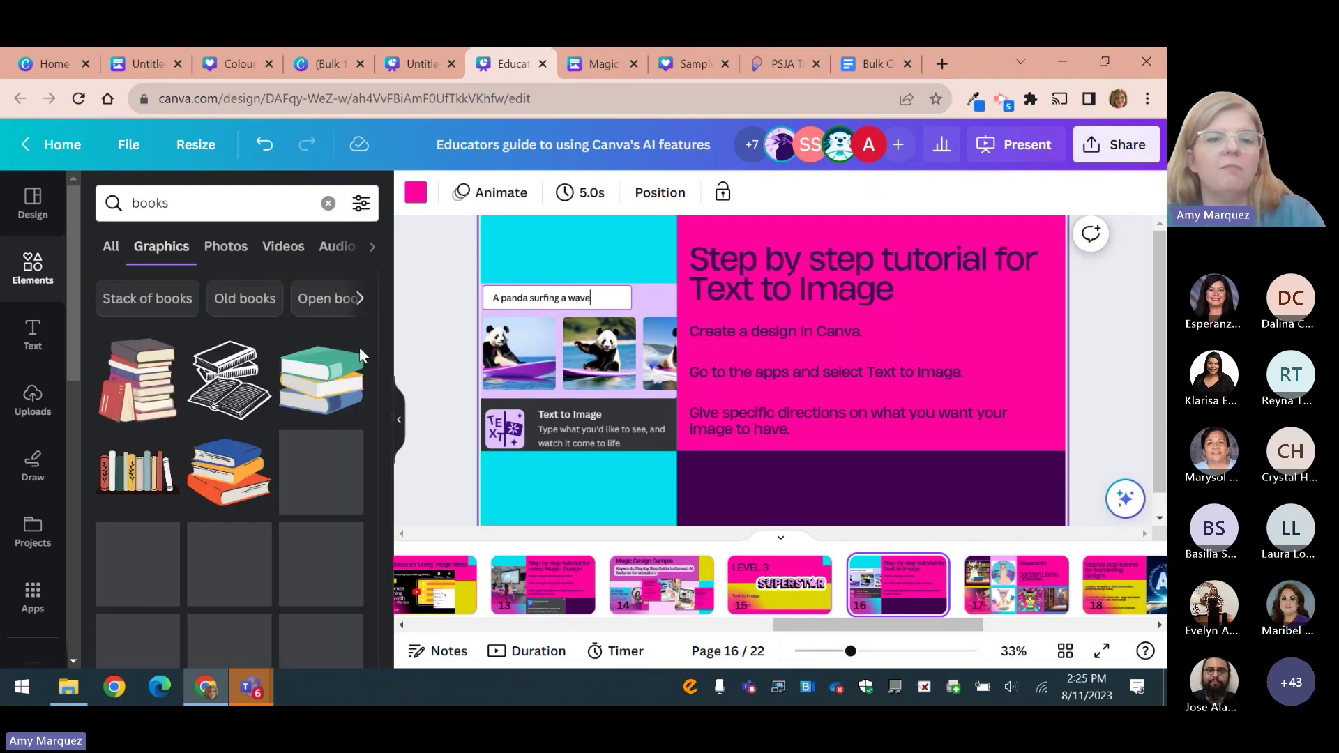
Browse the book graphics, and open the Text to Image app with an empty image description form.
{"action": "scroll", "coordinate": [383, 395], "scroll_direction": "down", "scroll_amount": 1}
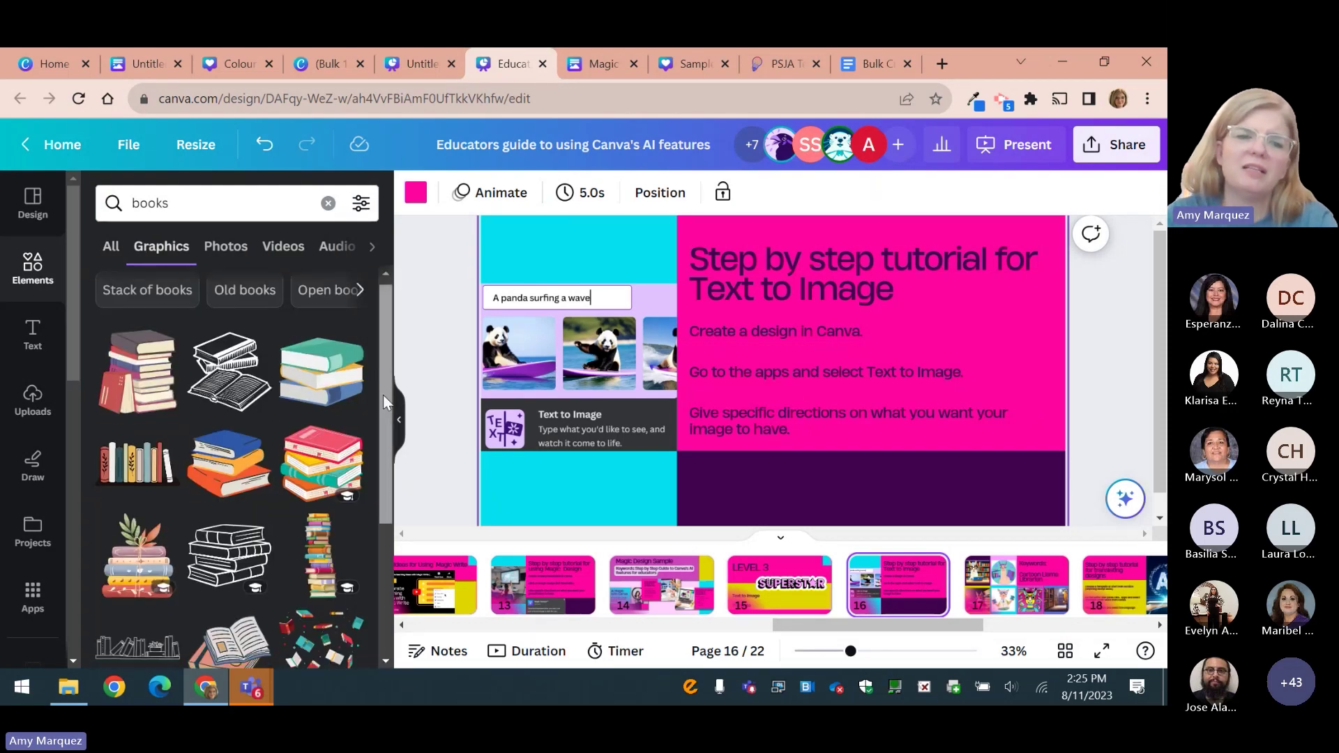
{"action": "left_click_drag", "start_coordinate": [384, 396], "coordinate": [378, 461]}
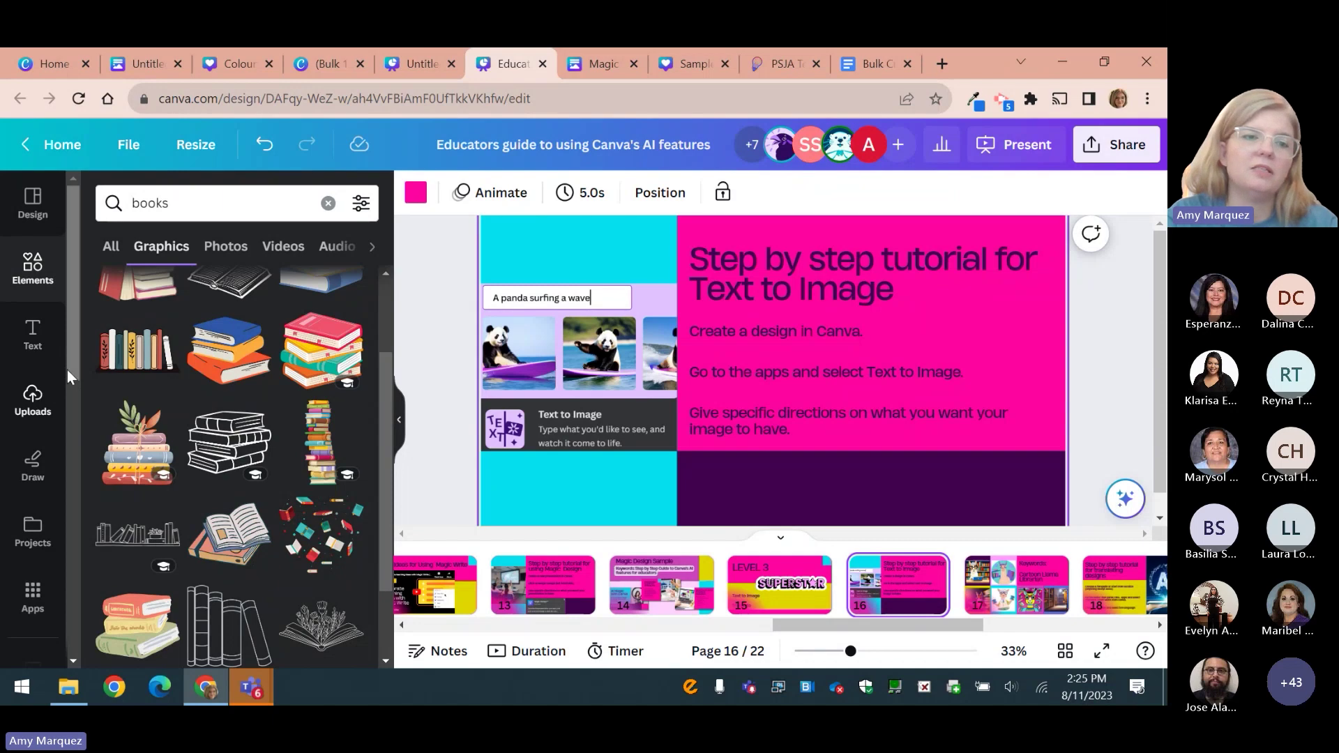
{"action": "left_click_drag", "start_coordinate": [73, 369], "coordinate": [88, 422]}
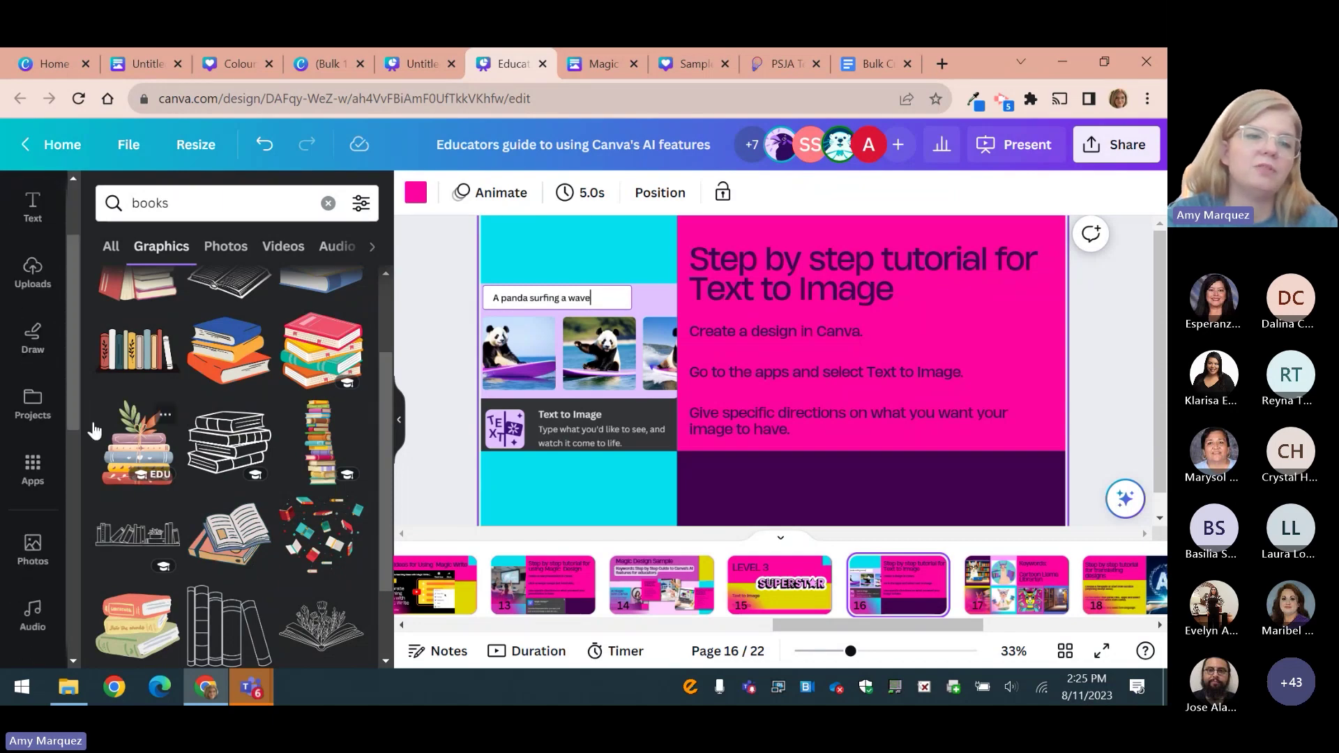
{"action": "left_click", "coordinate": [35, 473]}
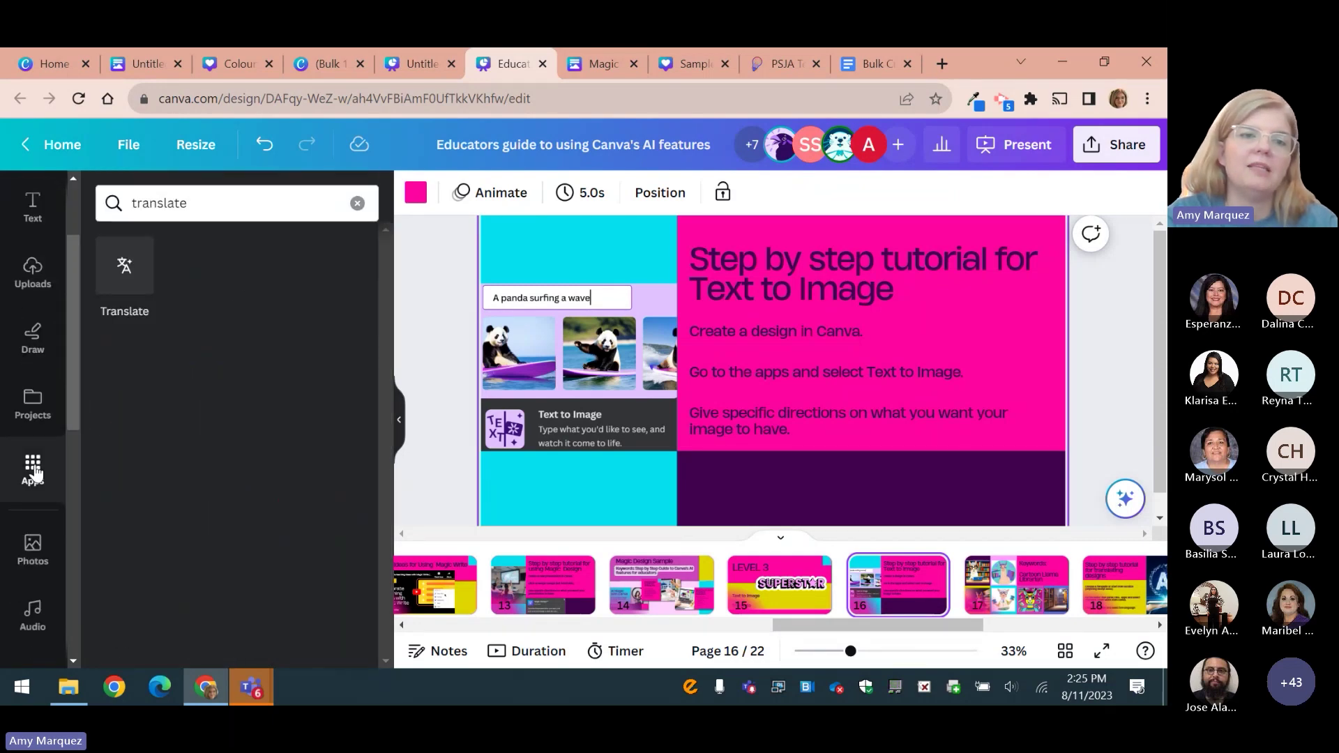
{"action": "left_click", "coordinate": [357, 203]}
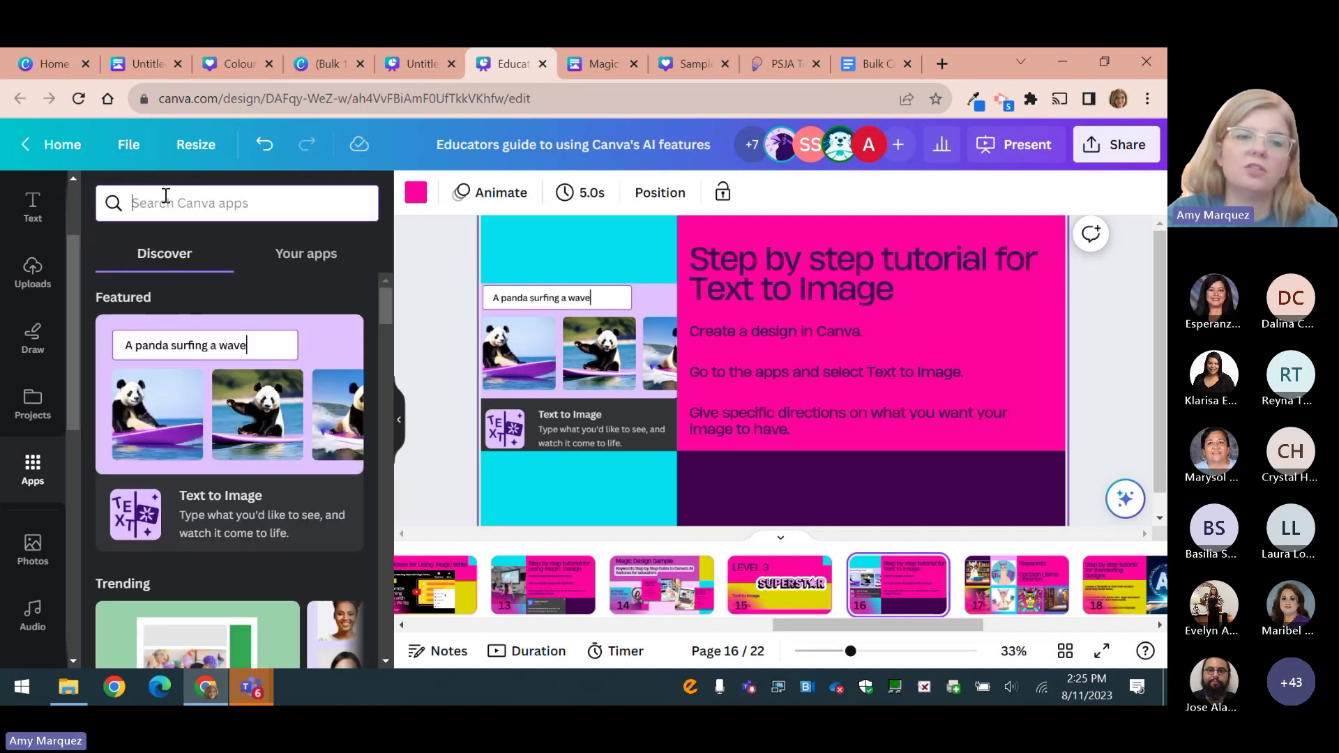
{"action": "left_click", "coordinate": [254, 457]}
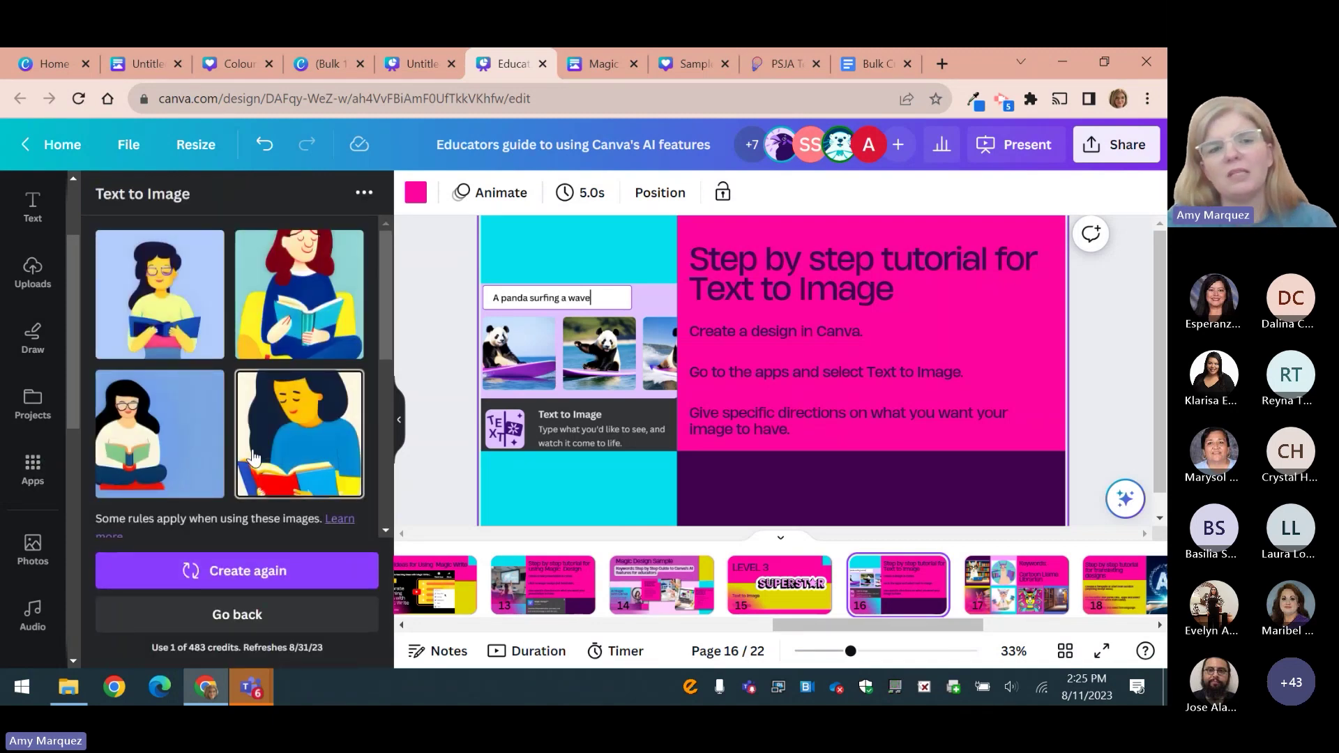
{"action": "left_click", "coordinate": [275, 613]}
Generate images in Text to Image from the description "Duck on a bike".
{"action": "left_click", "coordinate": [245, 324]}
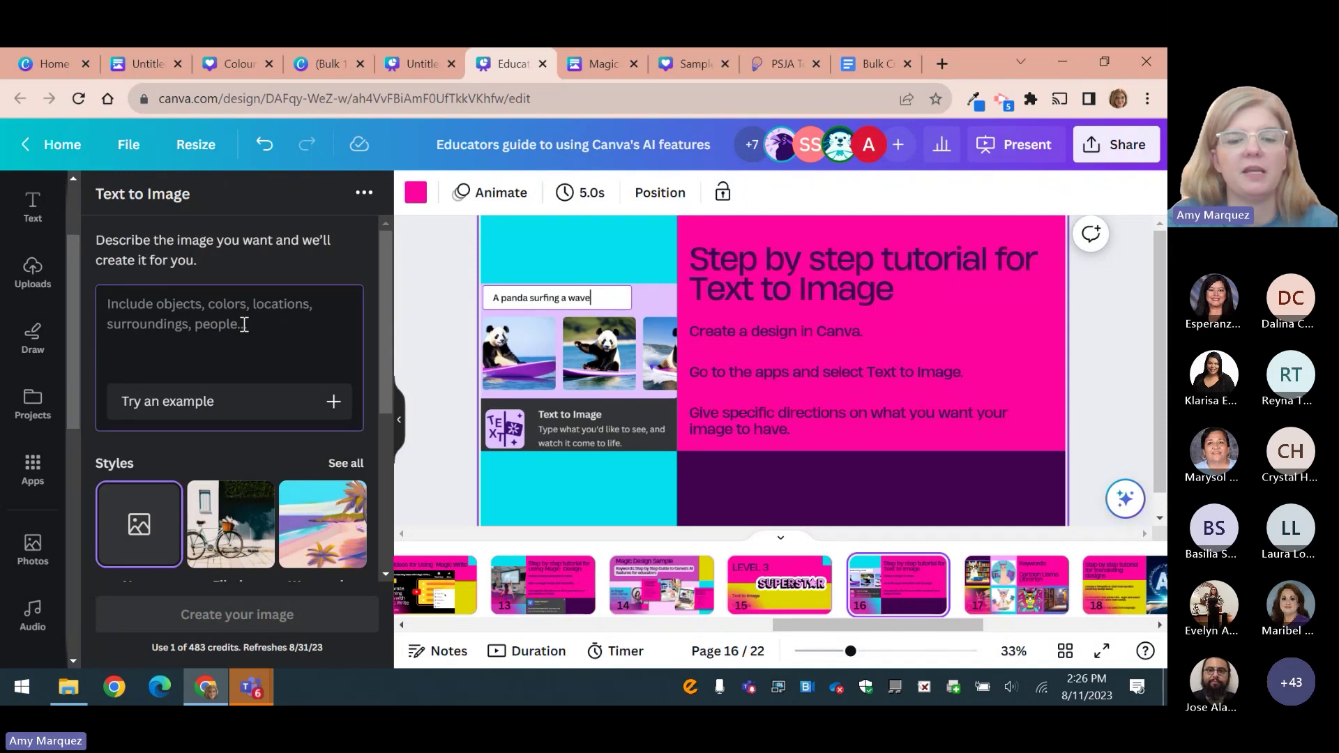
{"action": "type", "text": "Duck"}
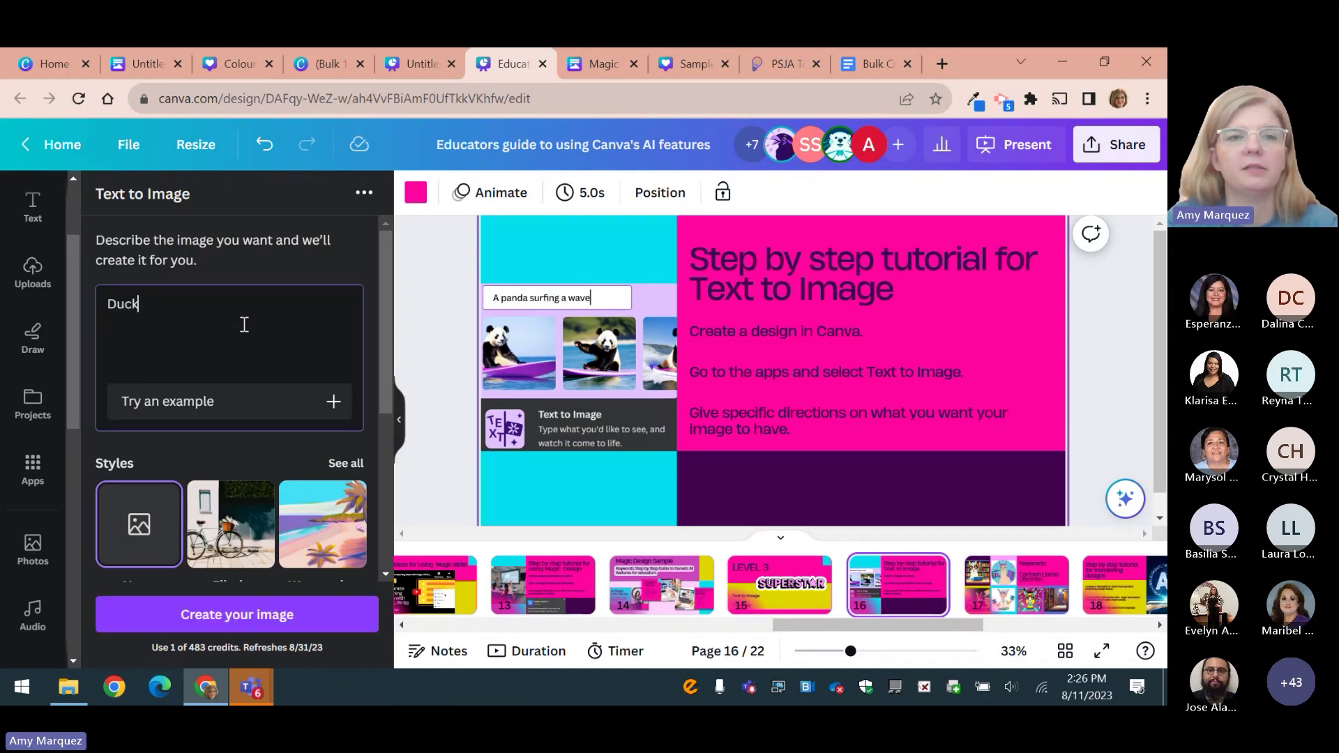
{"action": "type", "text": " on a bike"}
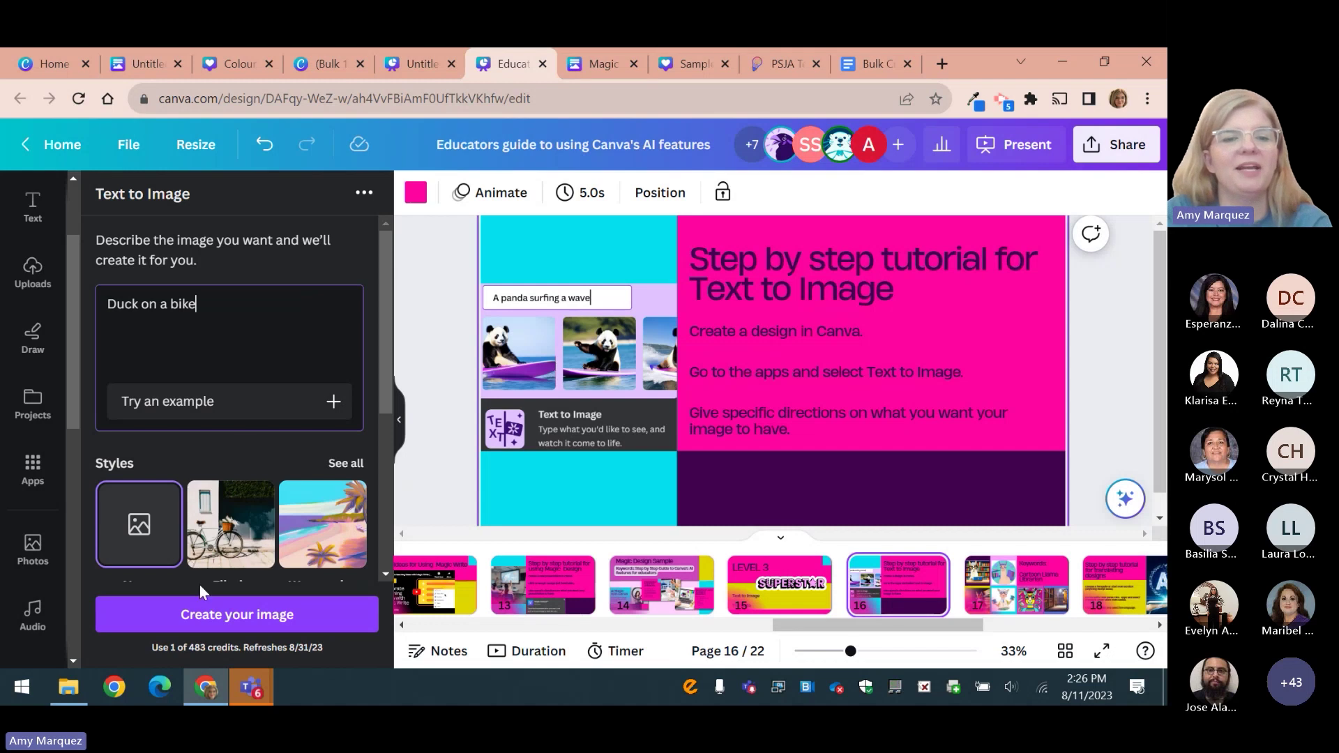
{"action": "left_click", "coordinate": [211, 614]}
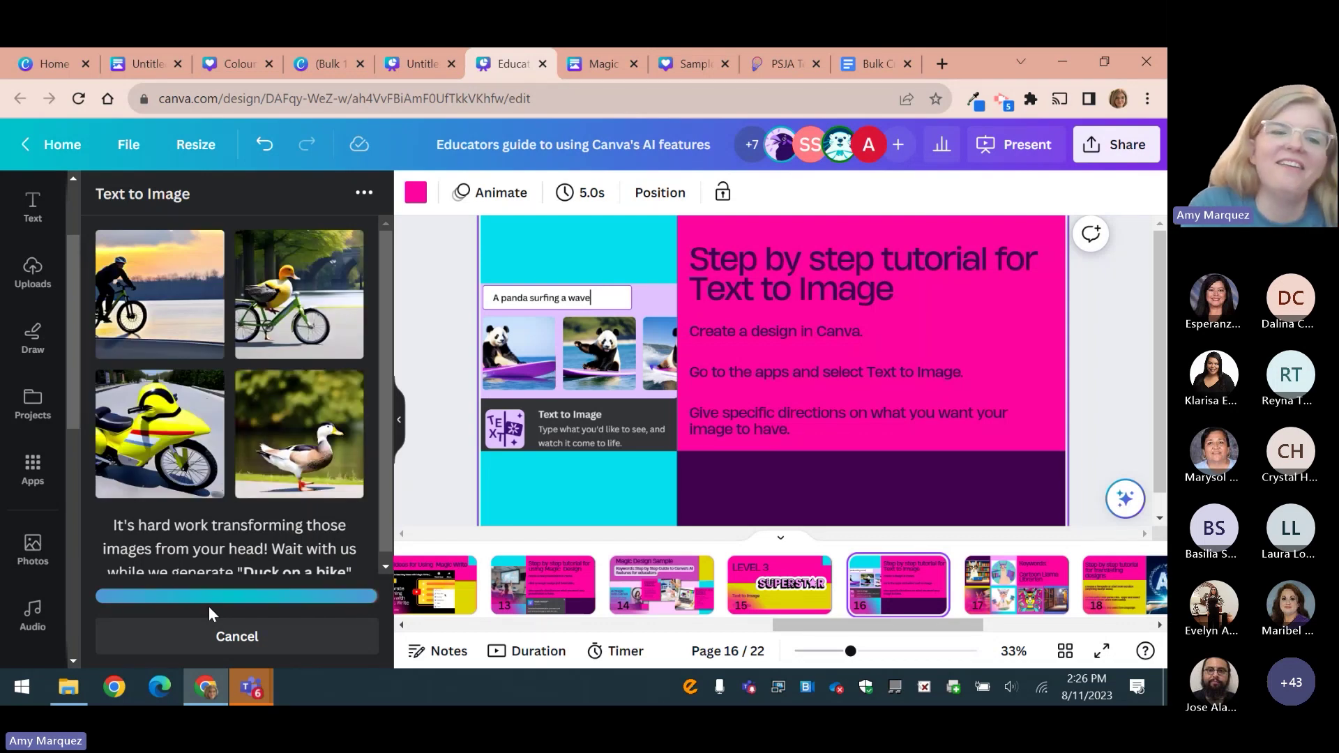
Choose the Playful digital art style and regenerate the "Duck on a bike" images twice.
{"action": "scroll", "coordinate": [385, 354], "scroll_direction": "down", "scroll_amount": 1}
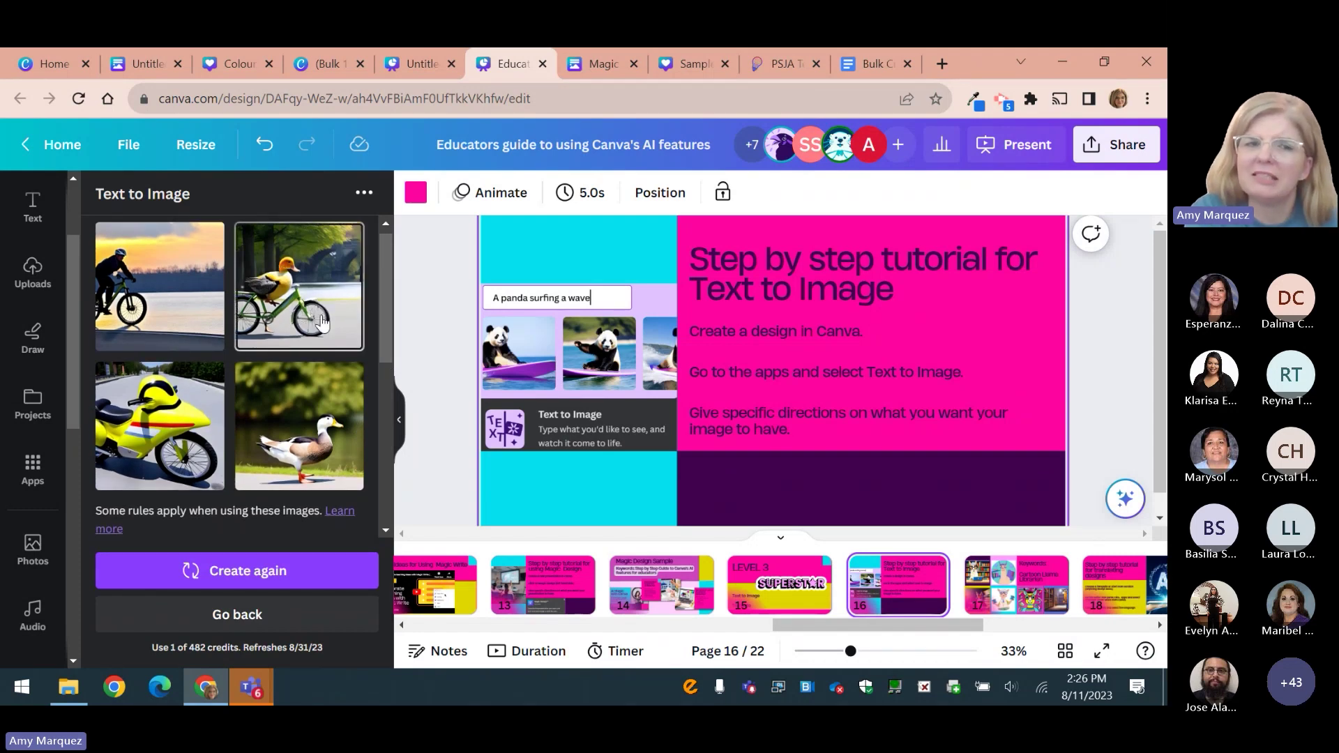
{"action": "left_click_drag", "start_coordinate": [388, 355], "coordinate": [396, 508]}
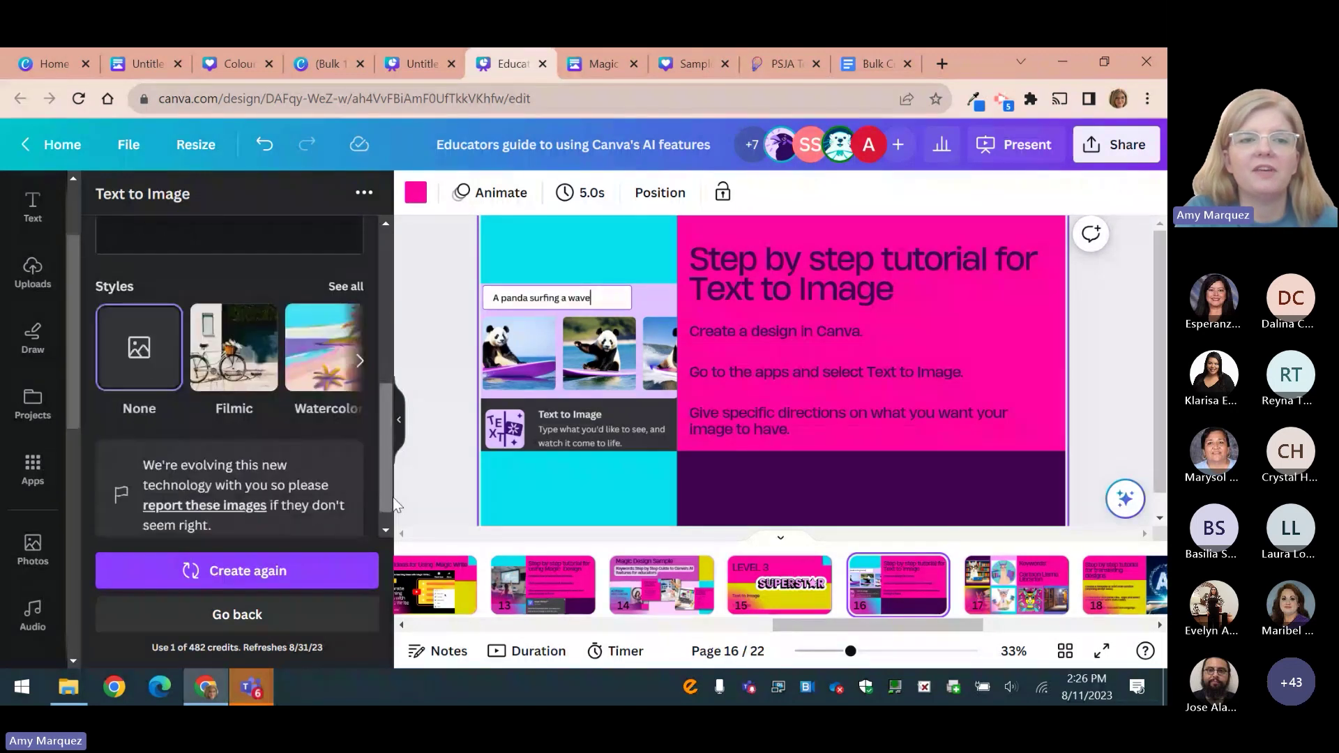
{"action": "left_click", "coordinate": [346, 286]}
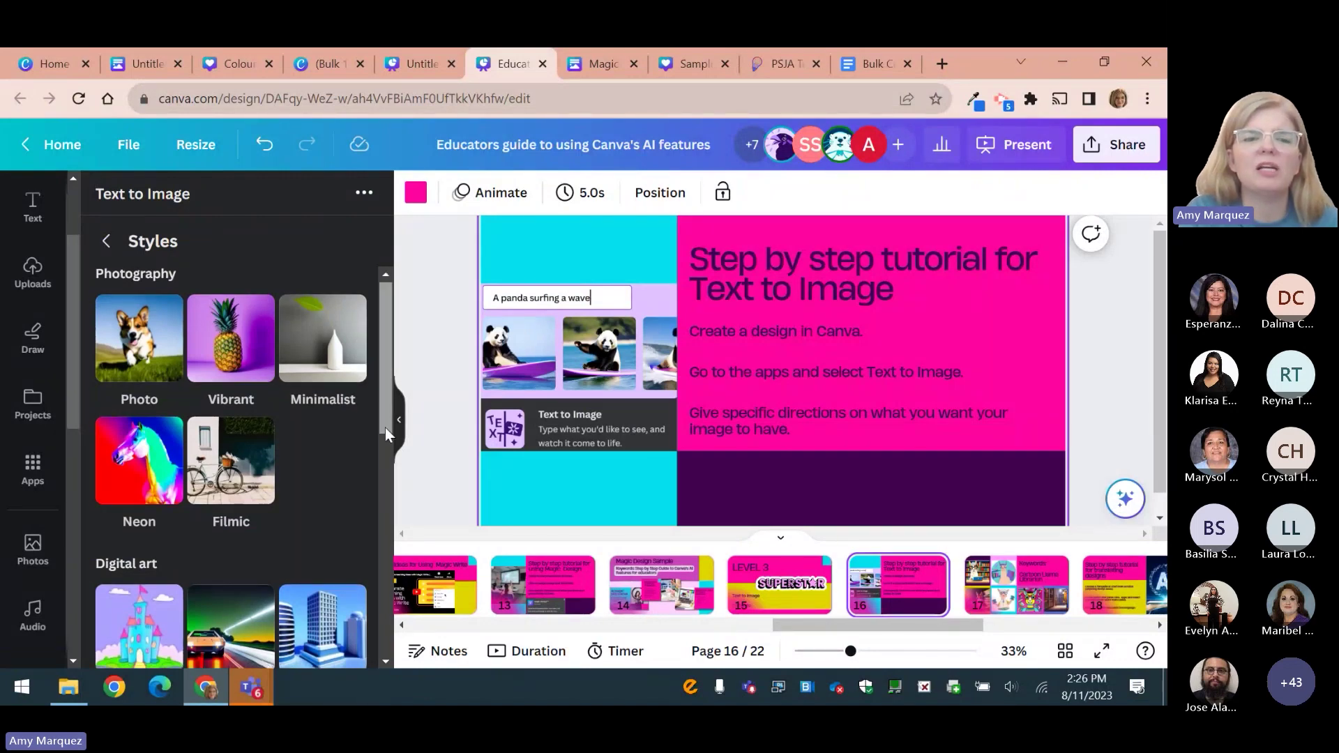
{"action": "scroll", "coordinate": [186, 483], "scroll_direction": "down", "scroll_amount": 4}
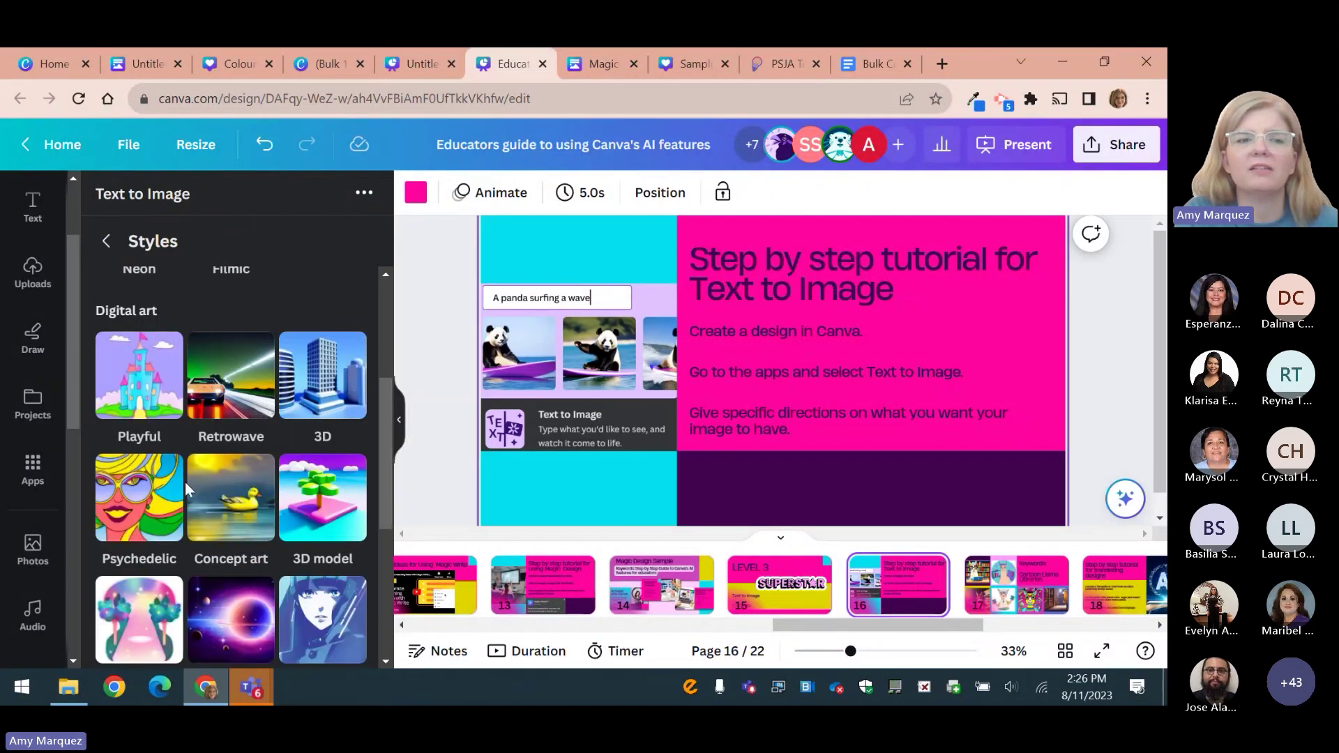
{"action": "left_click", "coordinate": [140, 386]}
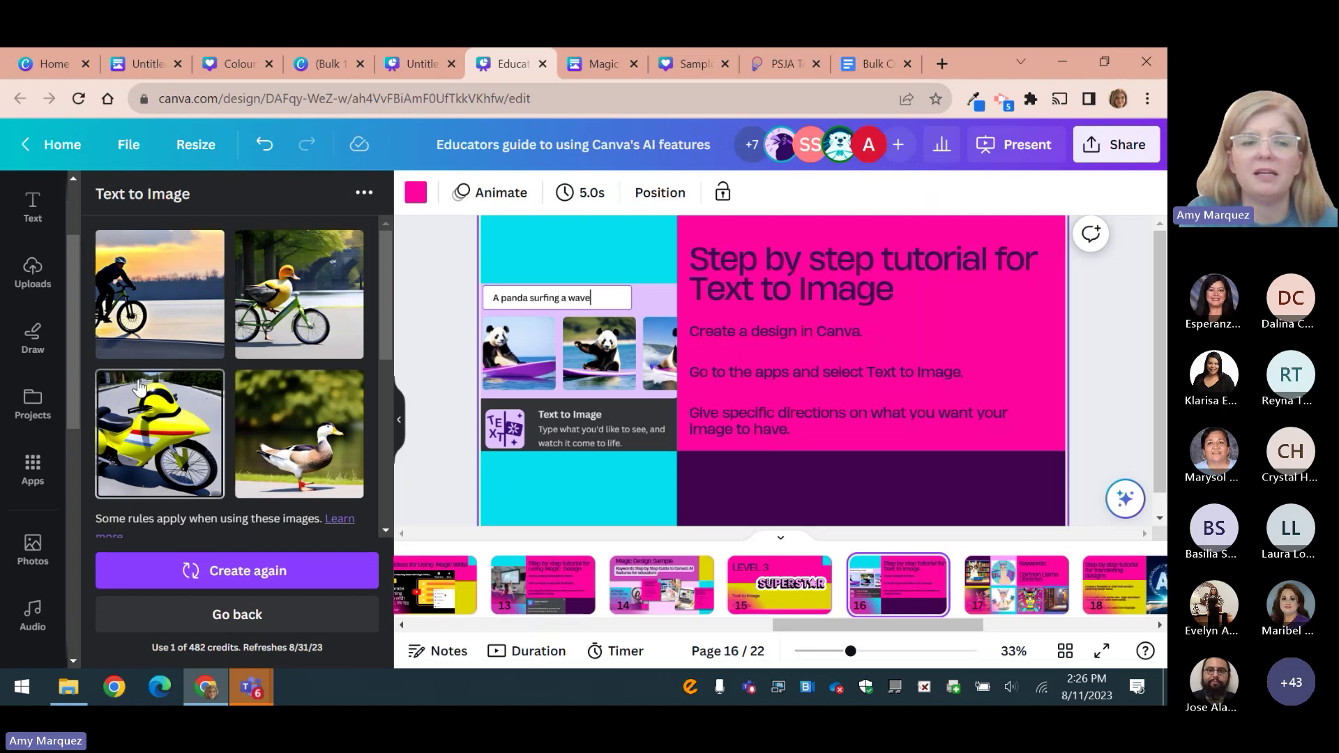
{"action": "left_click", "coordinate": [223, 585]}
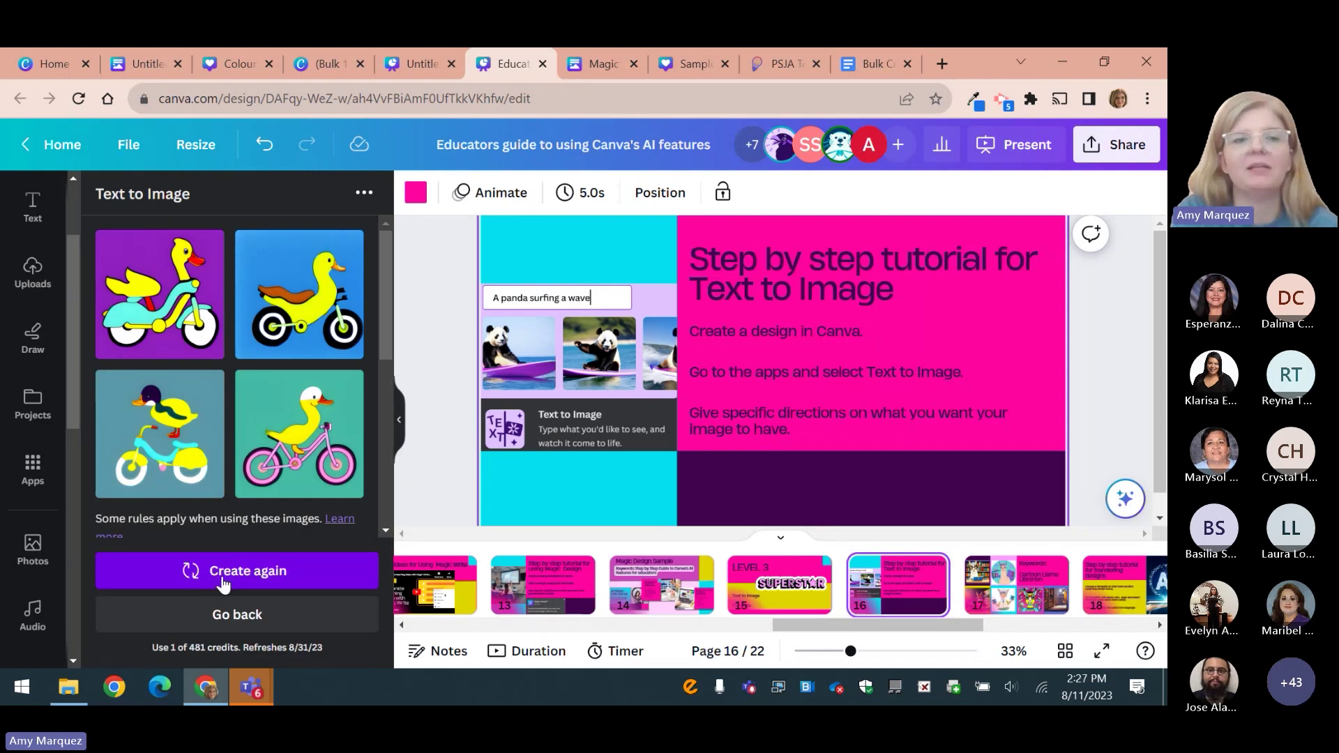
{"action": "left_click", "coordinate": [223, 579]}
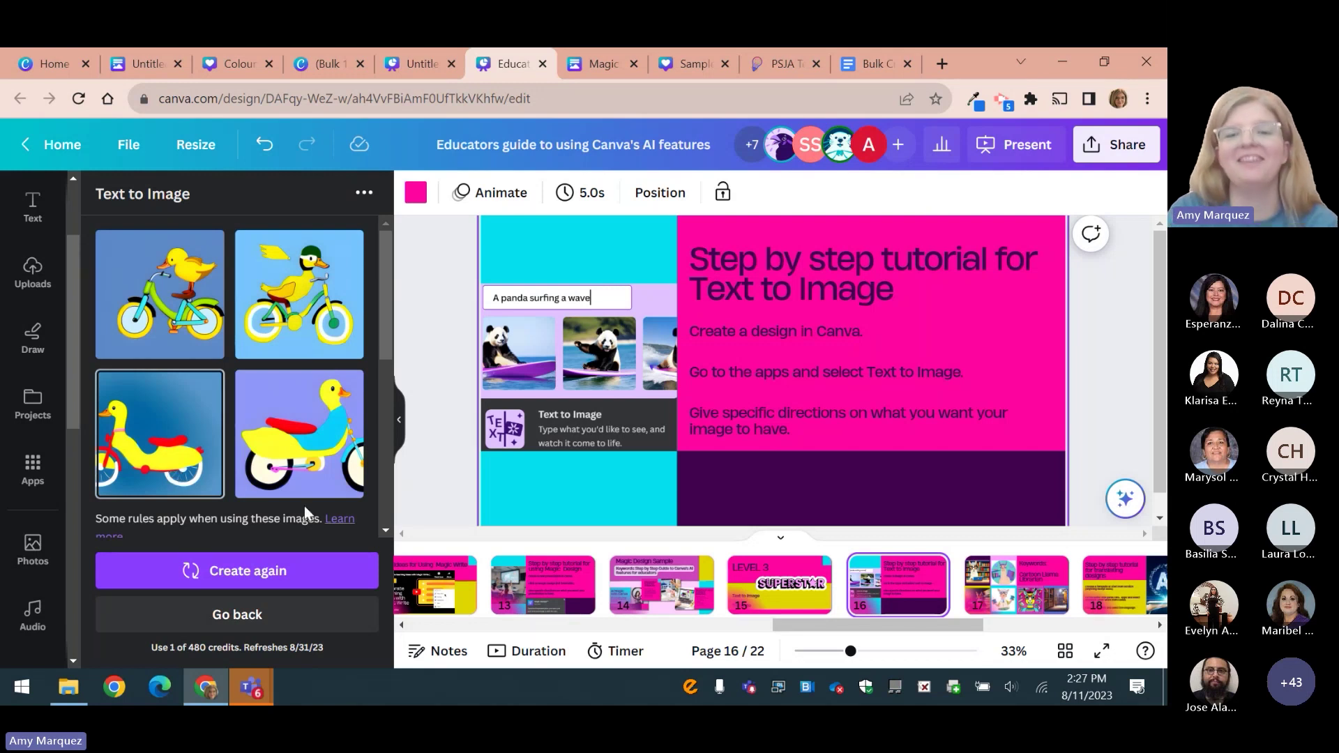
Present the "Keywords: Cartoon Llama Librarian" slide on page 17 in full screen.
{"action": "left_click", "coordinate": [1013, 585]}
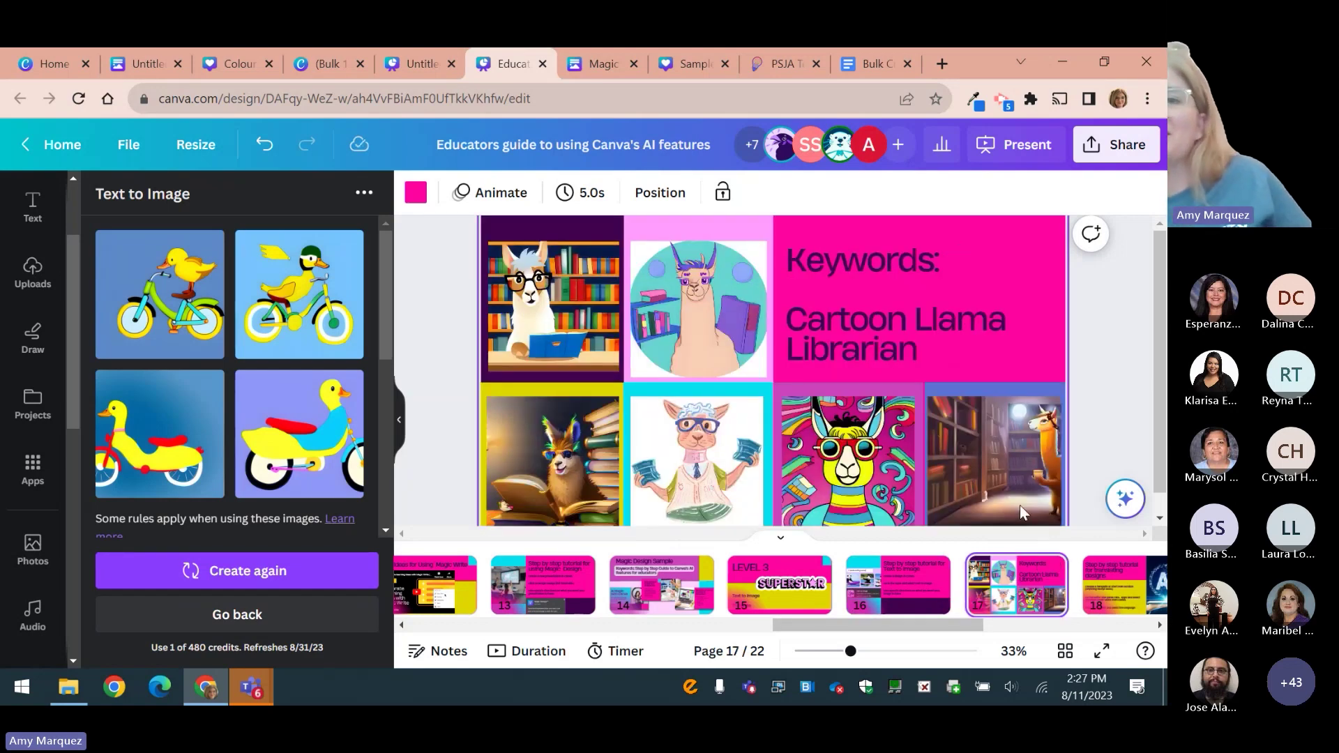
{"action": "left_click", "coordinate": [1034, 152]}
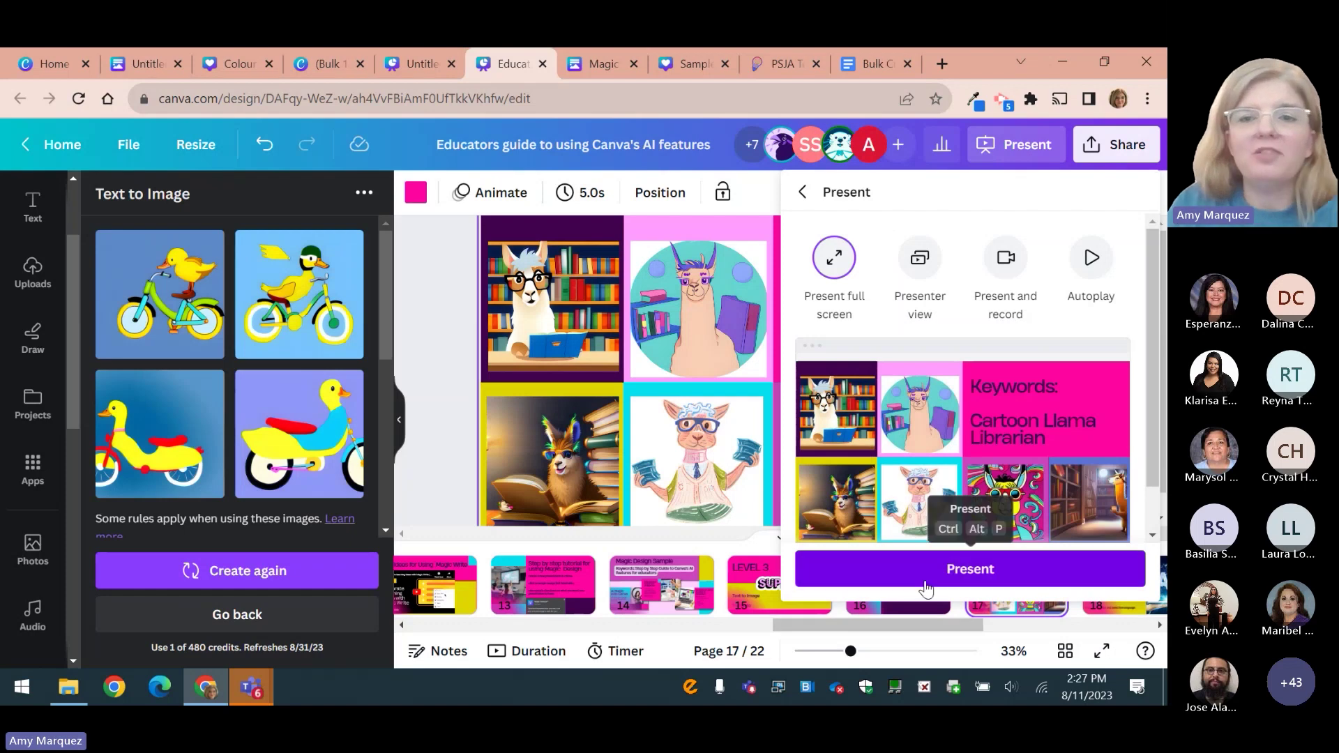
{"action": "key", "text": "Escape"}
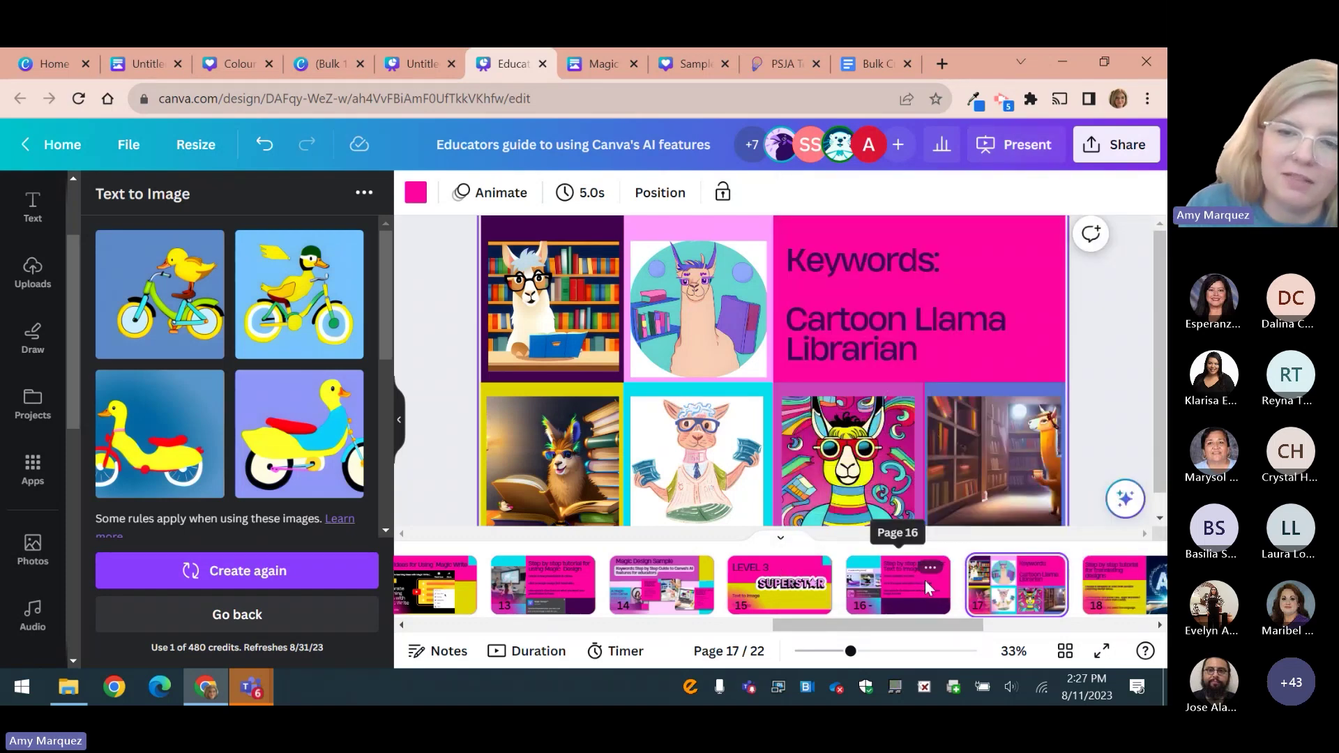
{"action": "key", "text": "ctrl+alt+p"}
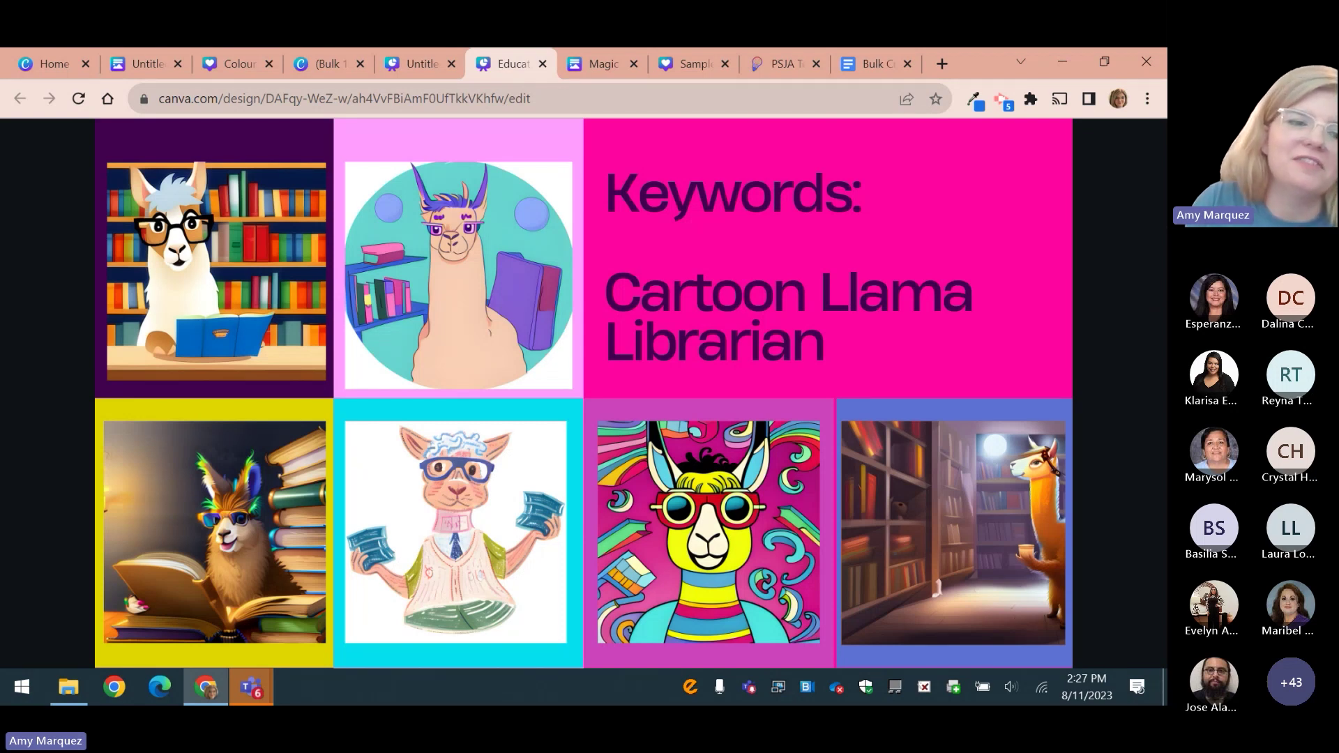
Advance to the "Step by step tutorial for translating designs" slide on page 18 and exit full screen.
{"action": "mouse_move", "coordinate": [222, 551]}
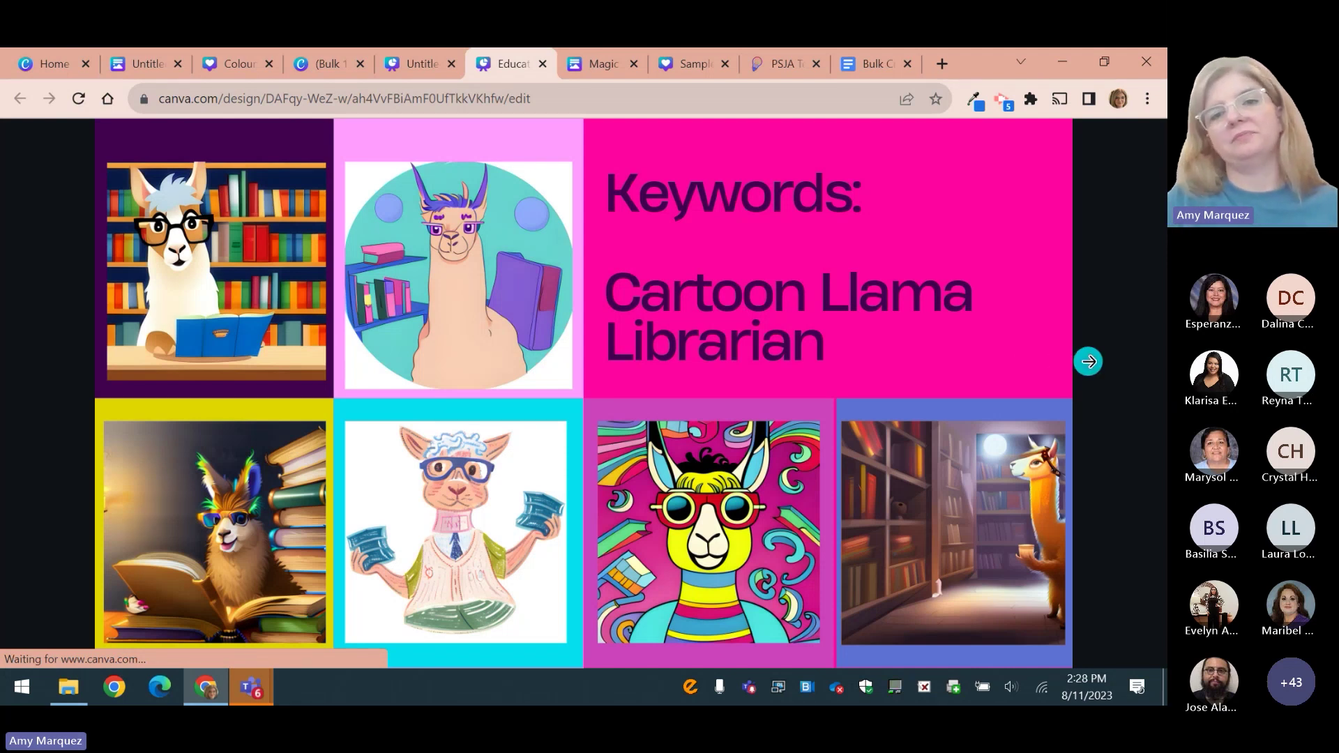
{"action": "left_click", "coordinate": [1089, 362]}
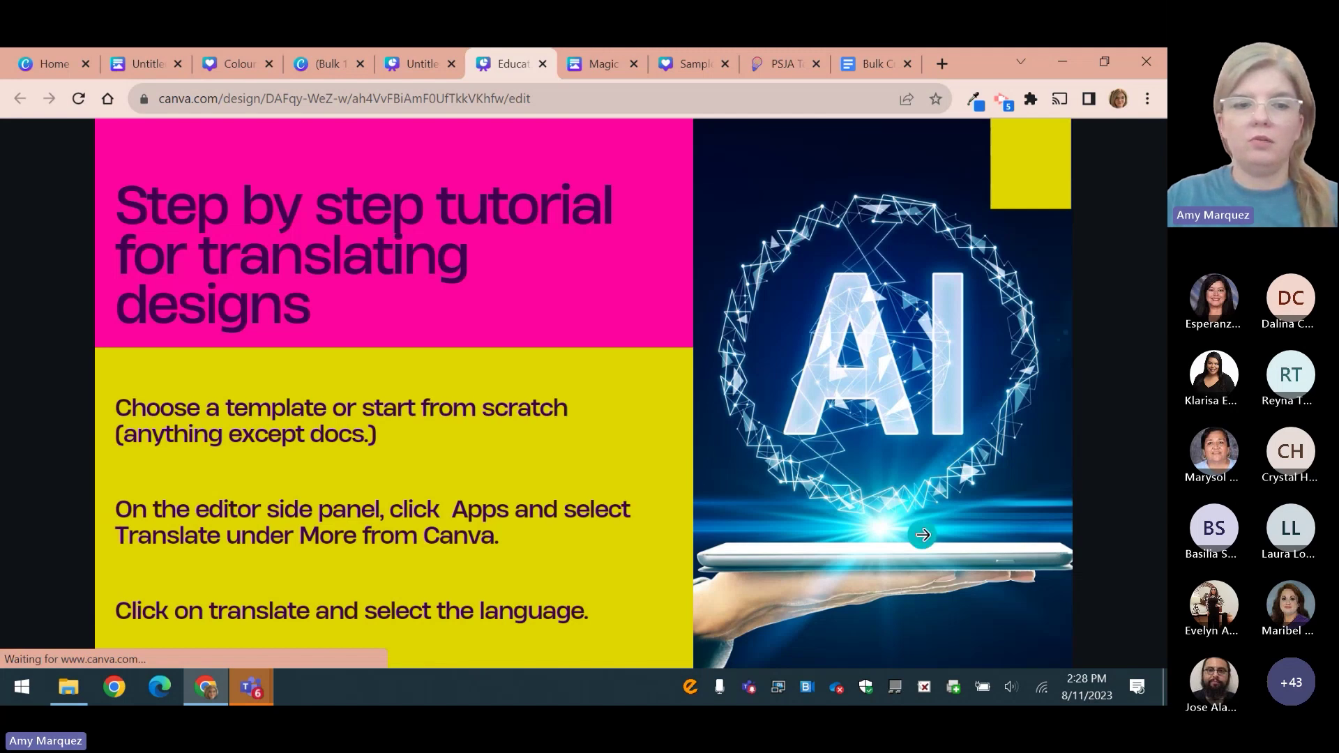
{"action": "mouse_move", "coordinate": [642, 588]}
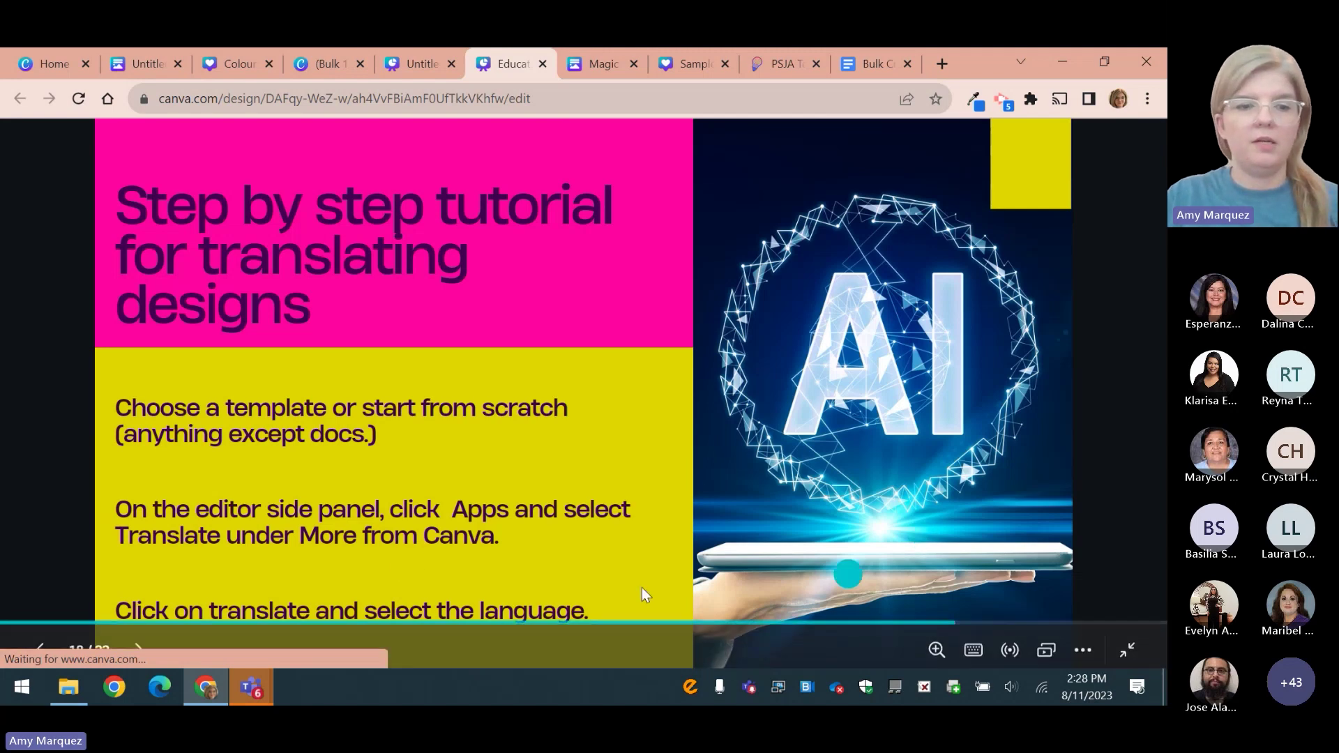
{"action": "left_click", "coordinate": [1126, 649]}
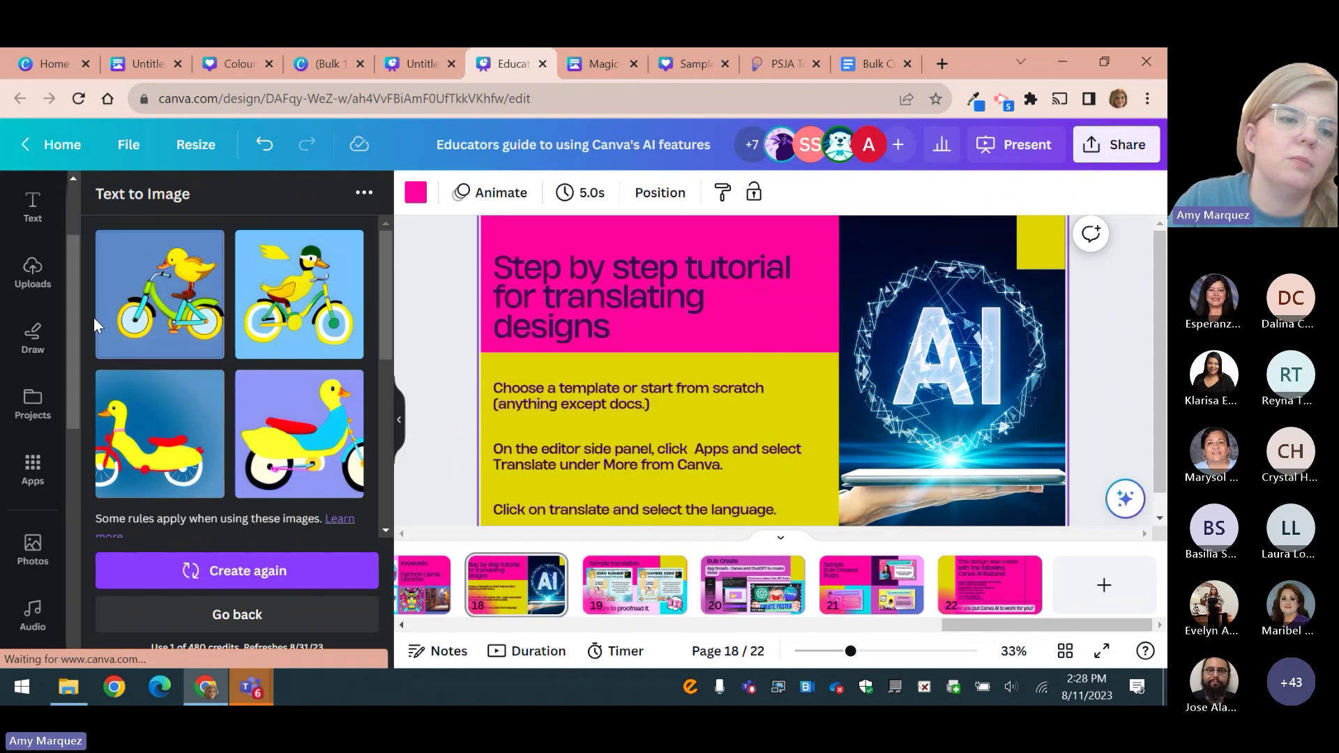
Search the Canva apps for "translate" and open the Translate app for page 18.
{"action": "left_click", "coordinate": [29, 475]}
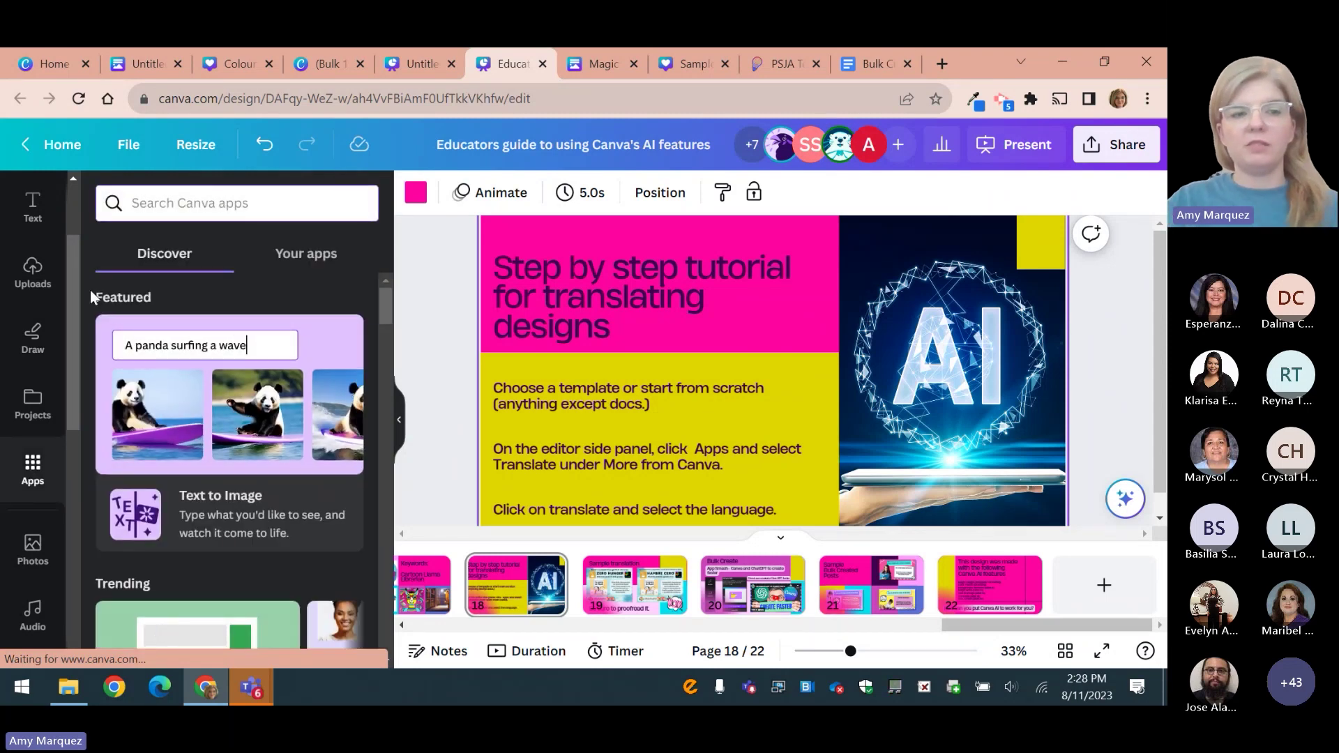
{"action": "left_click", "coordinate": [173, 209]}
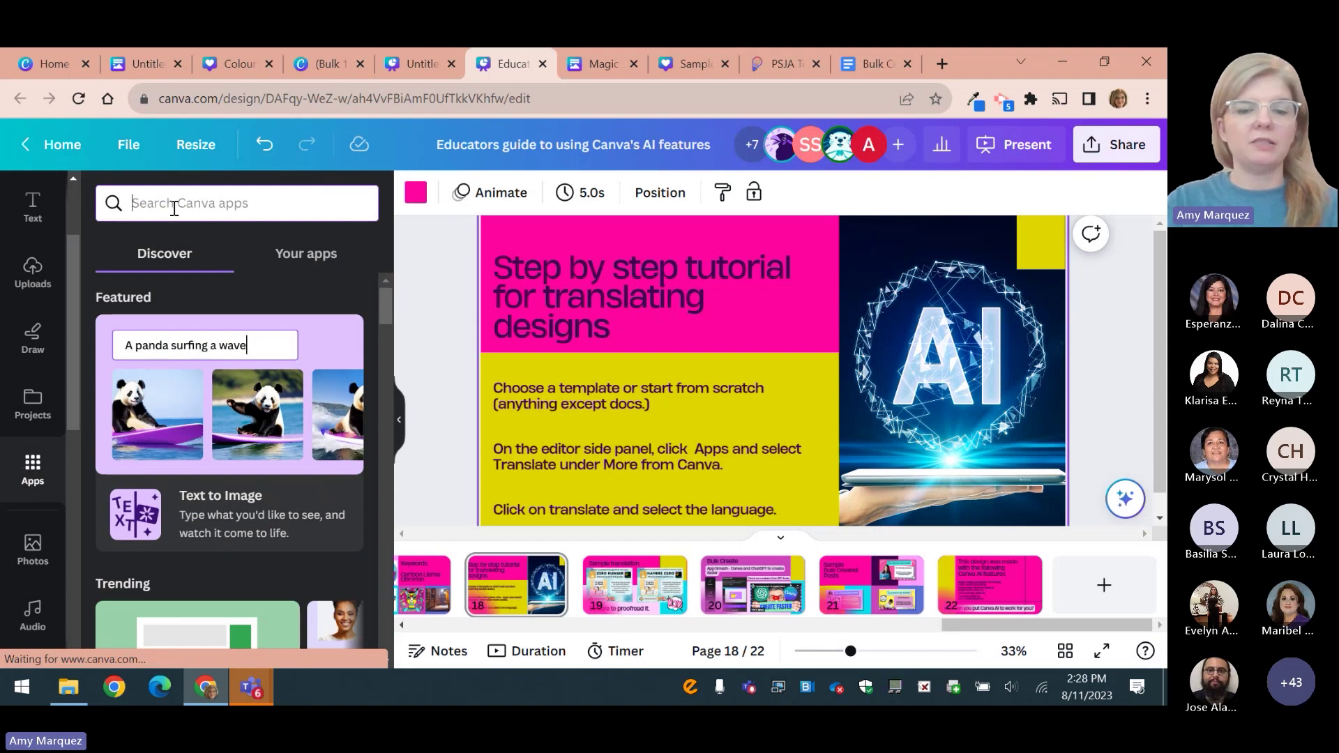
{"action": "type", "text": "translate"}
{"action": "key", "text": "Return"}
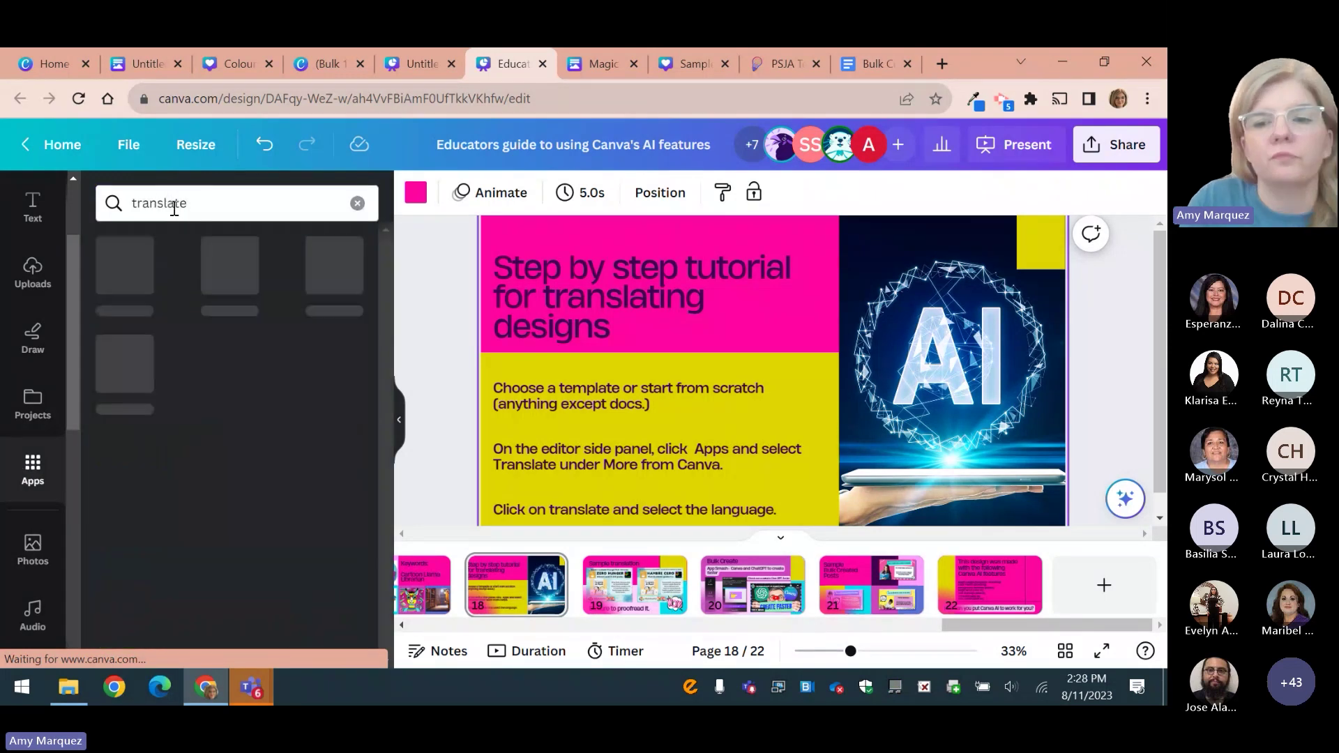
{"action": "left_click", "coordinate": [130, 272]}
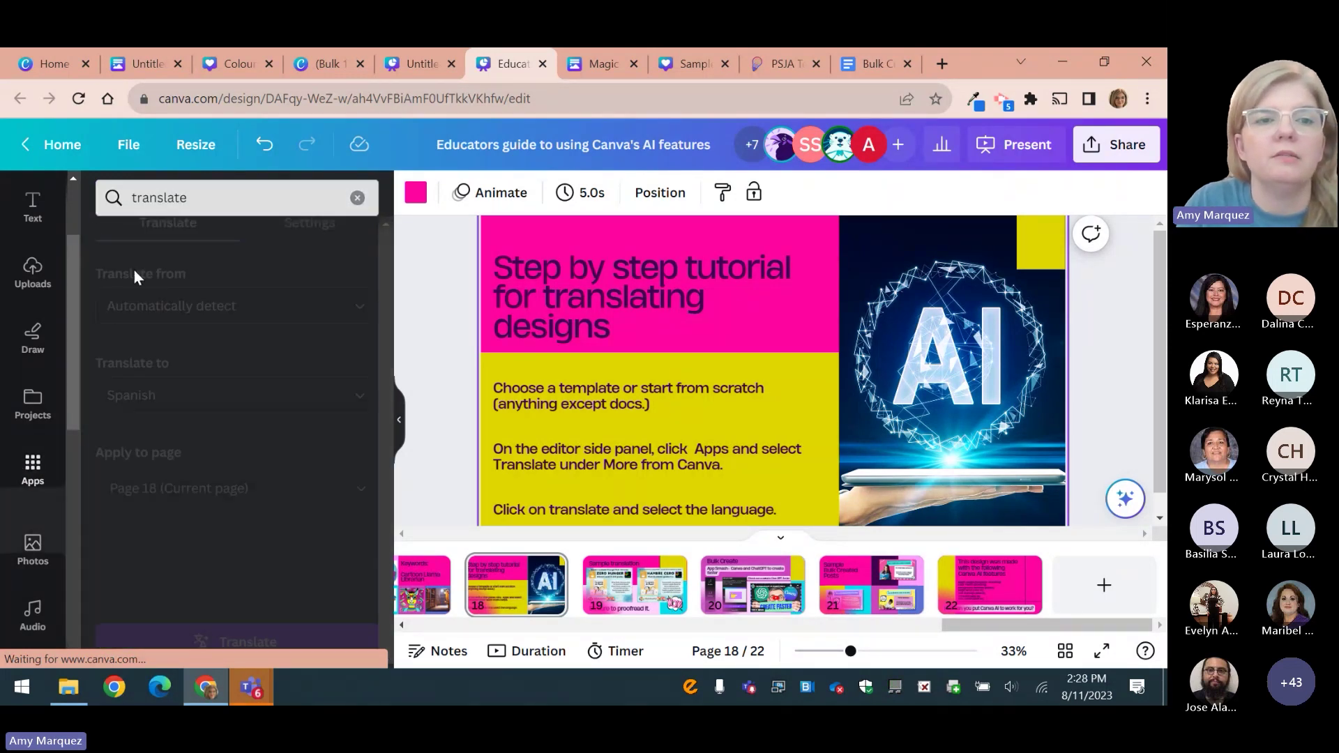
Set the language to translate from to Spanish.
{"action": "left_click", "coordinate": [134, 270]}
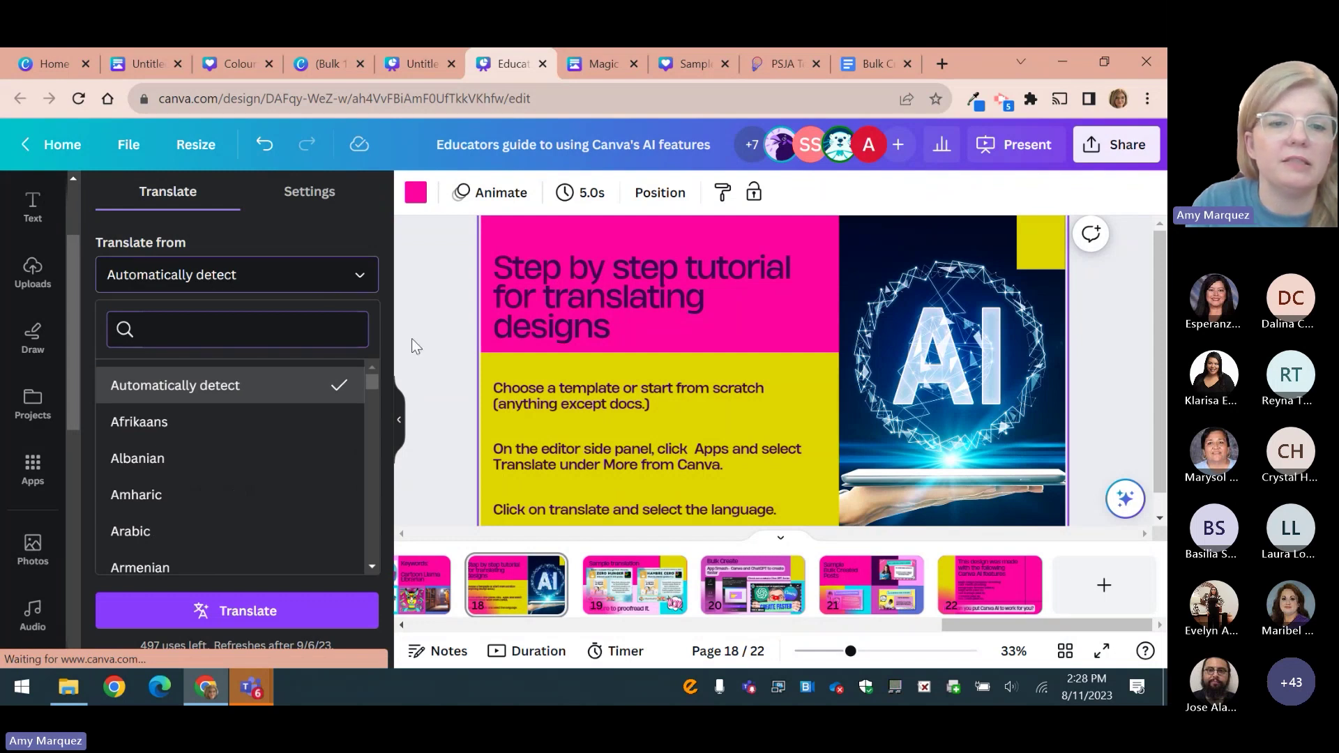
{"action": "left_click_drag", "start_coordinate": [370, 392], "coordinate": [395, 522]}
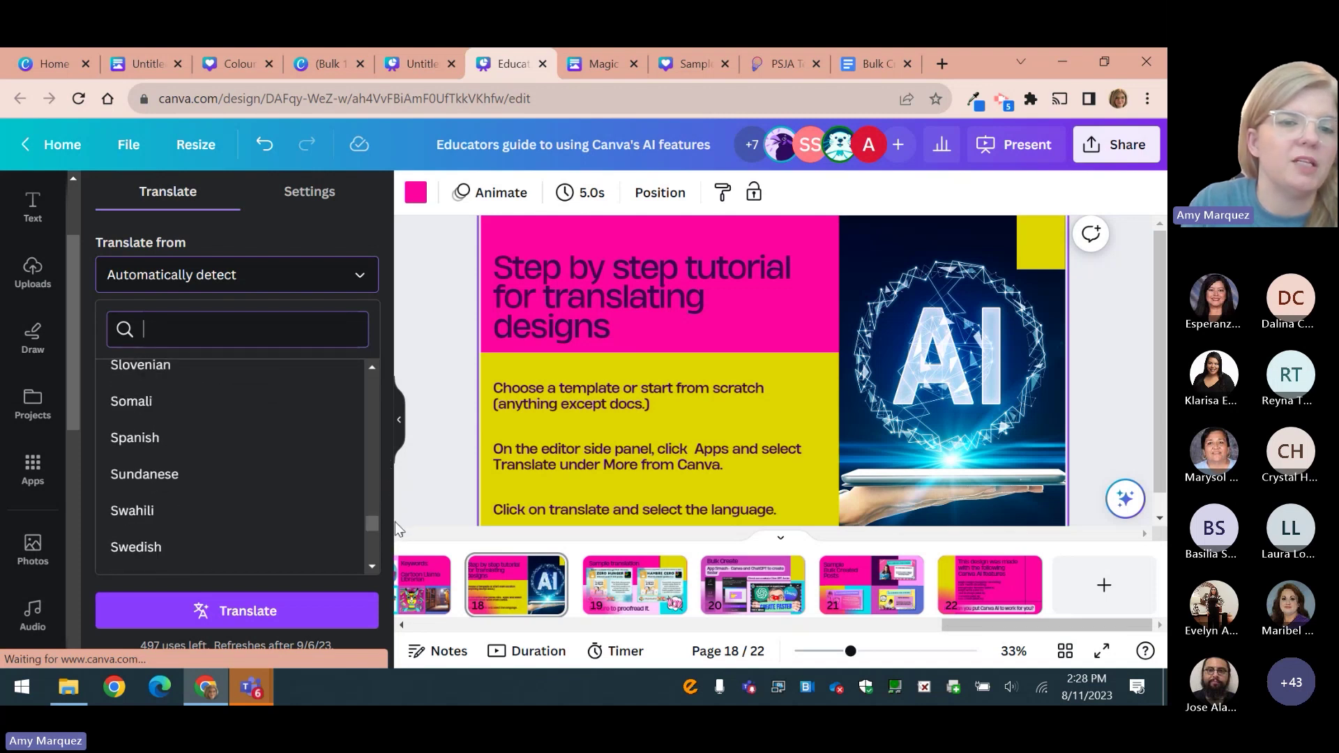
{"action": "left_click", "coordinate": [183, 438]}
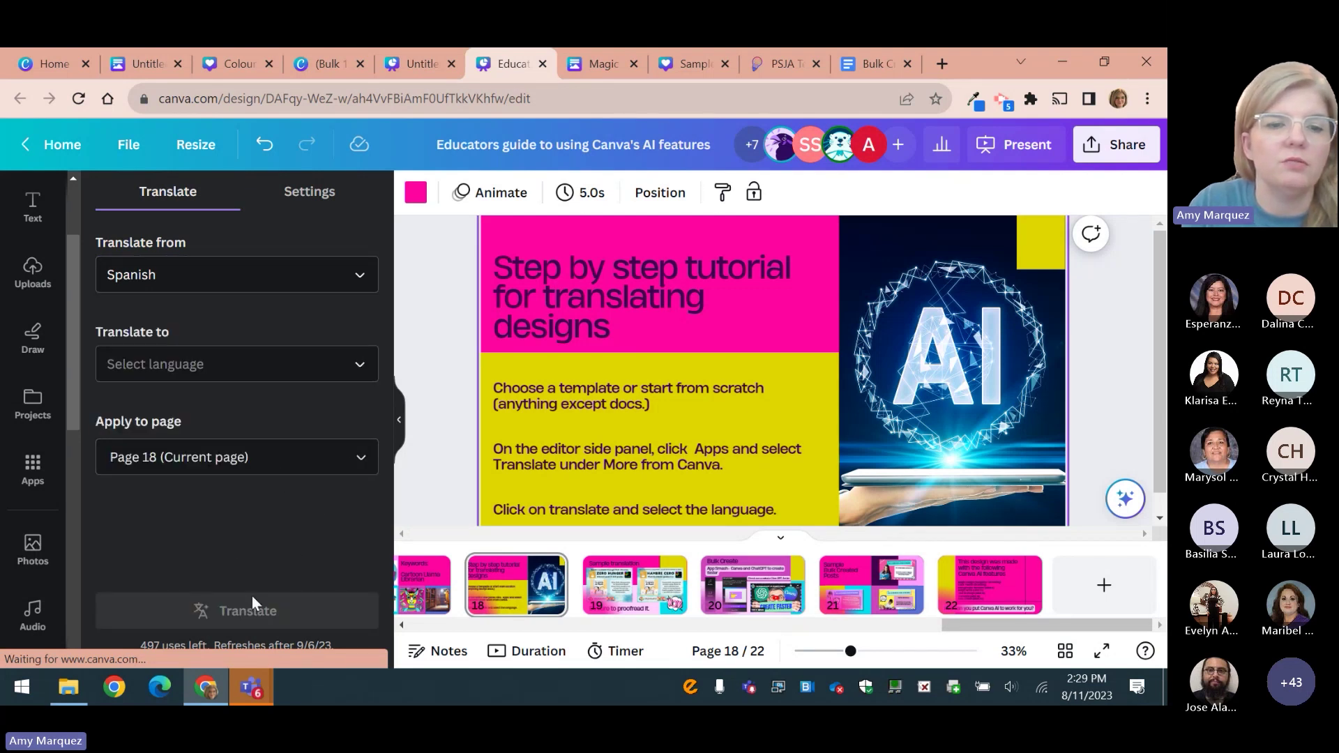
Set the language to translate to as Spanish.
{"action": "left_click", "coordinate": [360, 364]}
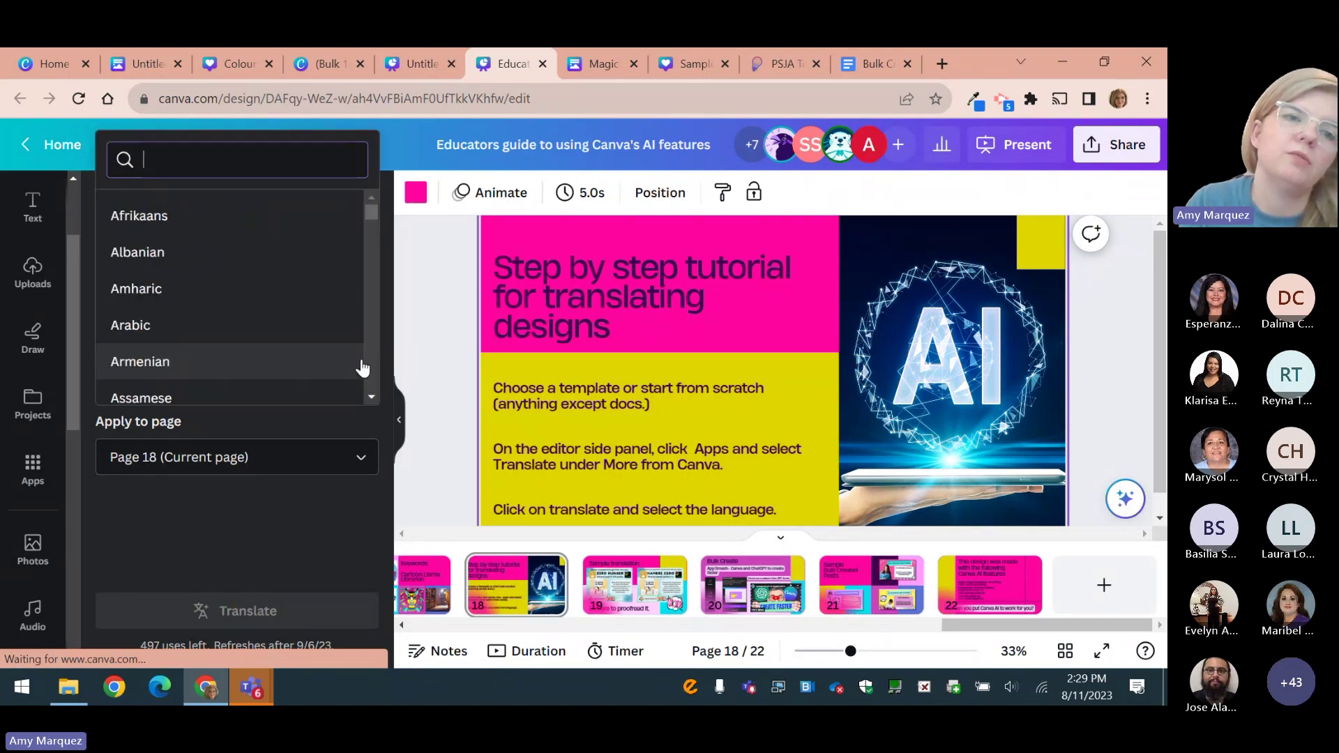
{"action": "type", "text": "span"}
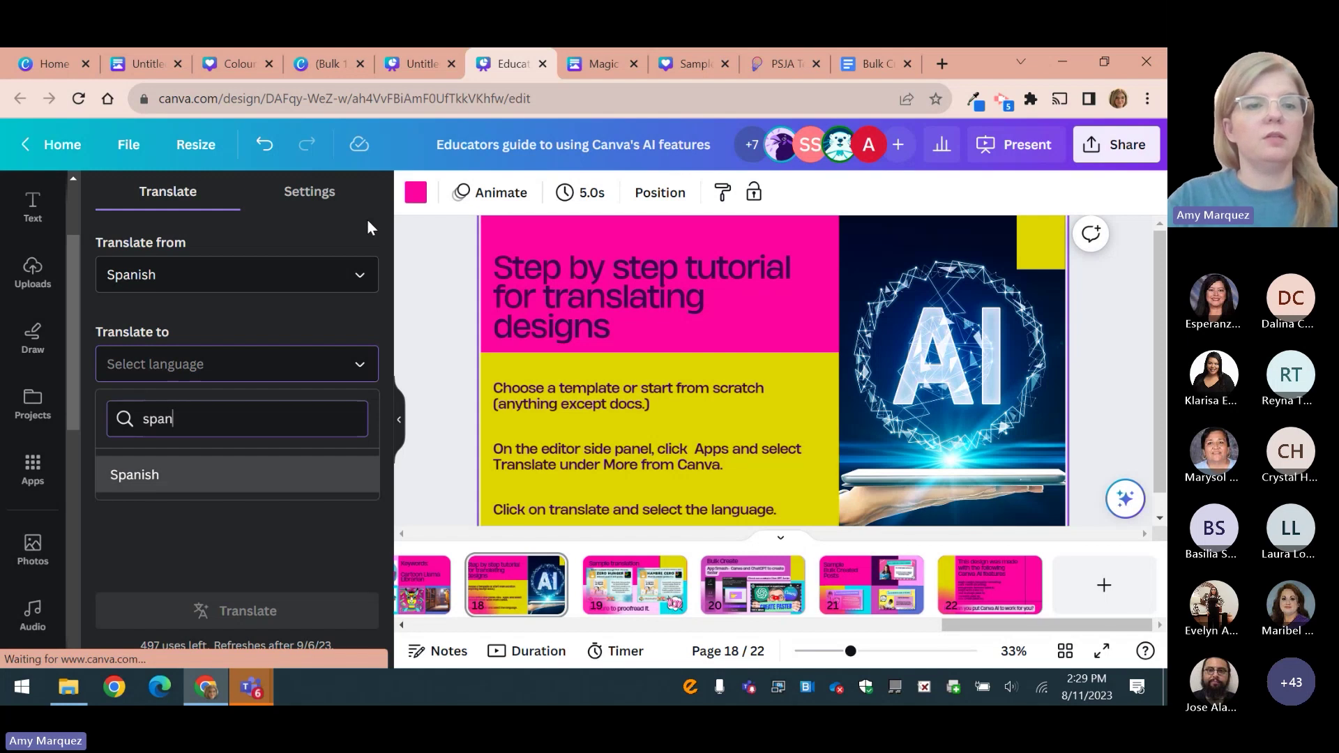
{"action": "type", "text": "ish"}
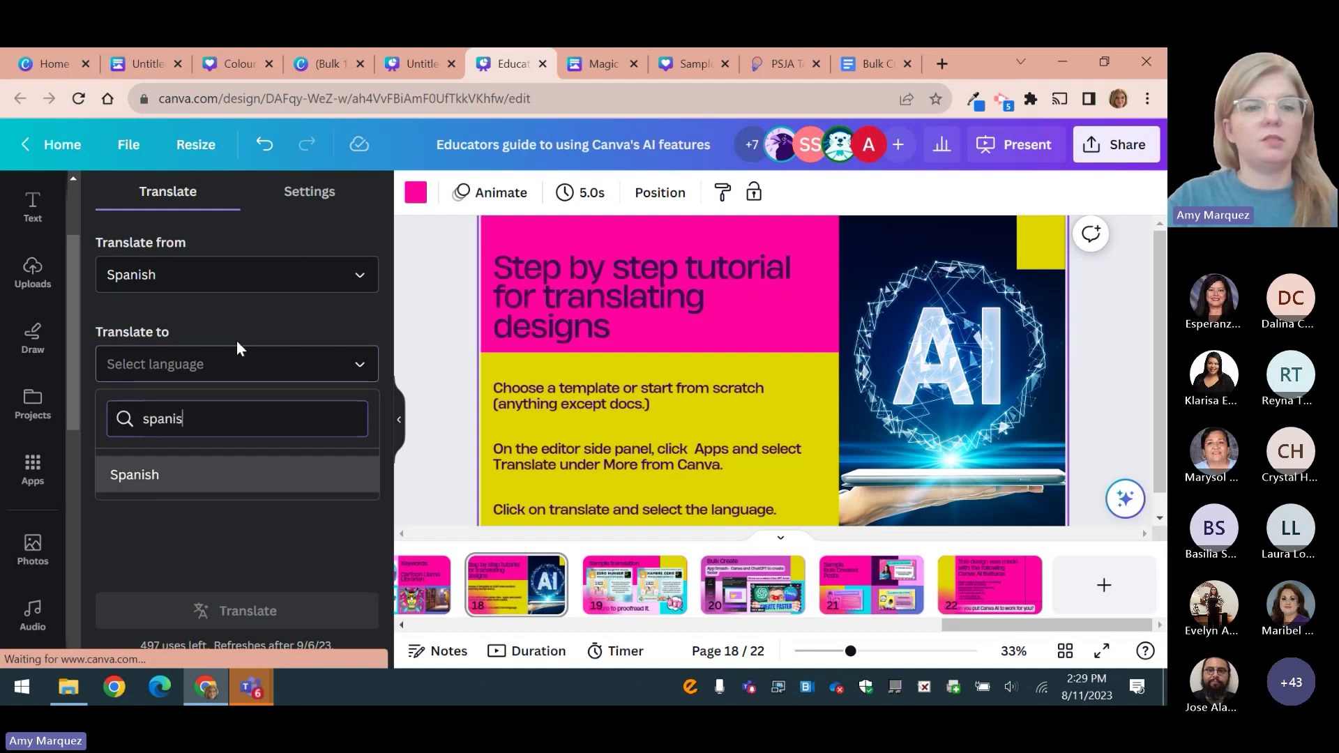
{"action": "left_click", "coordinate": [135, 476]}
Set the source language to be detected automatically and translate page 18.
{"action": "left_click", "coordinate": [310, 283]}
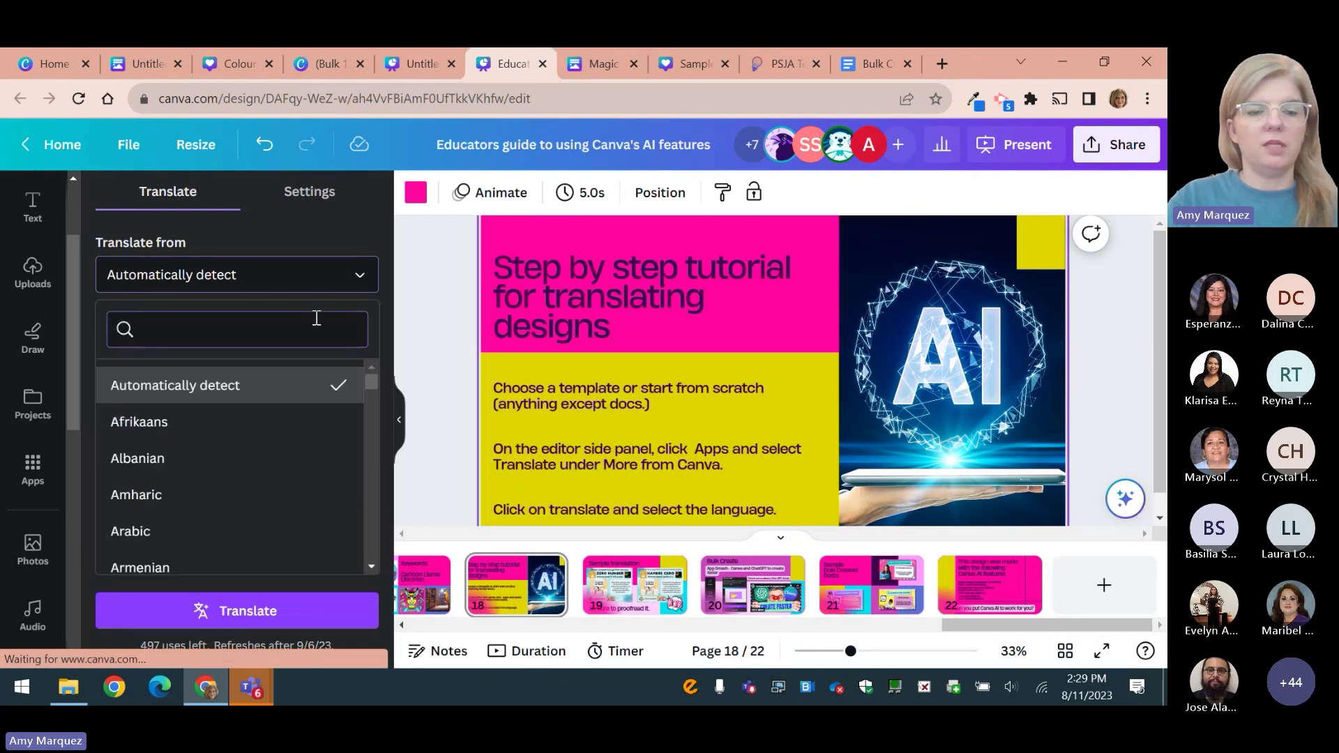
{"action": "type", "text": "eng"}
{"action": "key", "text": "BackSpace"}
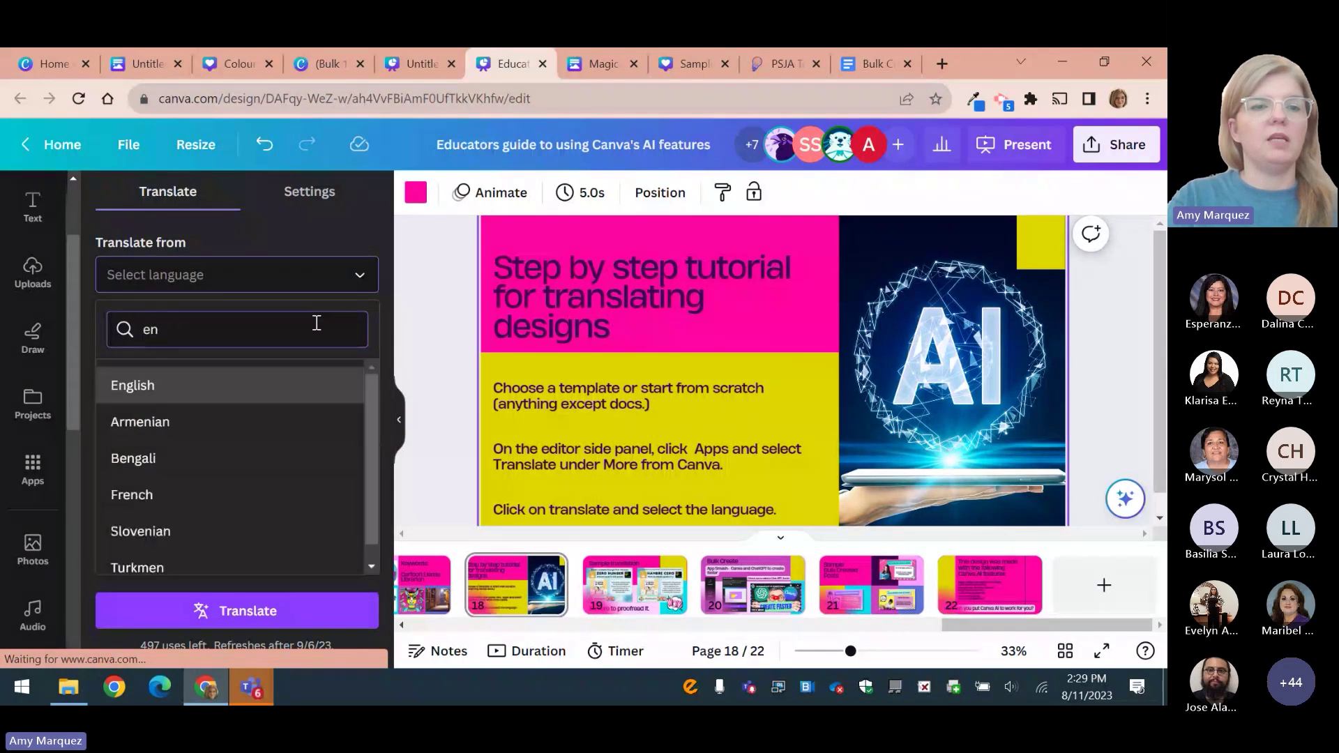
{"action": "key", "text": "BackSpace"}
{"action": "key", "text": "BackSpace"}
{"action": "left_click", "coordinate": [318, 396]}
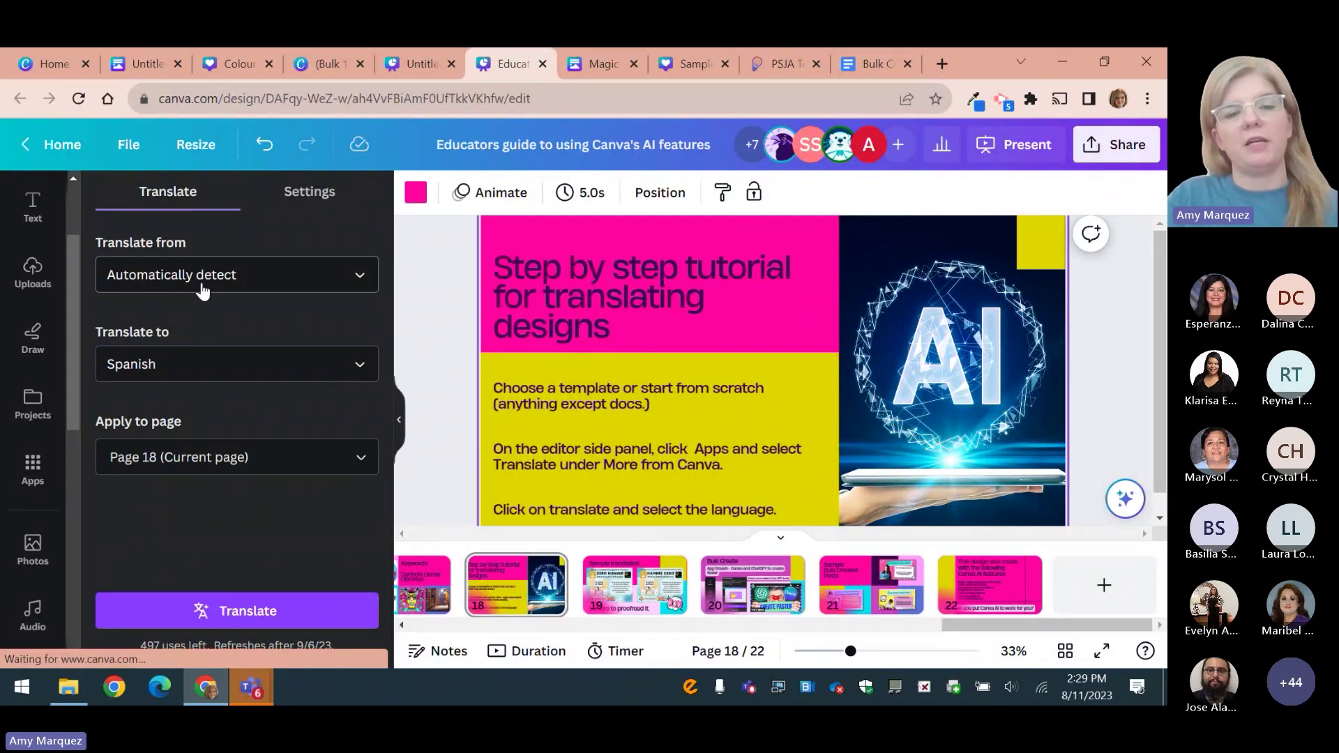
{"action": "left_click", "coordinate": [276, 619]}
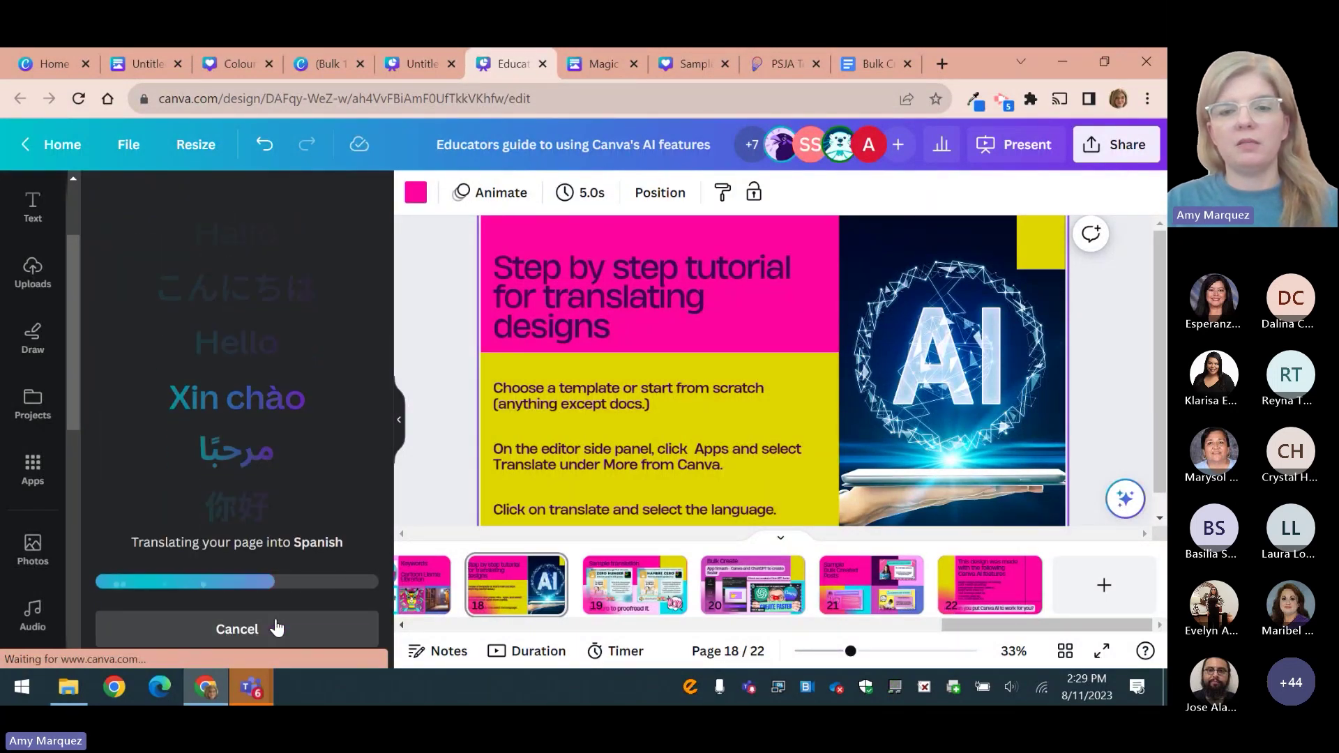
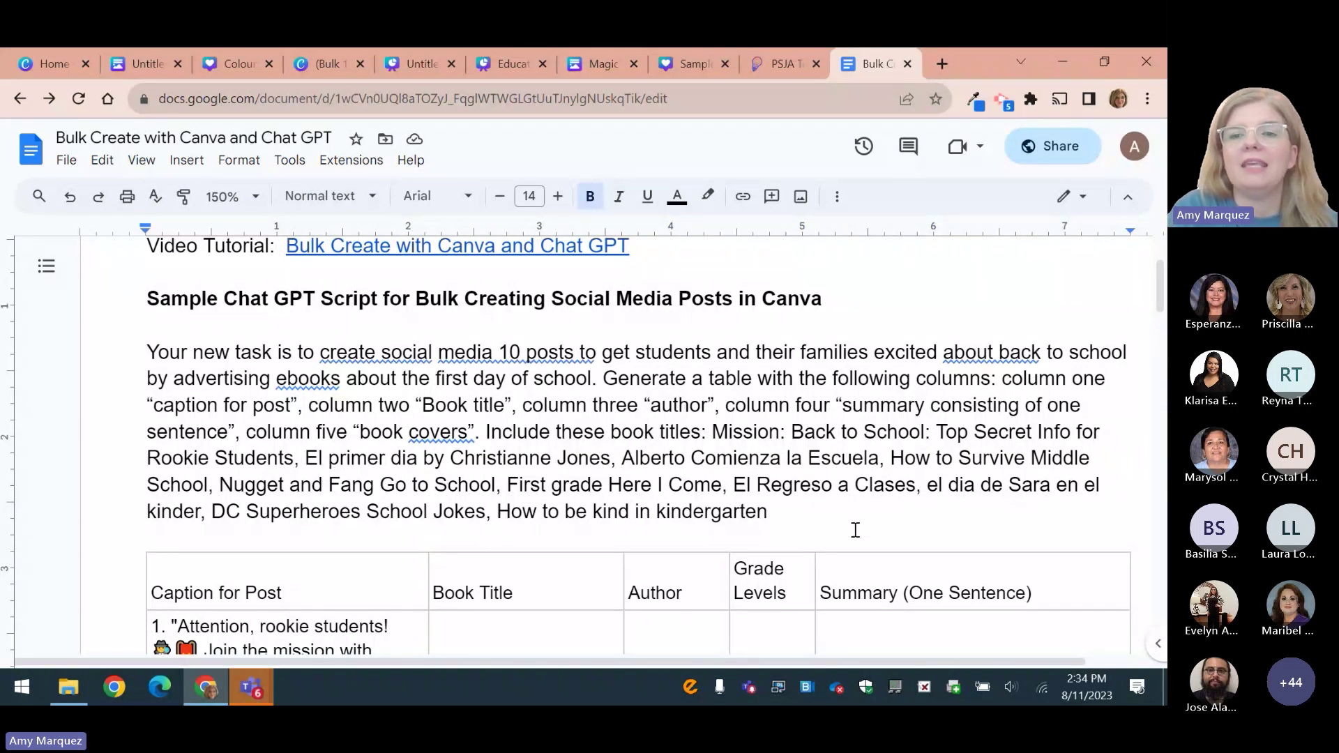
Review the sample Chat GPT script and the table of book captions, titles, authors, grade levels and summaries below it.
{"action": "scroll", "coordinate": [1162, 316], "scroll_direction": "down", "scroll_amount": 1}
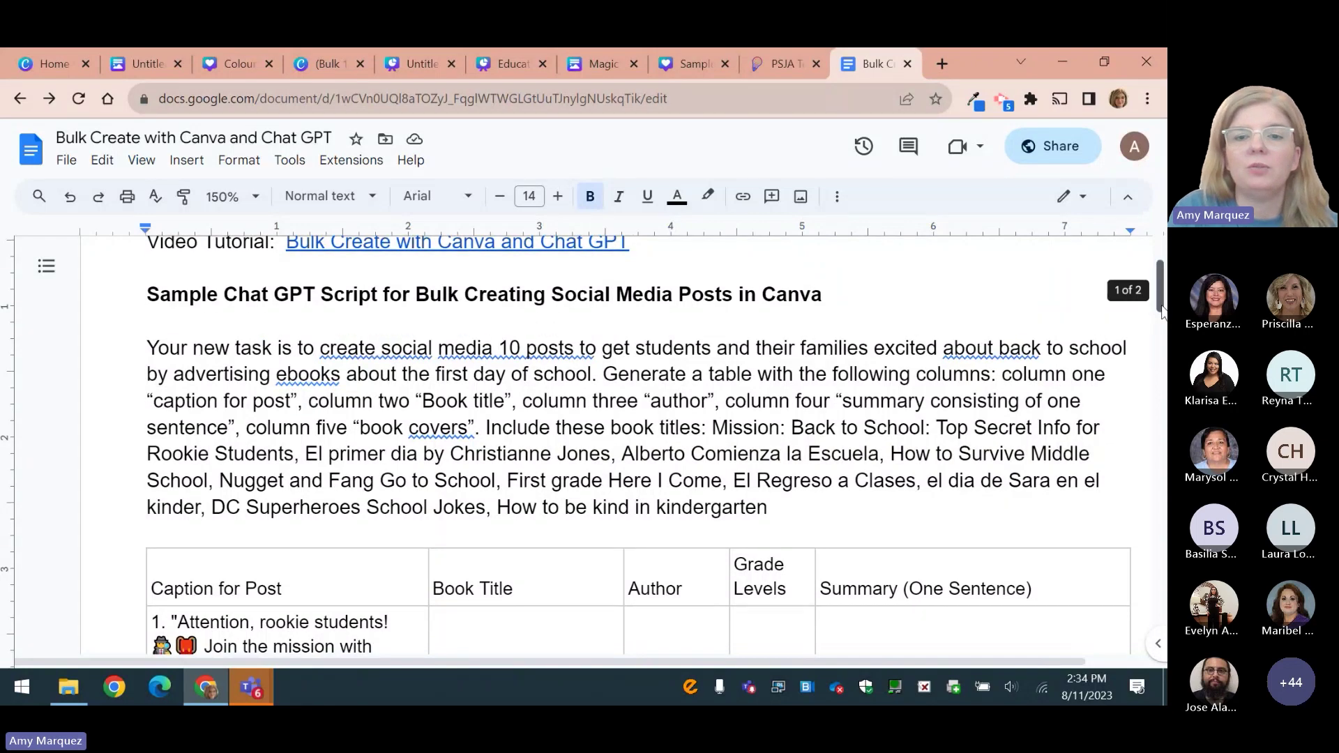
{"action": "scroll", "coordinate": [1161, 316], "scroll_direction": "down", "scroll_amount": 3}
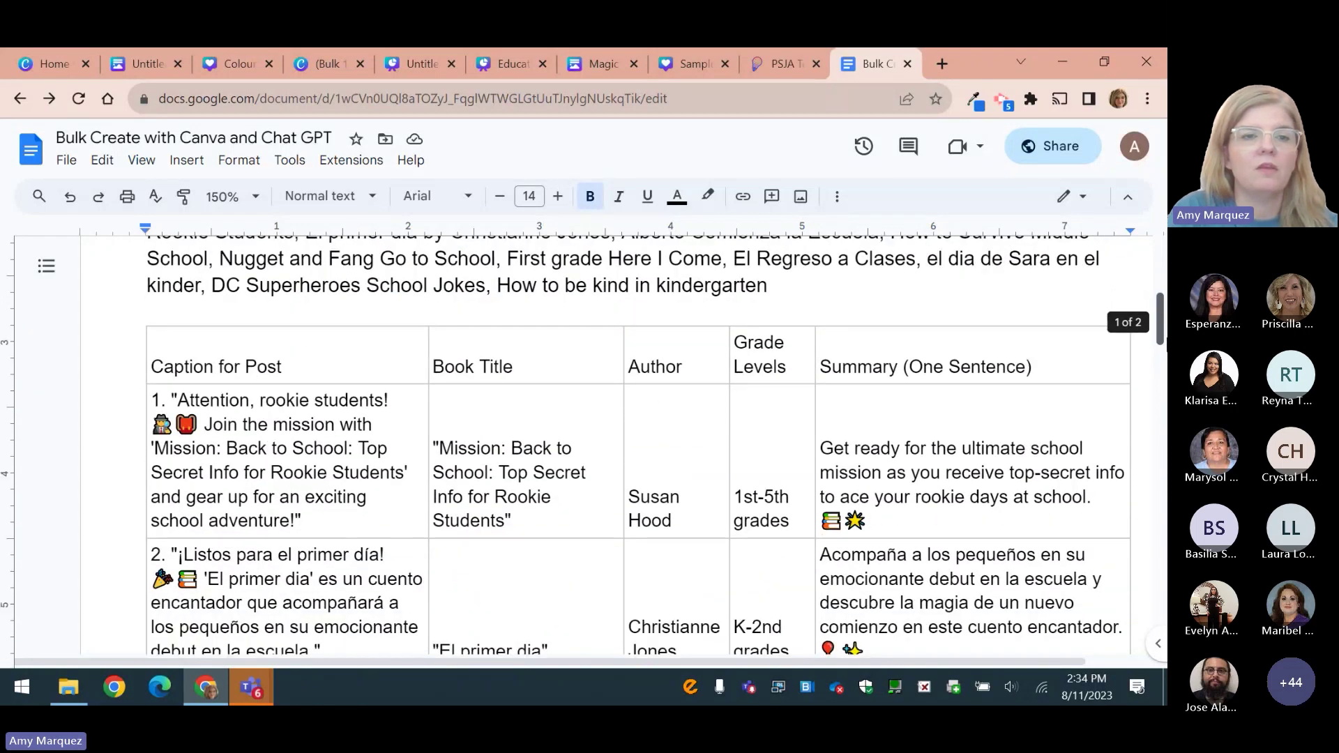
{"action": "scroll", "coordinate": [1162, 317], "scroll_direction": "down", "scroll_amount": 1}
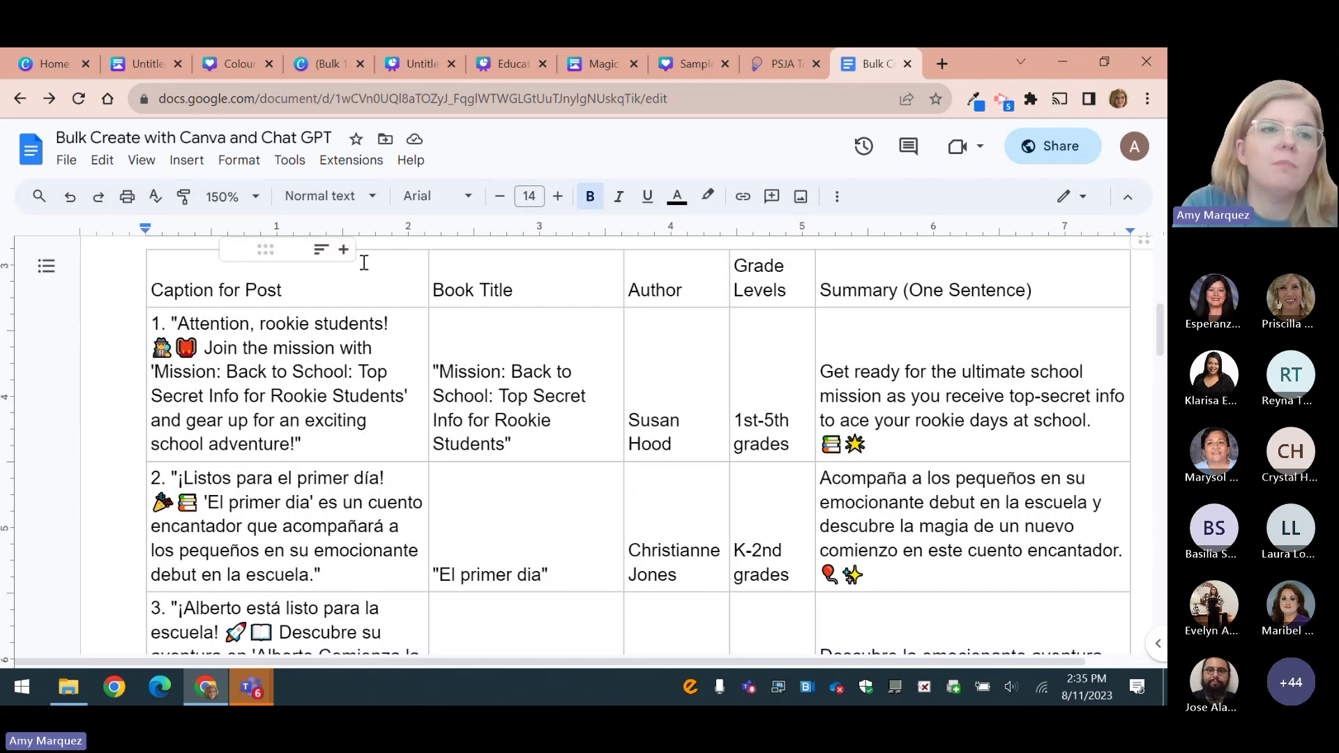
Open the recent "(Bulk 1) Colourful Fun Illustrated" Facebook post from the Canva projects and enlarge page 1 to 79%.
{"action": "left_click", "coordinate": [57, 71]}
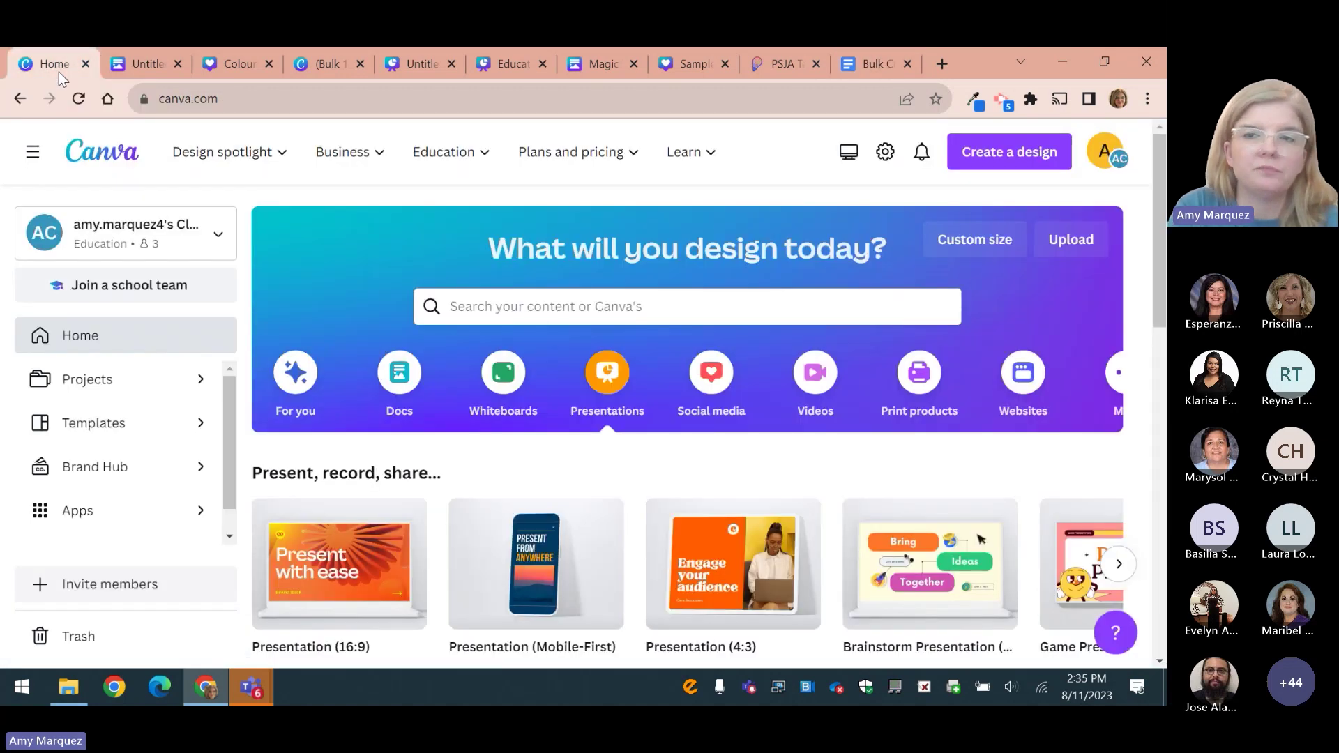
{"action": "scroll", "coordinate": [687, 418], "scroll_direction": "down", "scroll_amount": 3}
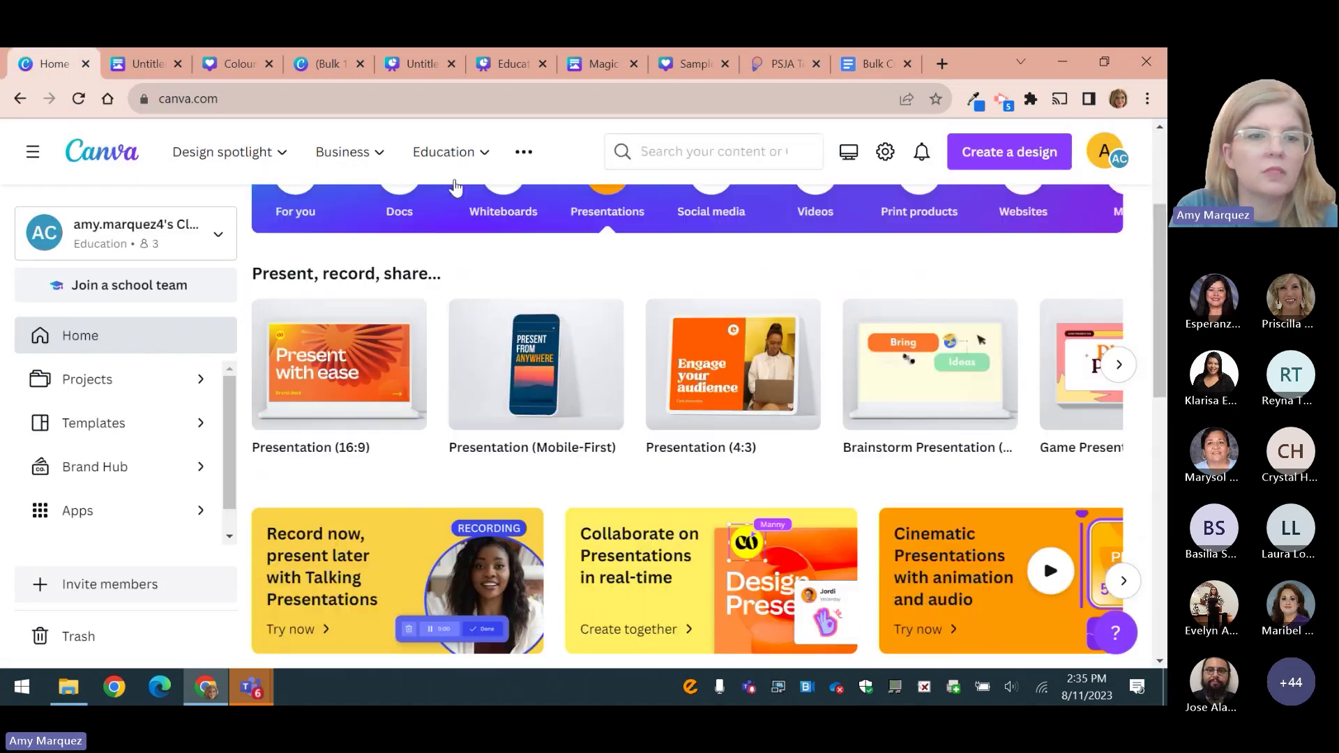
{"action": "left_click", "coordinate": [86, 384]}
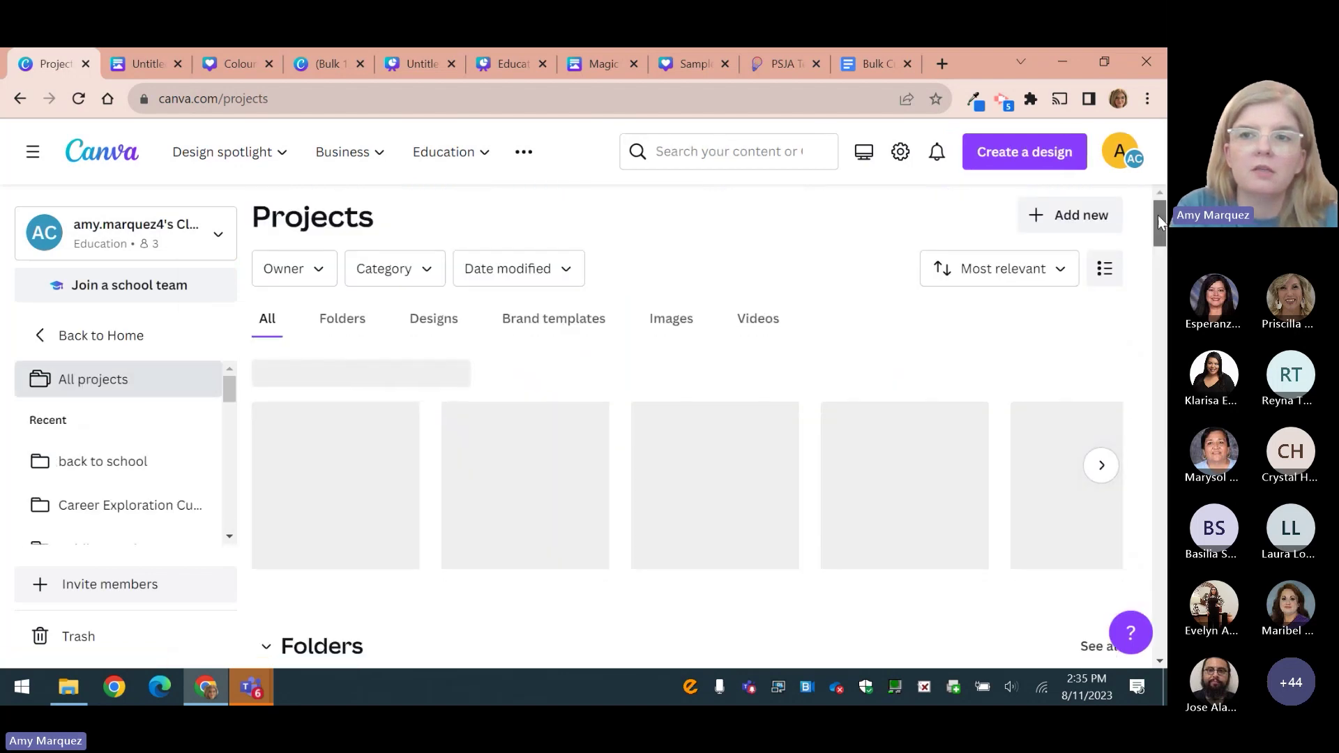
{"action": "left_click_drag", "start_coordinate": [1158, 215], "coordinate": [1164, 241]}
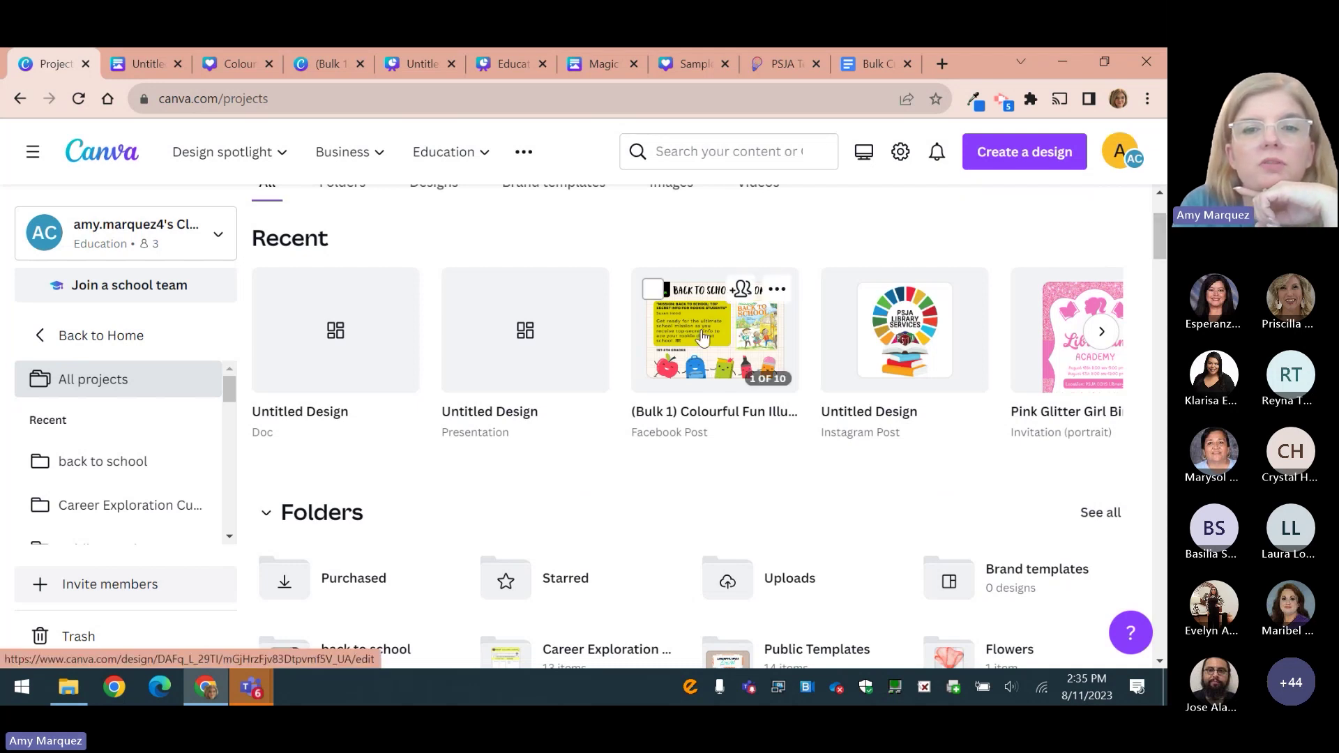
{"action": "left_click", "coordinate": [713, 377]}
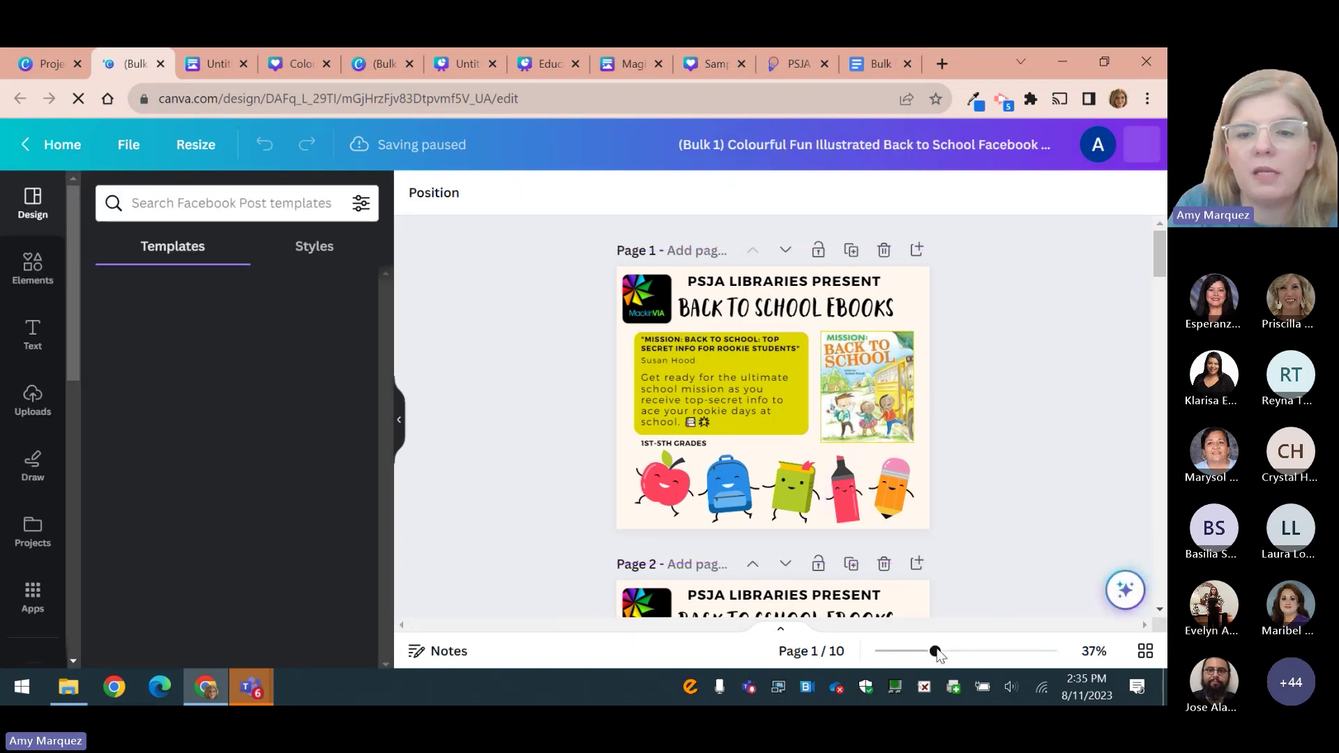
{"action": "left_click_drag", "start_coordinate": [936, 651], "coordinate": [972, 651]}
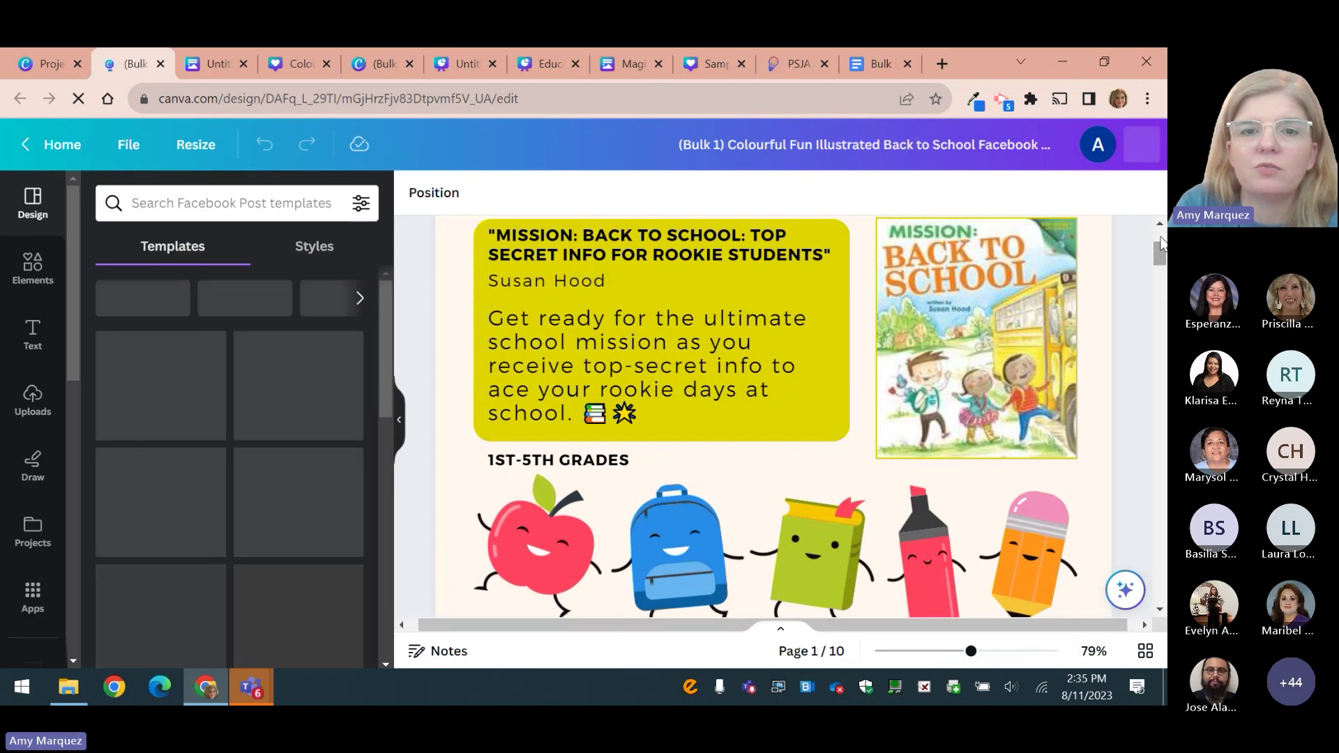
{"action": "scroll", "coordinate": [1162, 243], "scroll_direction": "up", "scroll_amount": 3}
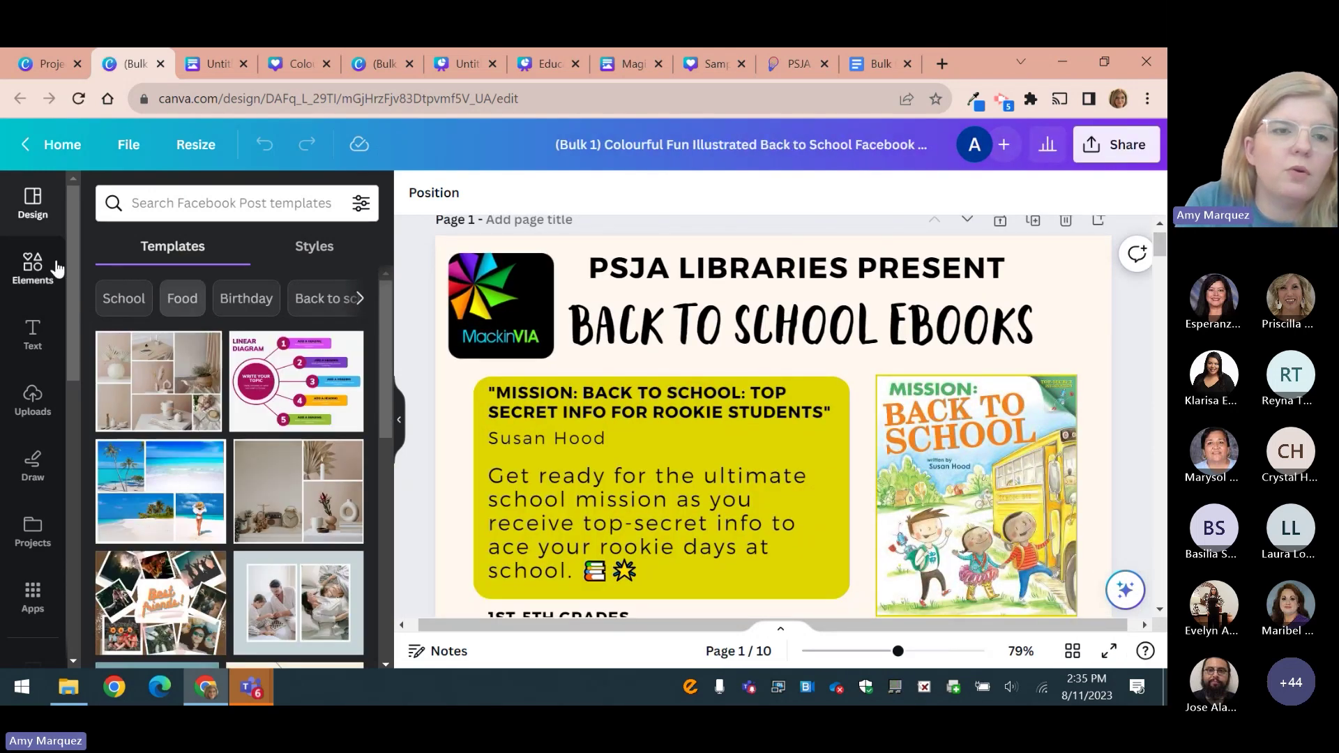
Open the Bulk create app and view its manual data entry table, closing the table without adding data.
{"action": "left_click_drag", "start_coordinate": [69, 279], "coordinate": [85, 411]}
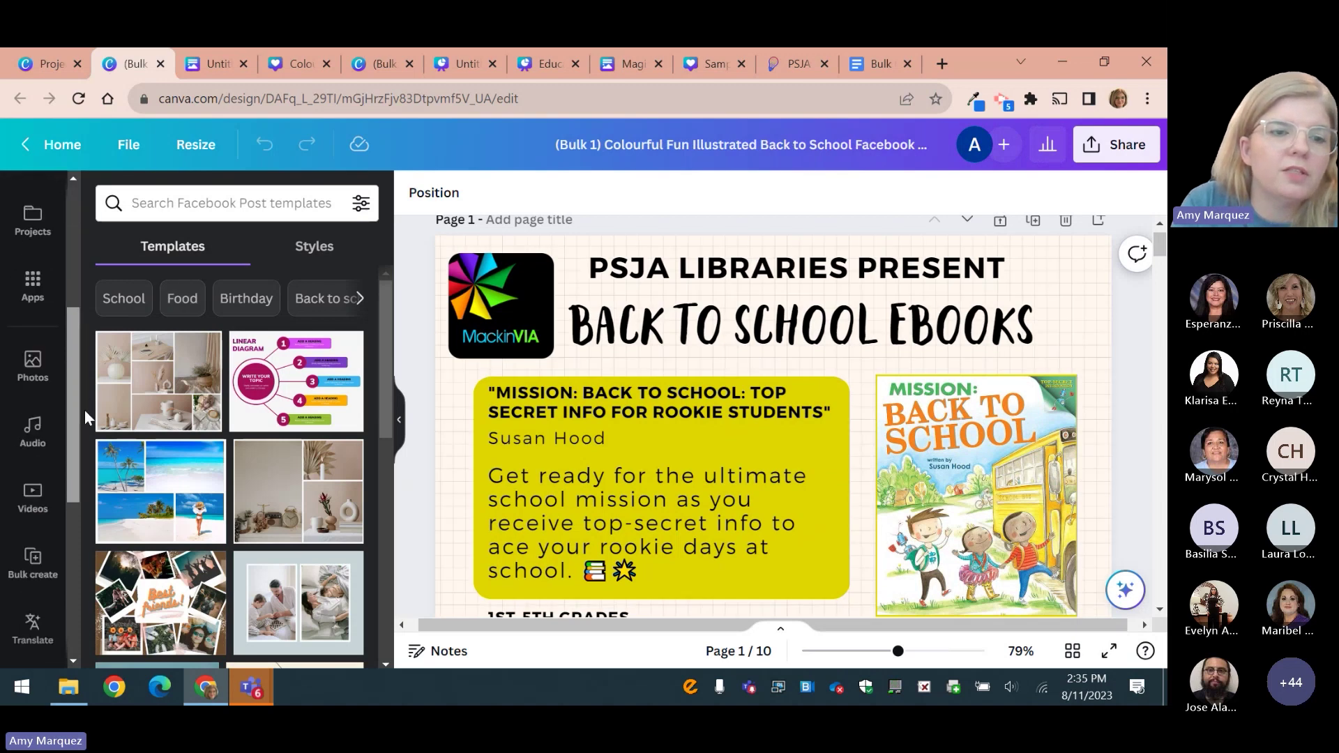
{"action": "scroll", "coordinate": [42, 432], "scroll_direction": "down", "scroll_amount": 2}
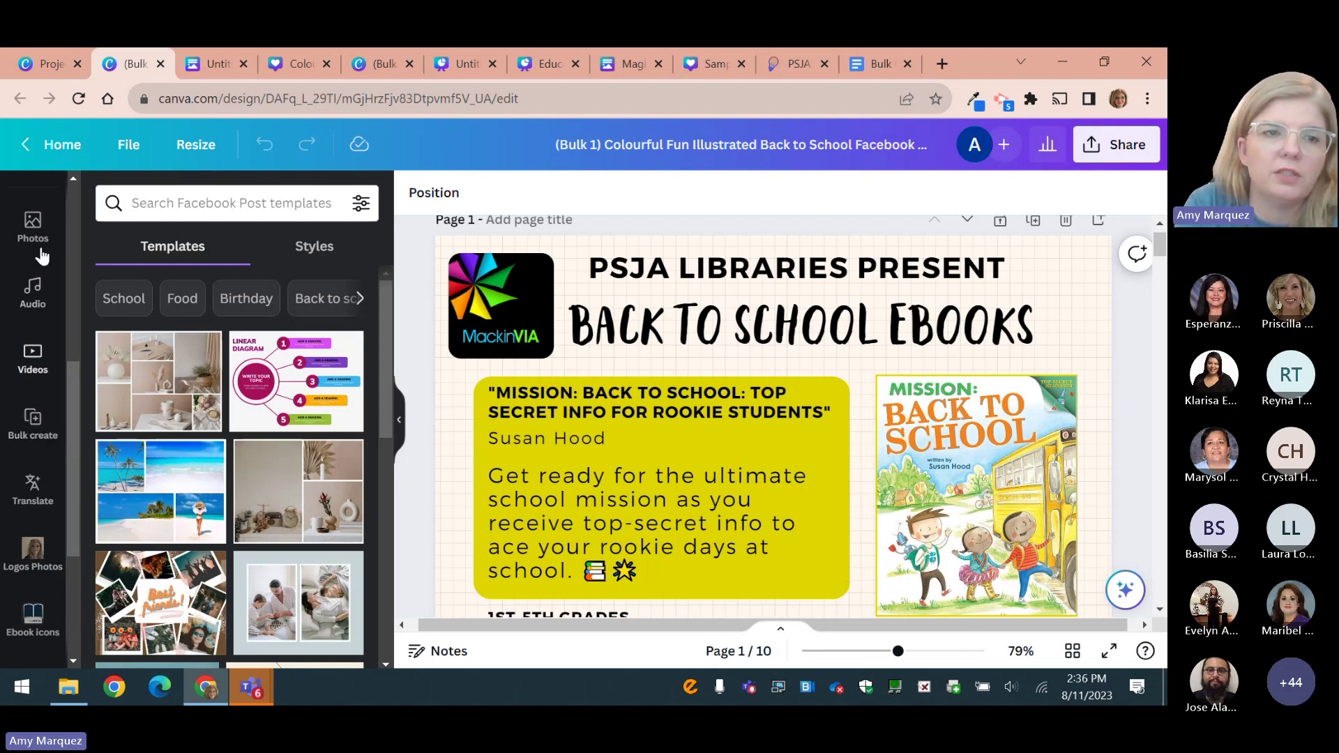
{"action": "left_click", "coordinate": [34, 422]}
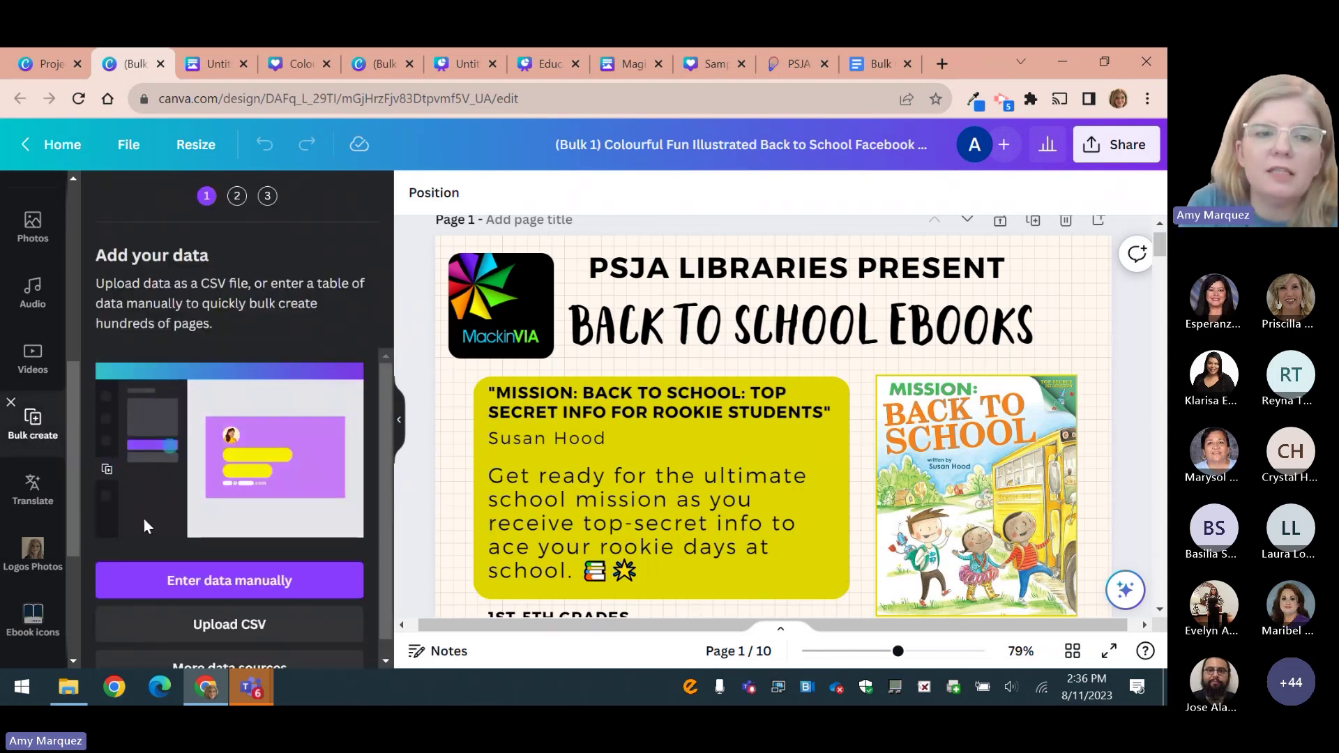
{"action": "left_click", "coordinate": [223, 593]}
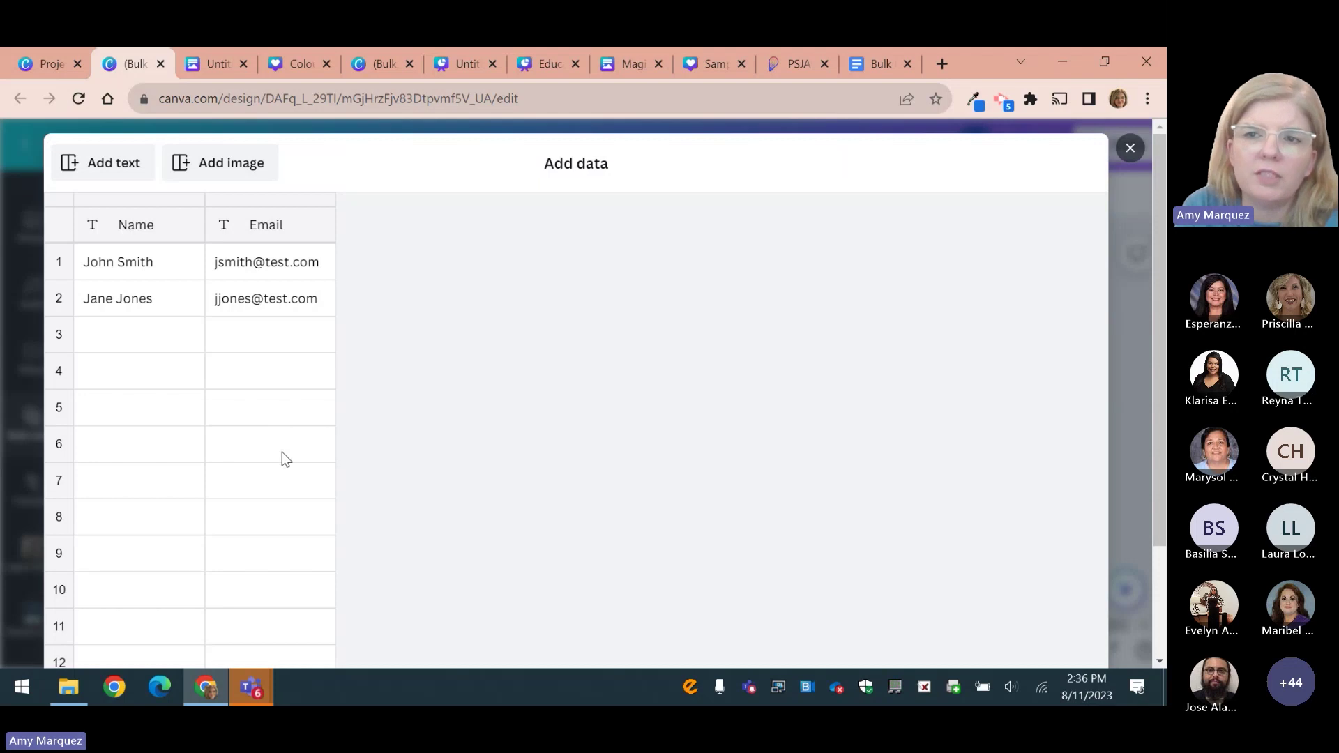
{"action": "left_click", "coordinate": [1130, 148]}
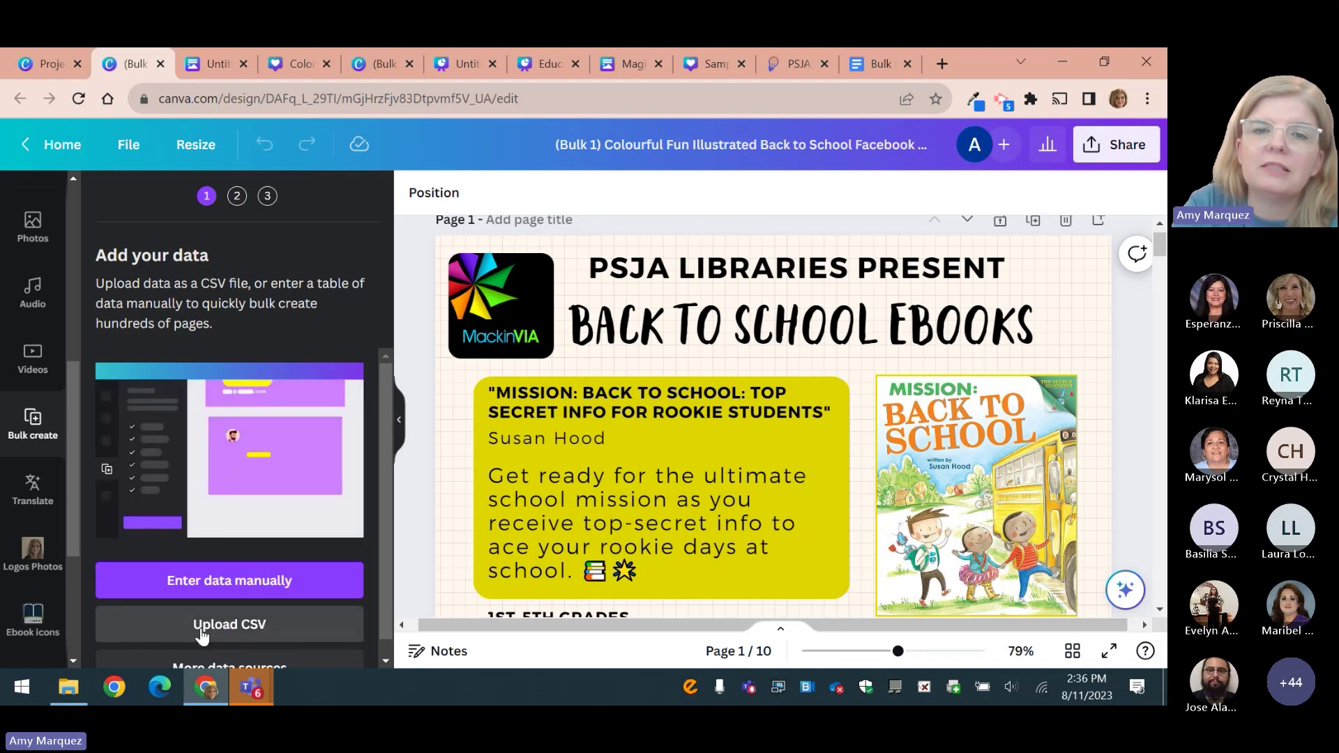
Open the "Colourful Fun Illustrated Back to School Facebook Cover" template from the projects and view it at 56%.
{"action": "left_click", "coordinate": [49, 64]}
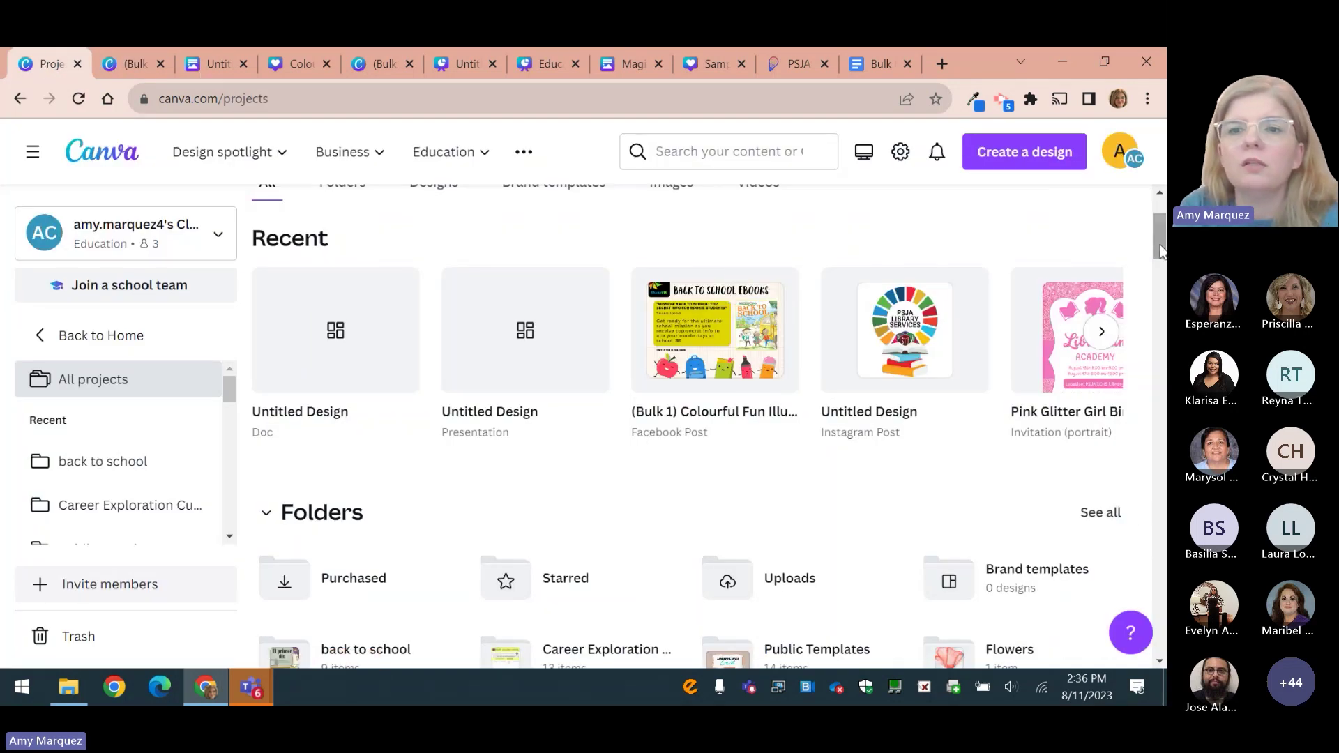
{"action": "left_click_drag", "start_coordinate": [1161, 251], "coordinate": [1162, 349]}
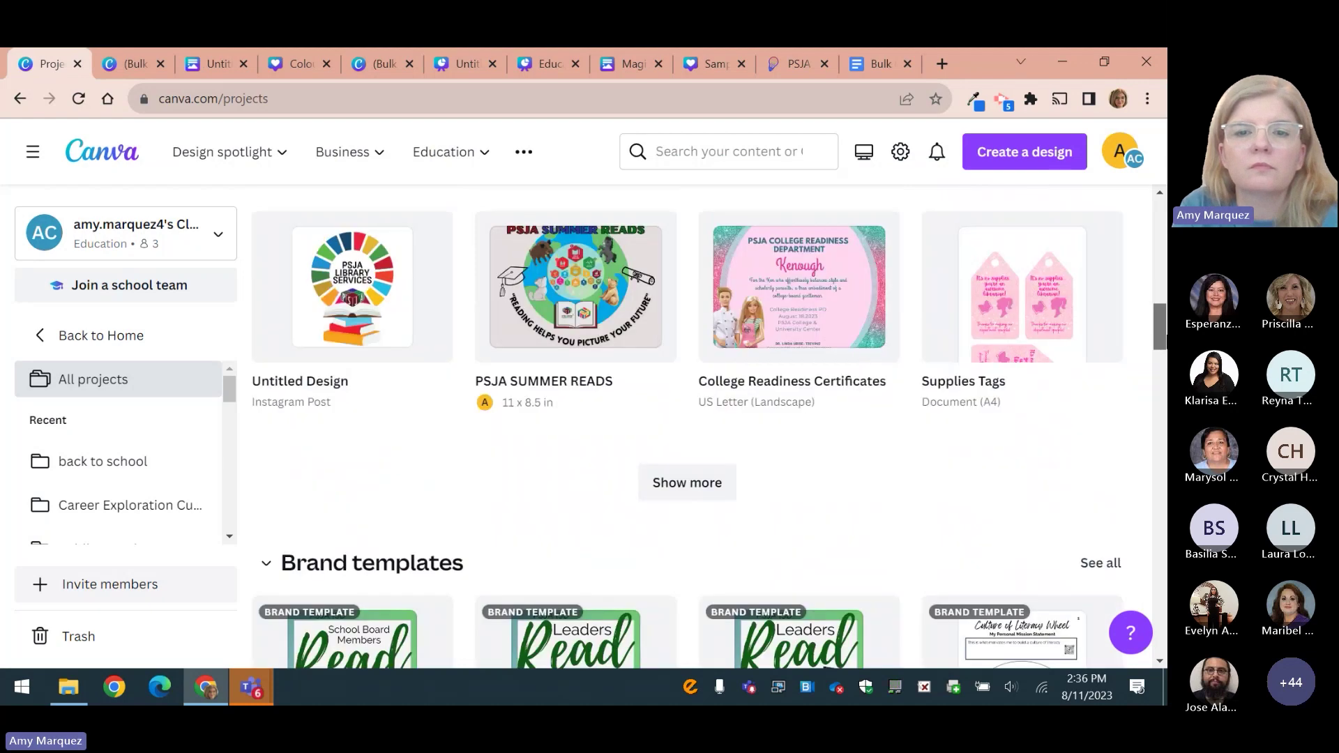
{"action": "left_click", "coordinate": [688, 492]}
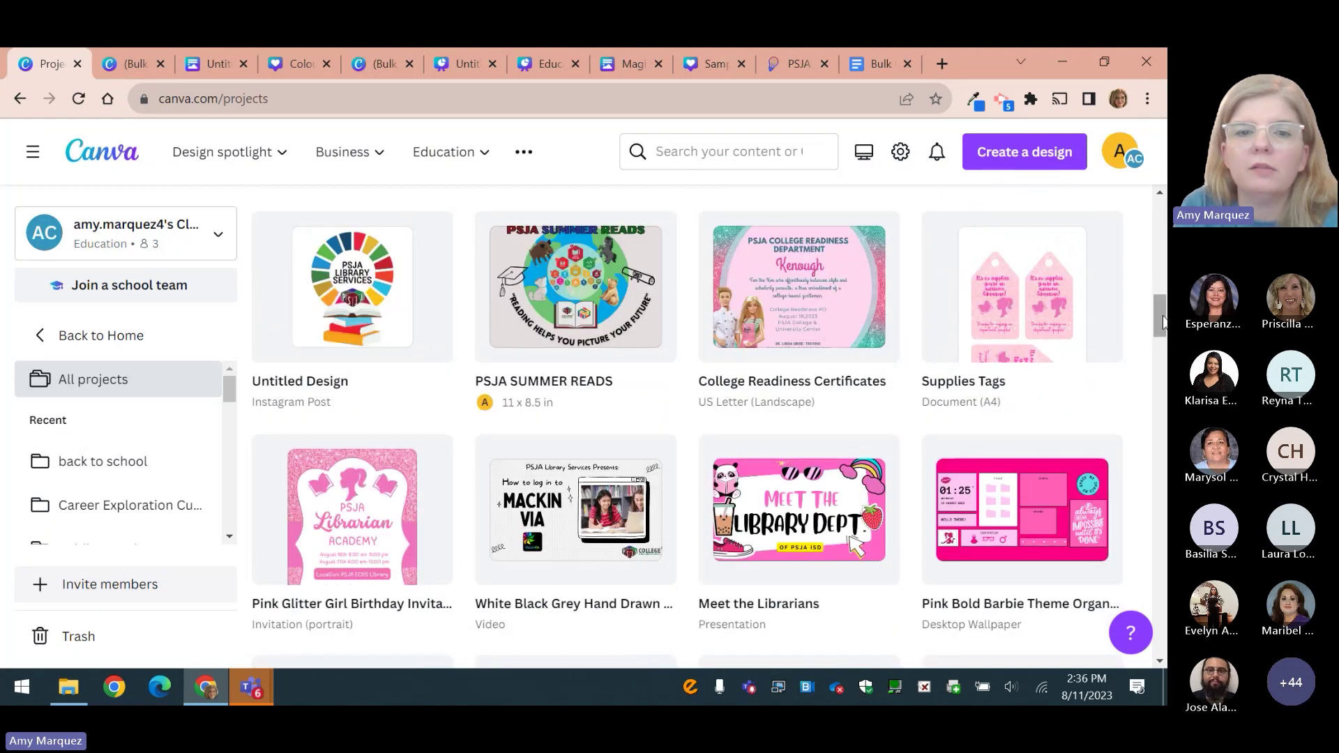
{"action": "left_click_drag", "start_coordinate": [1163, 322], "coordinate": [1163, 349]}
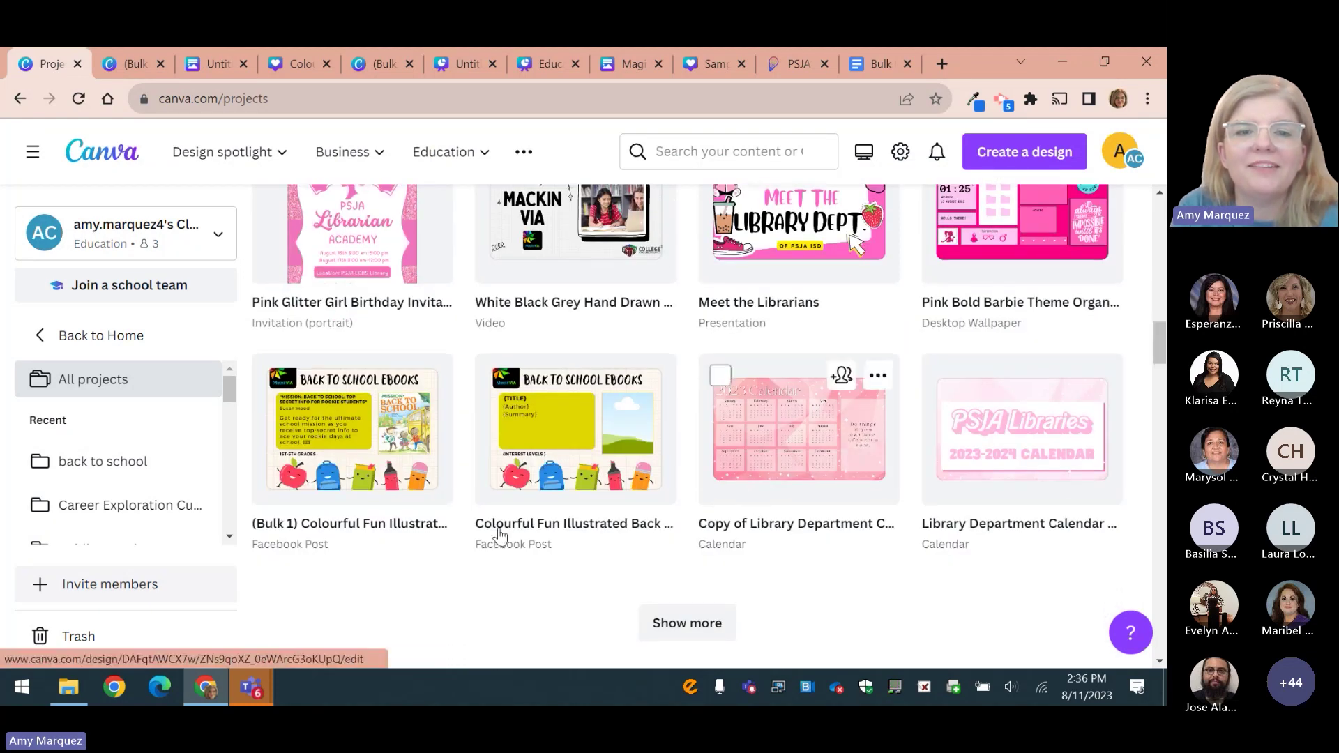
{"action": "left_click", "coordinate": [567, 457]}
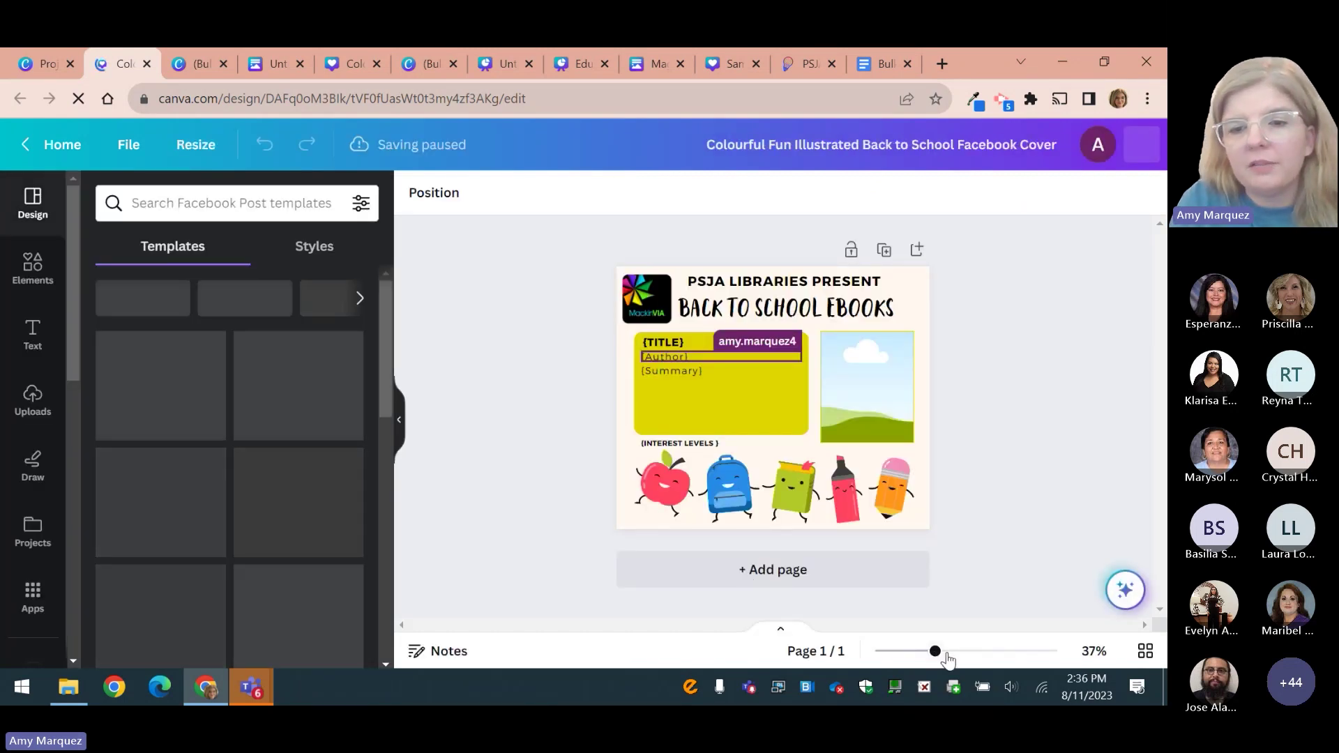
{"action": "left_click", "coordinate": [953, 652]}
{"action": "left_click_drag", "start_coordinate": [954, 656], "coordinate": [956, 655]}
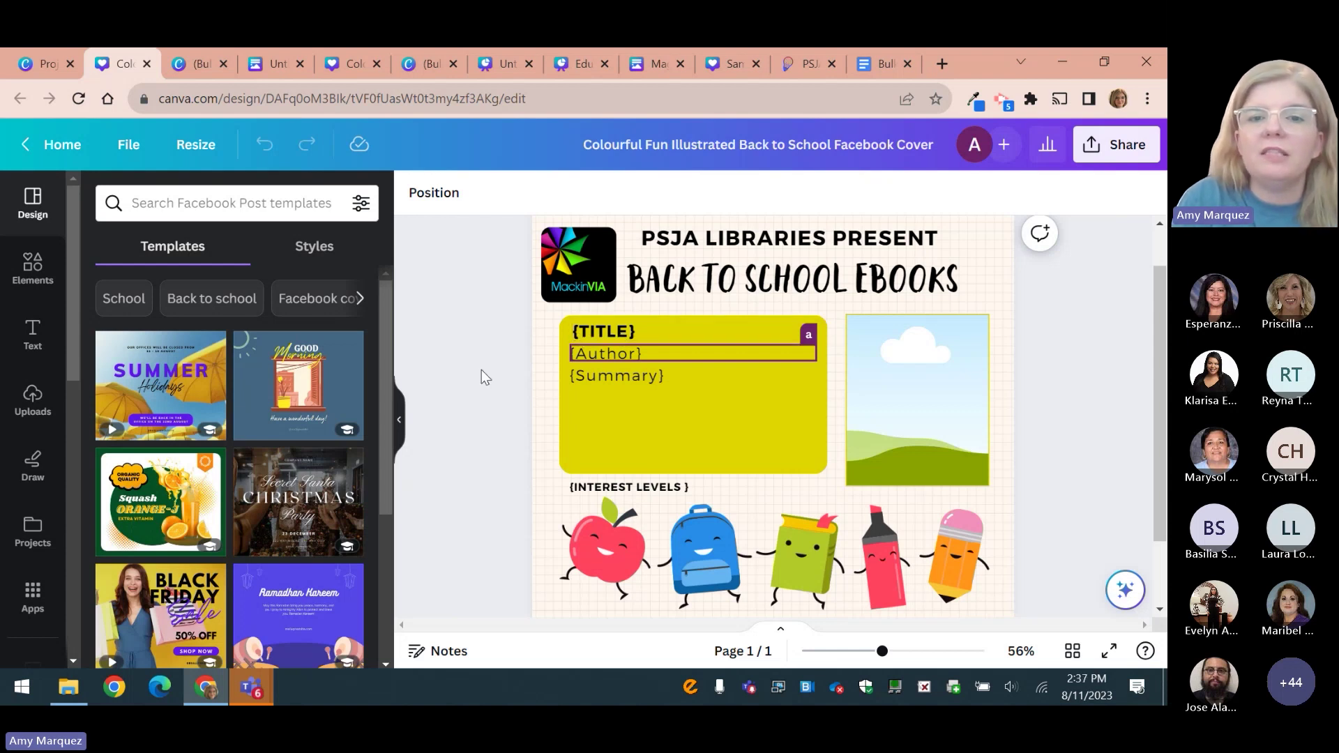
Point out the title, author, summary, interest levels and image placeholders in the template, and return to the (Bulk 1) design.
{"action": "left_click", "coordinate": [602, 336]}
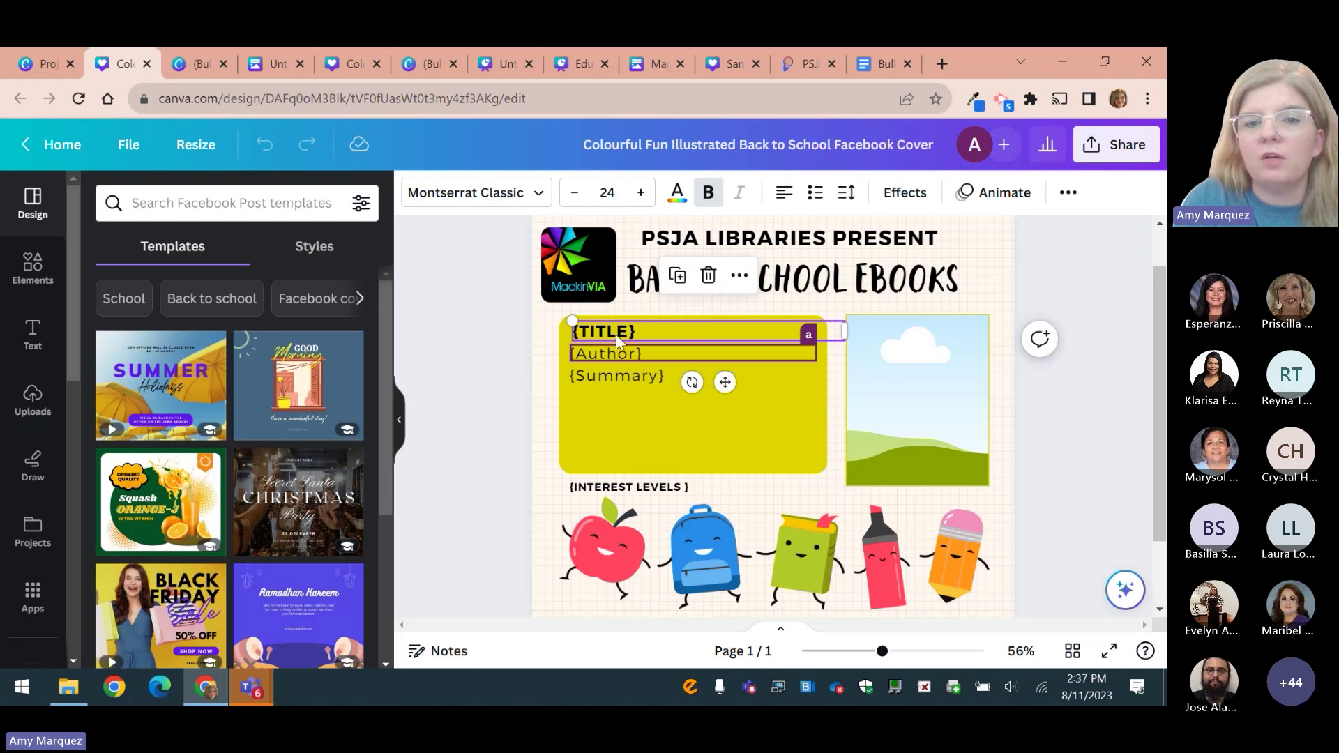
{"action": "left_click", "coordinate": [605, 353]}
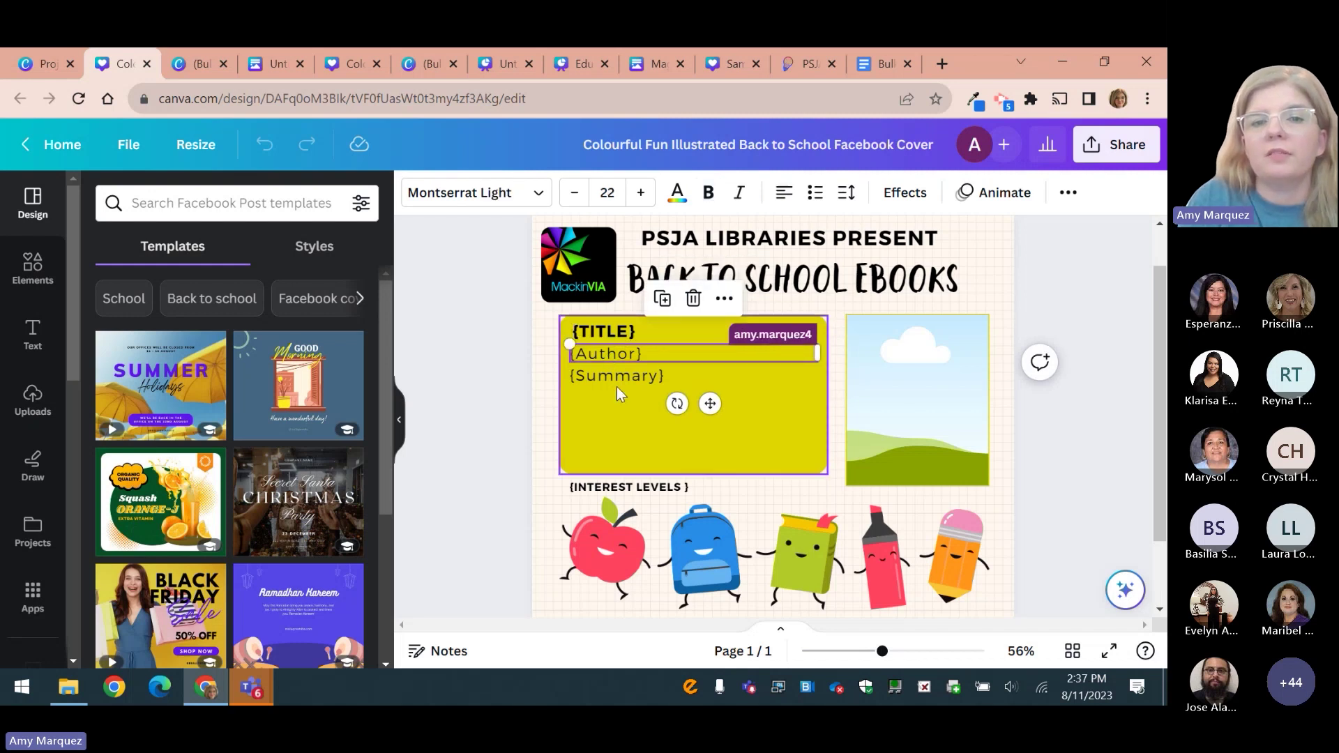
{"action": "left_click", "coordinate": [627, 373]}
{"action": "left_click", "coordinate": [642, 487]}
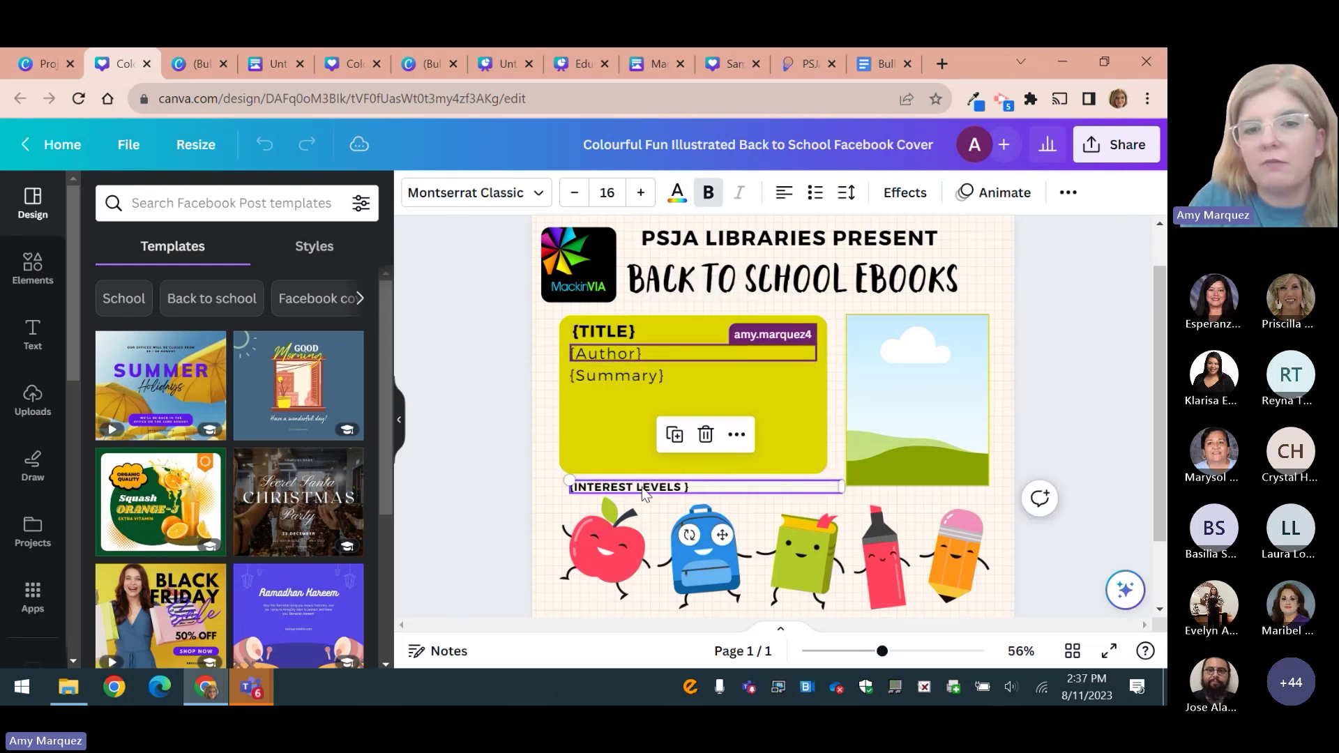
{"action": "left_click", "coordinate": [911, 433]}
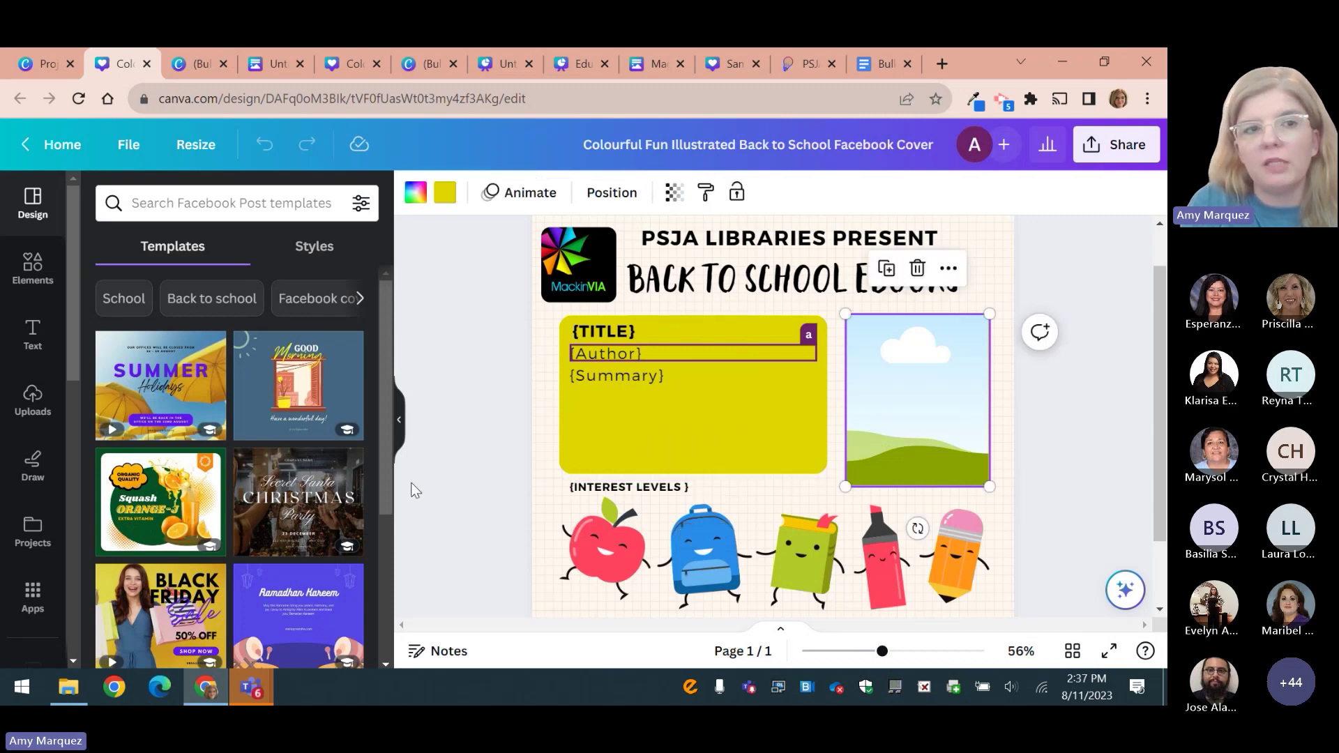
{"action": "left_click", "coordinate": [459, 478]}
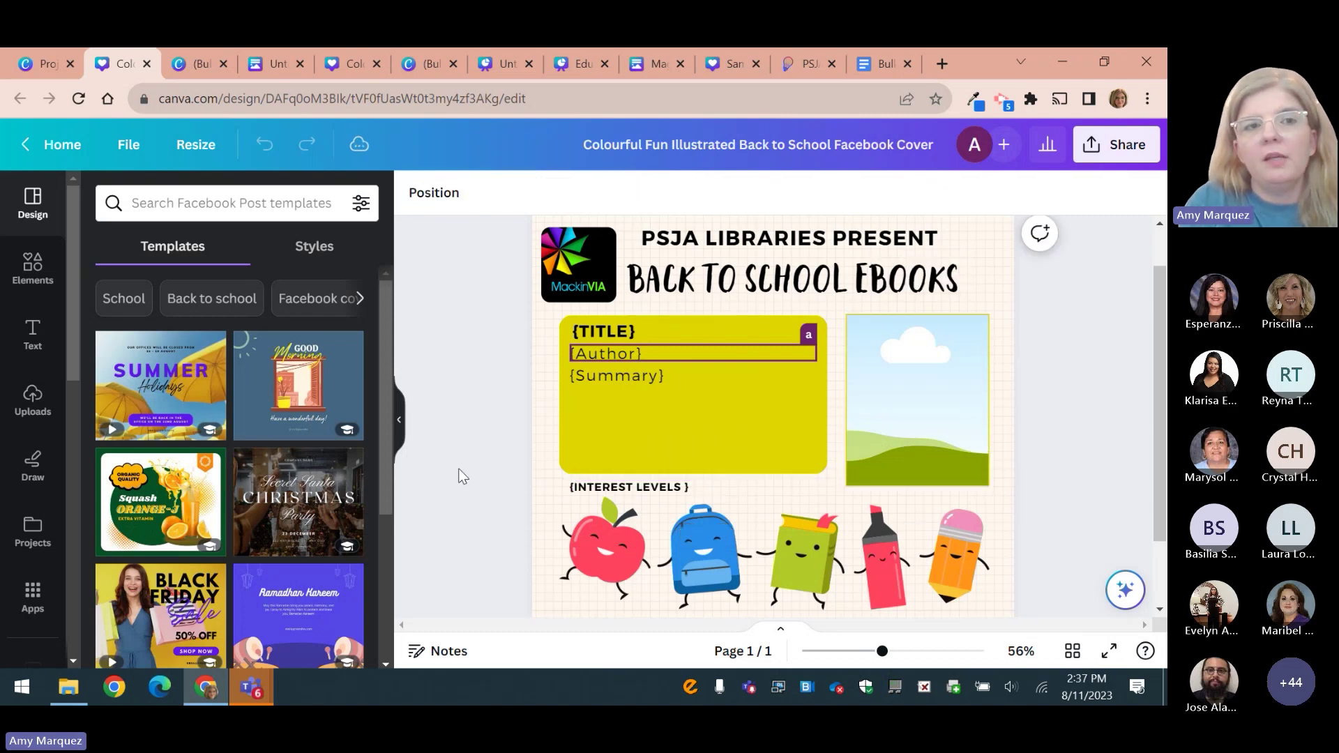
{"action": "left_click", "coordinate": [187, 65]}
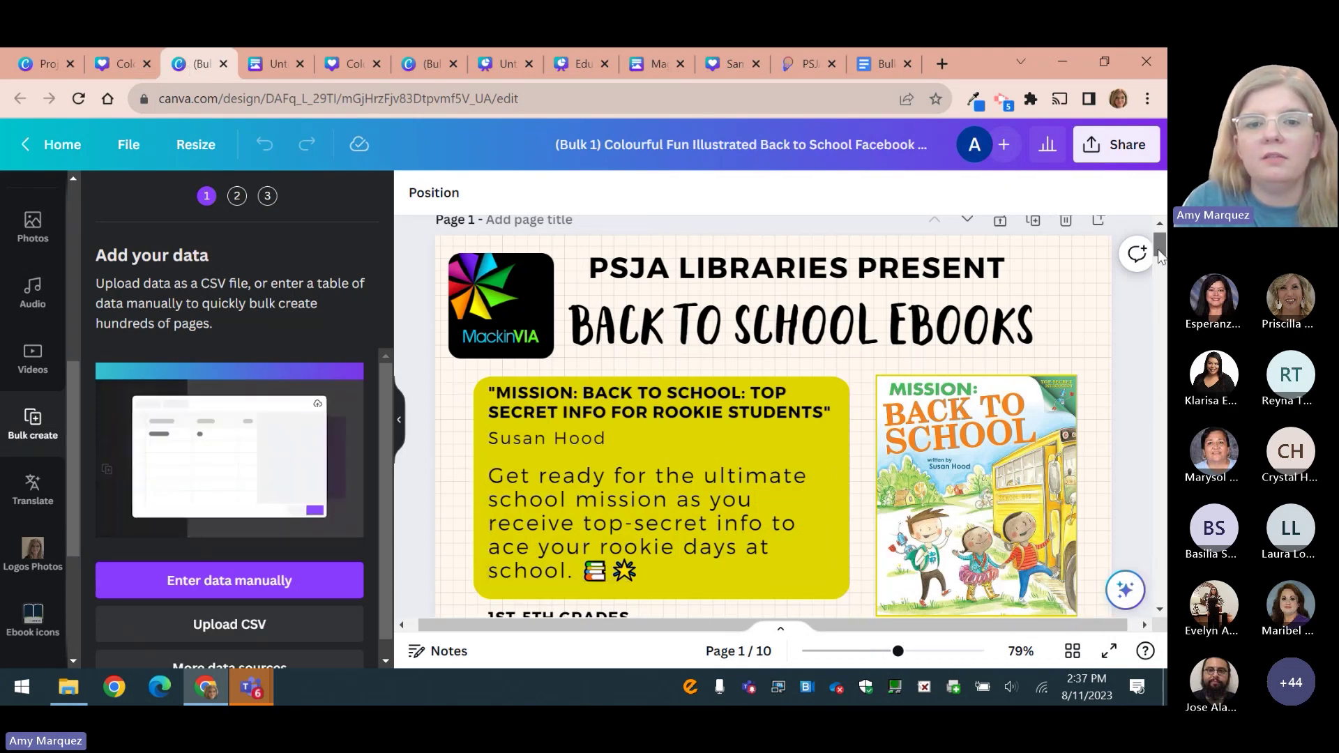
Review pages 1 to 4 of the (Bulk 1) back-to-school eBook posts and display all the pages as a grid.
{"action": "scroll", "coordinate": [1157, 286], "scroll_direction": "down", "scroll_amount": 5}
{"action": "scroll", "coordinate": [1160, 276], "scroll_direction": "down", "scroll_amount": 7}
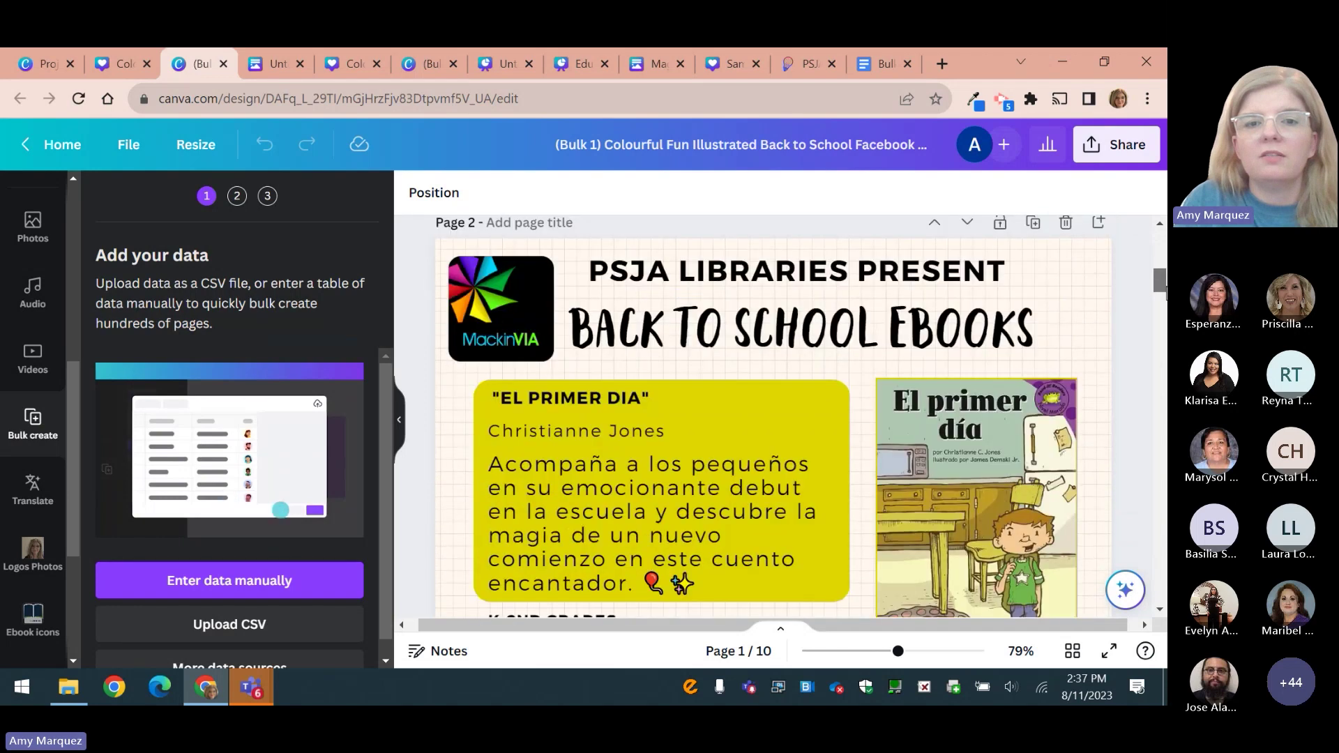
{"action": "scroll", "coordinate": [773, 417], "scroll_direction": "down", "scroll_amount": 6}
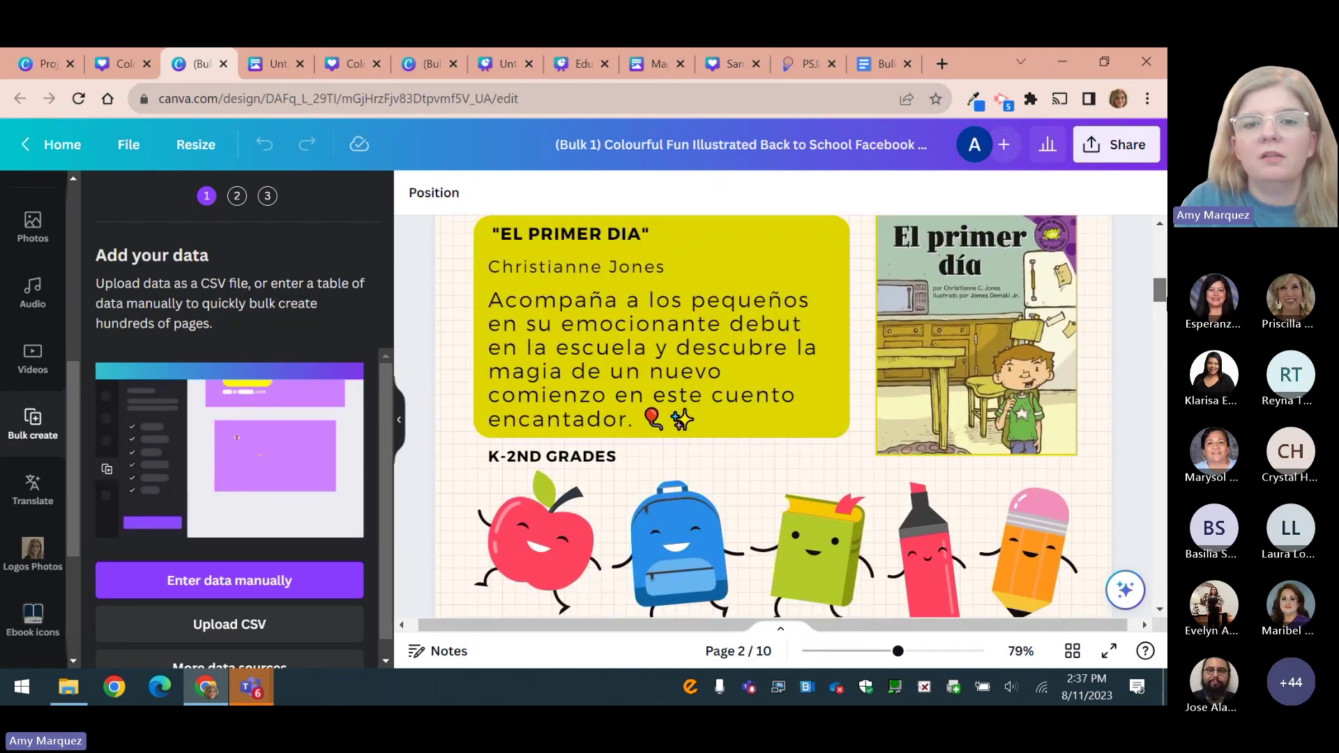
{"action": "scroll", "coordinate": [773, 417], "scroll_direction": "down", "scroll_amount": 1}
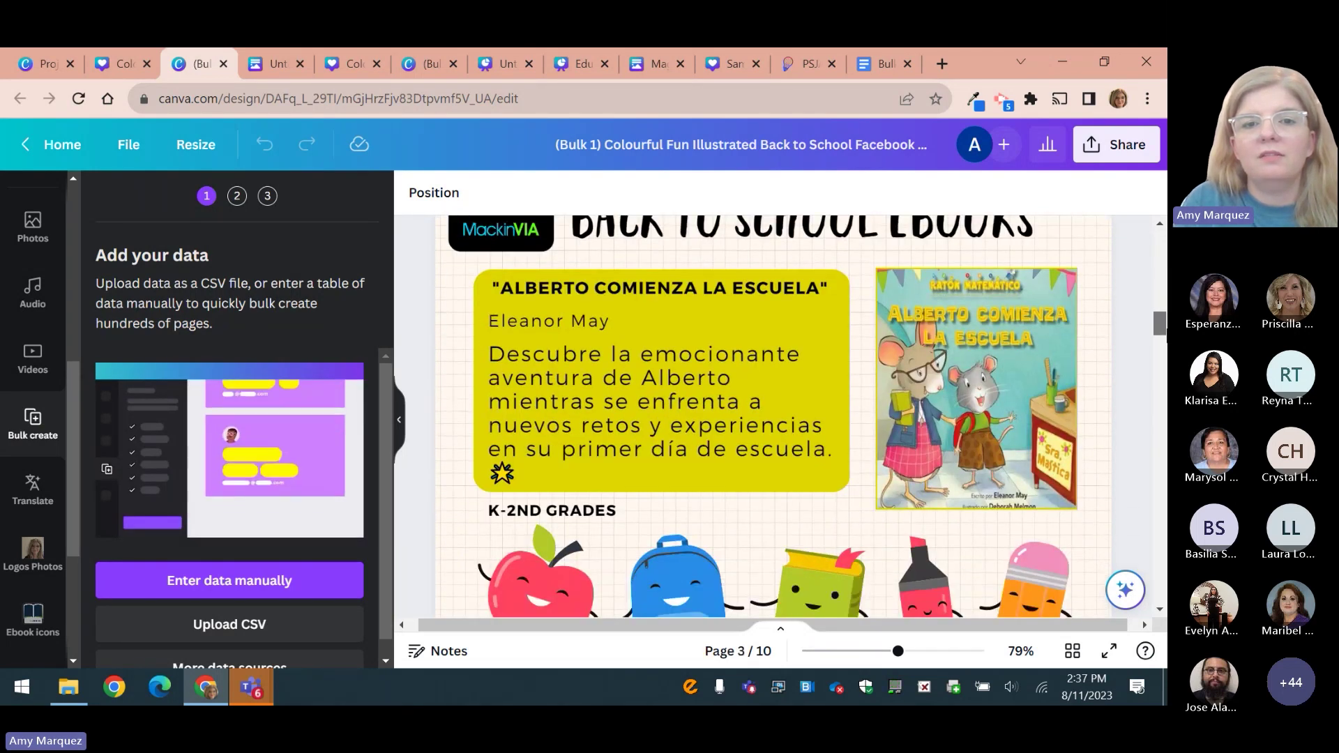
{"action": "scroll", "coordinate": [773, 418], "scroll_direction": "down", "scroll_amount": 10}
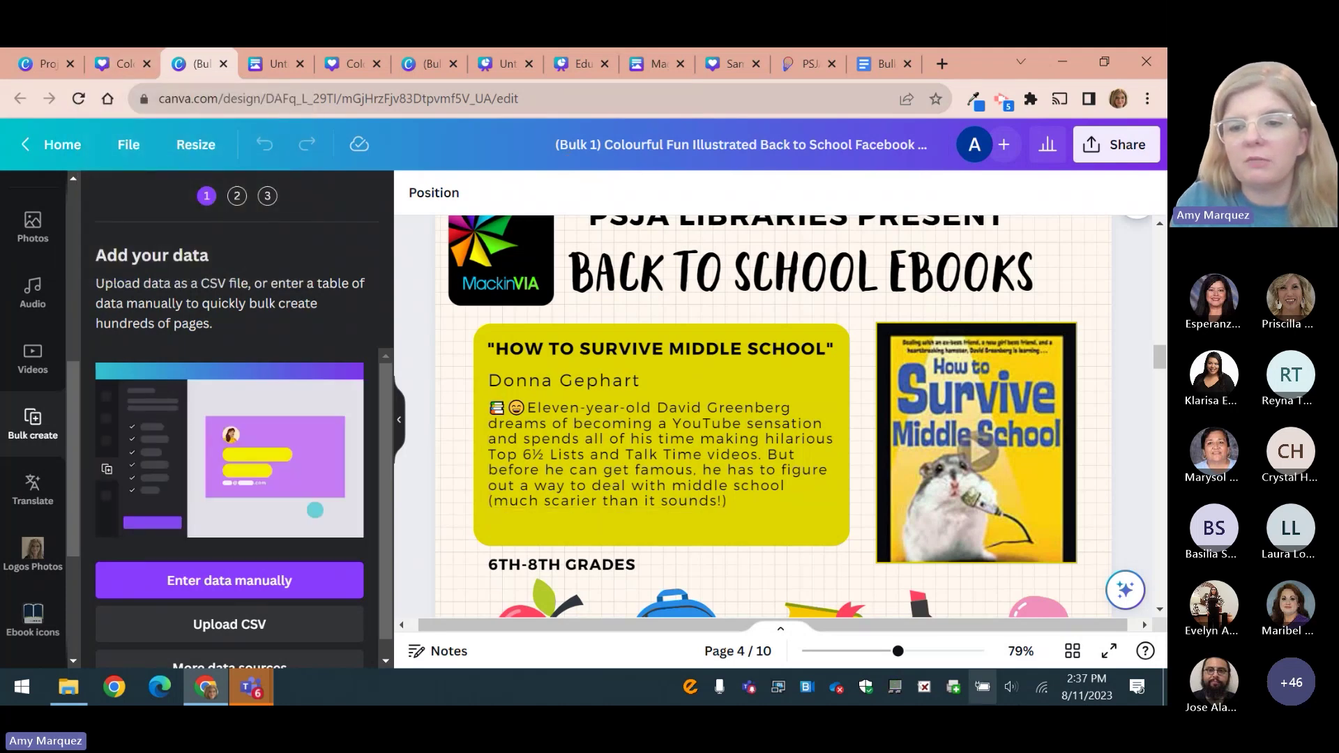
{"action": "left_click", "coordinate": [399, 419]}
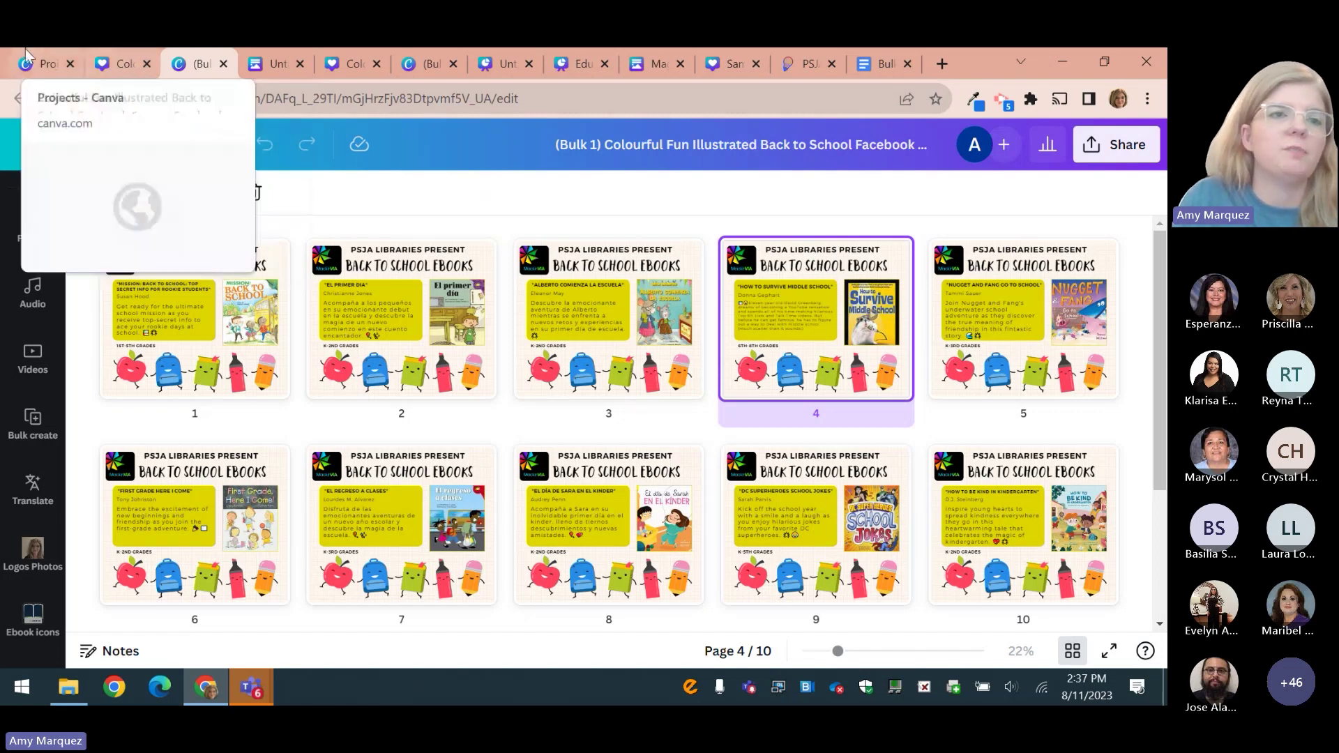
Return to the Canva projects, load more designs and open the "(Bulk 1) Tips for developing a love of reading" YouTube thumbnail.
{"action": "left_click", "coordinate": [33, 70]}
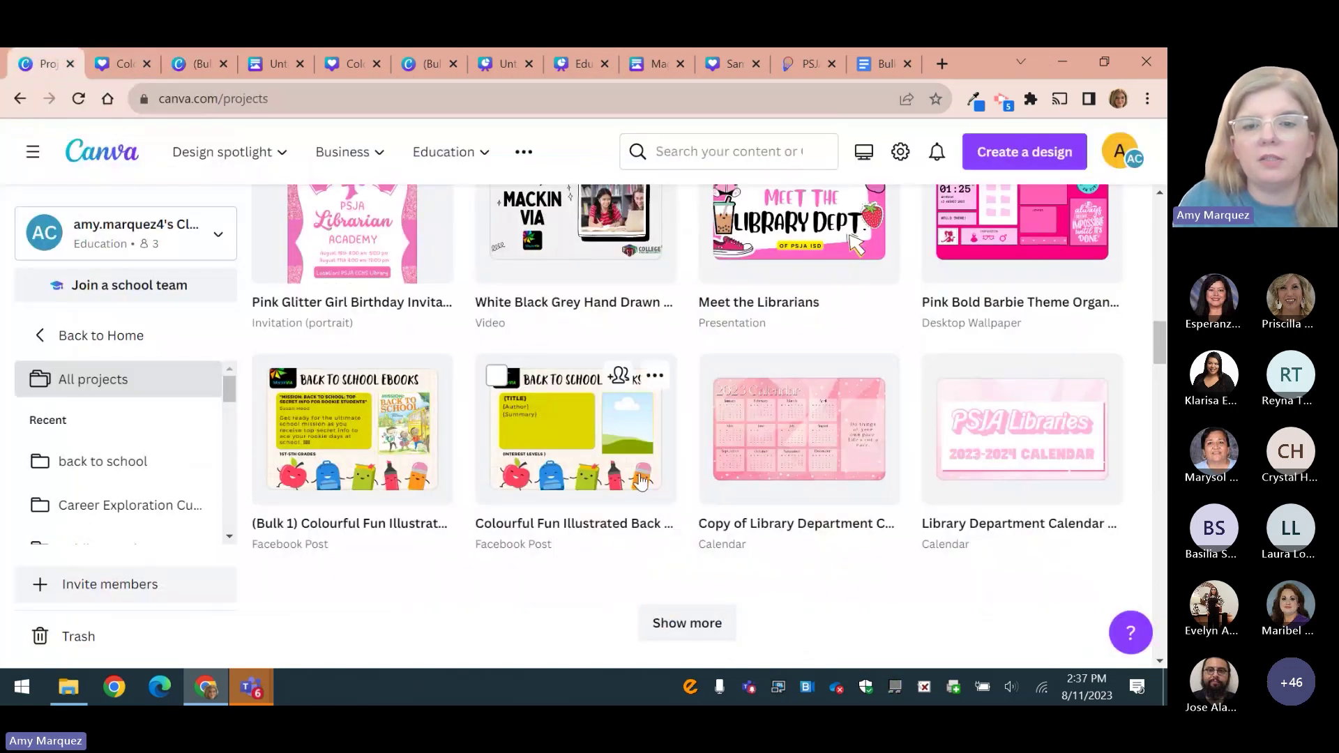
{"action": "left_click", "coordinate": [698, 636]}
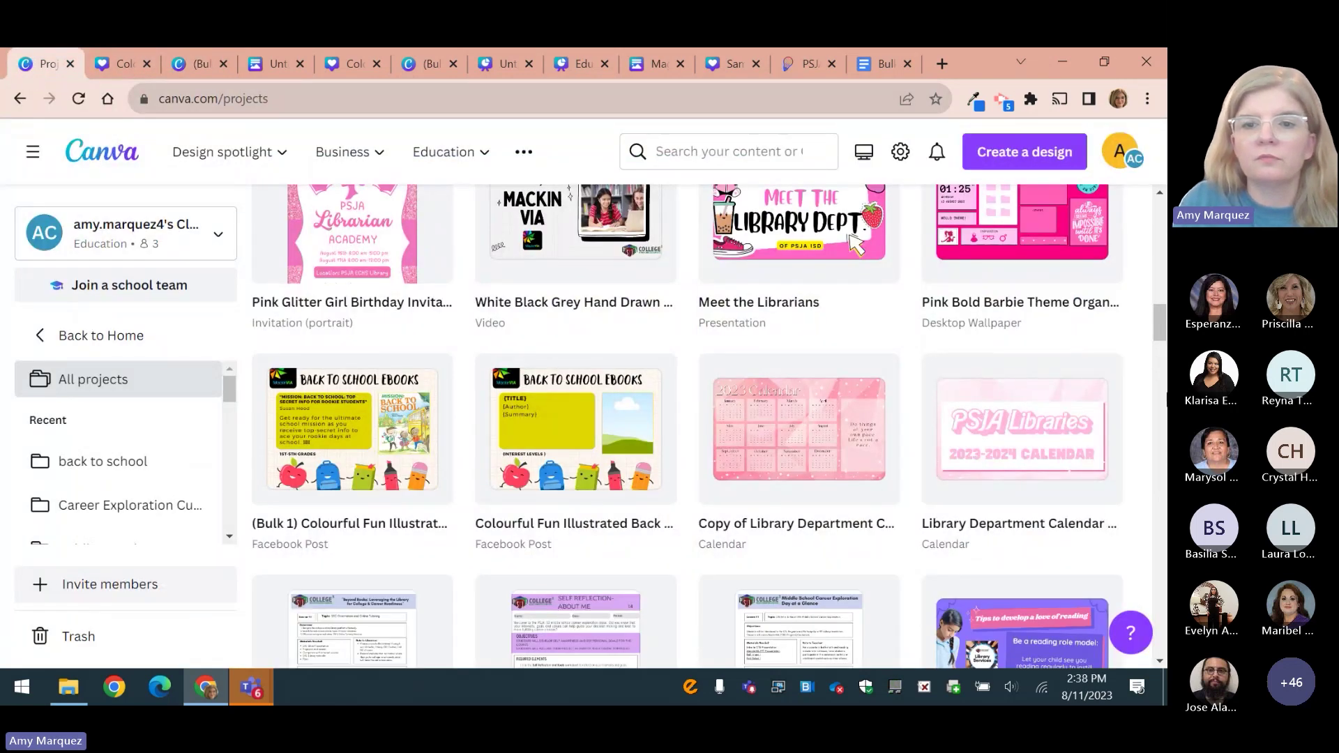
{"action": "scroll", "coordinate": [1161, 361], "scroll_direction": "down", "scroll_amount": 3}
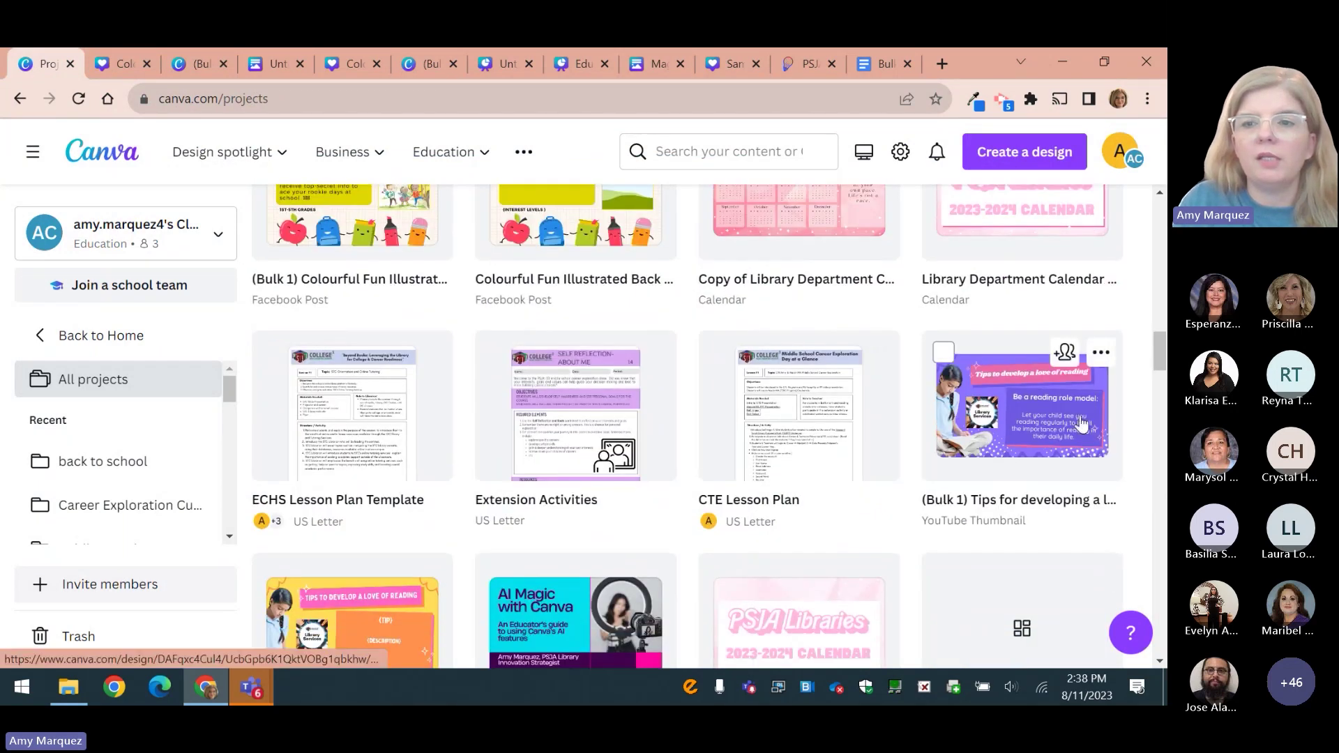
{"action": "scroll", "coordinate": [1158, 364], "scroll_direction": "down", "scroll_amount": 2}
{"action": "scroll", "coordinate": [1158, 380], "scroll_direction": "down", "scroll_amount": 1}
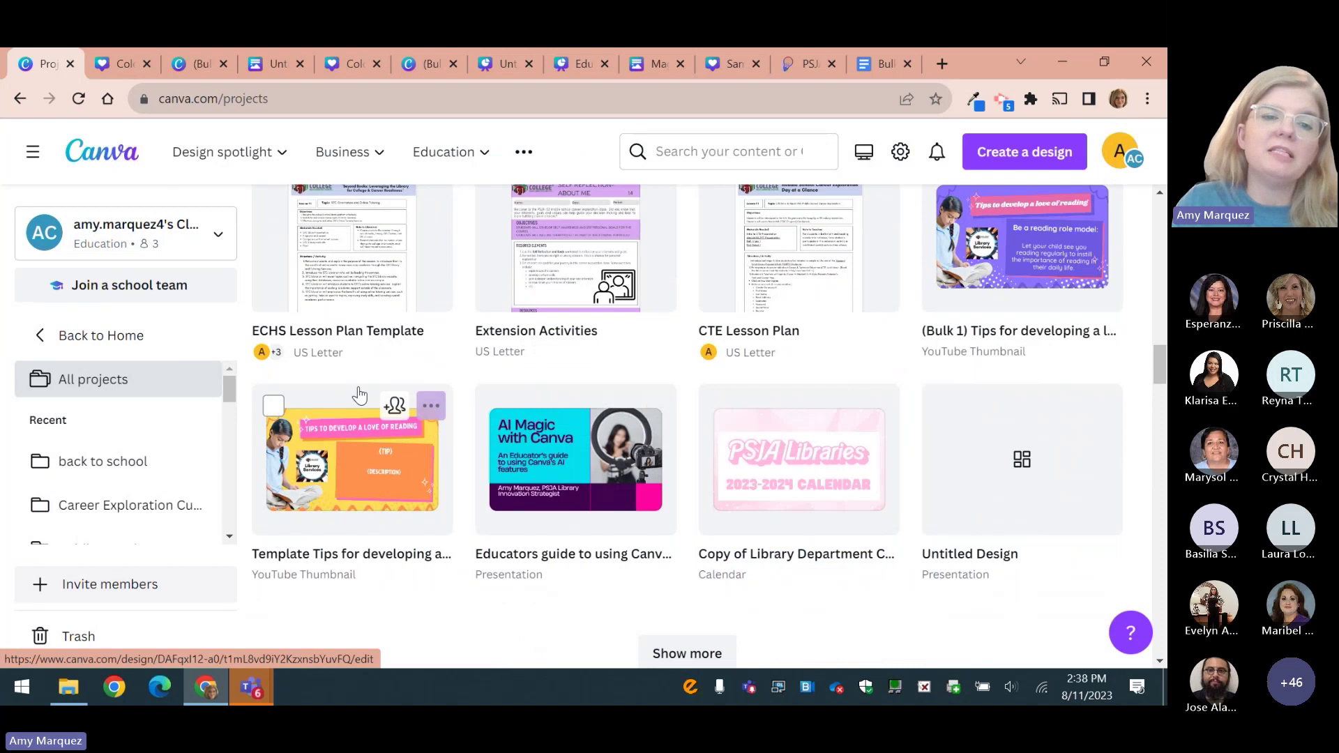
{"action": "left_click", "coordinate": [1061, 250]}
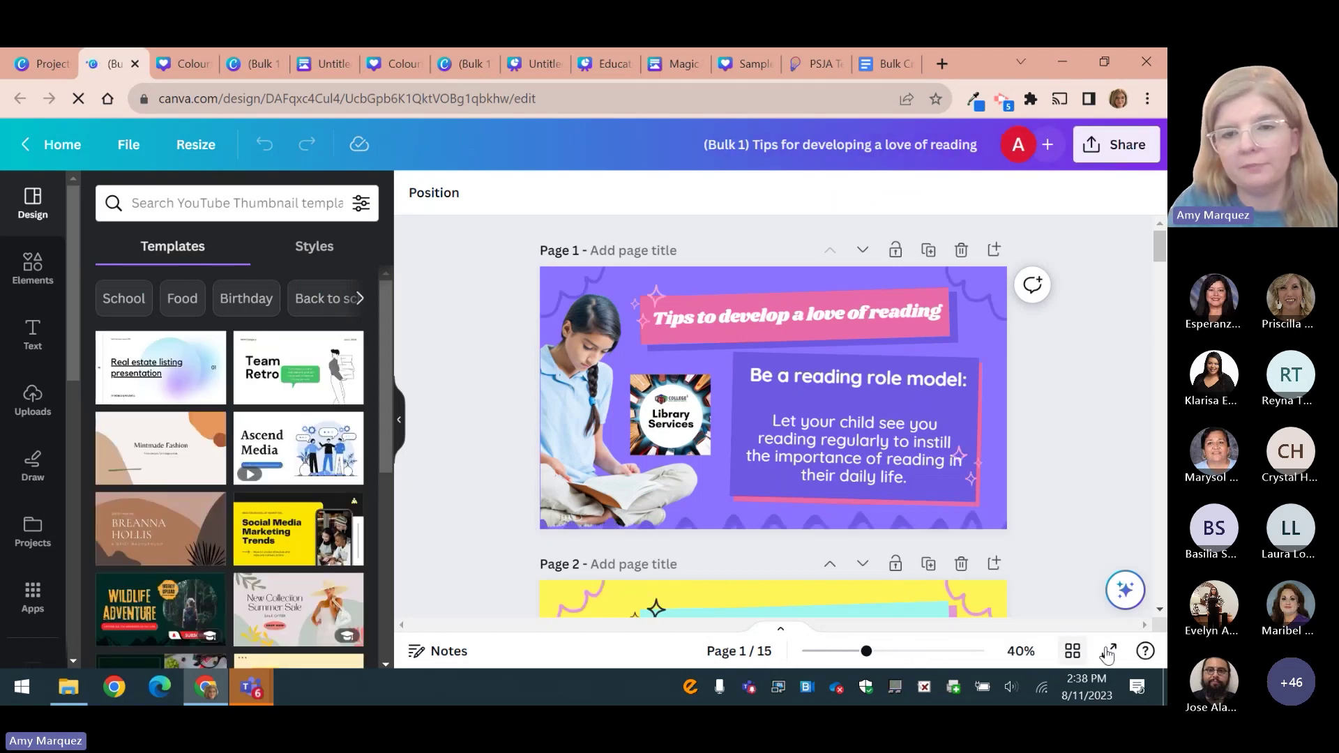
Reopen Chrome, restore the previous tabs and display the reading tips design's pages as a grid.
{"action": "left_click", "coordinate": [1109, 651]}
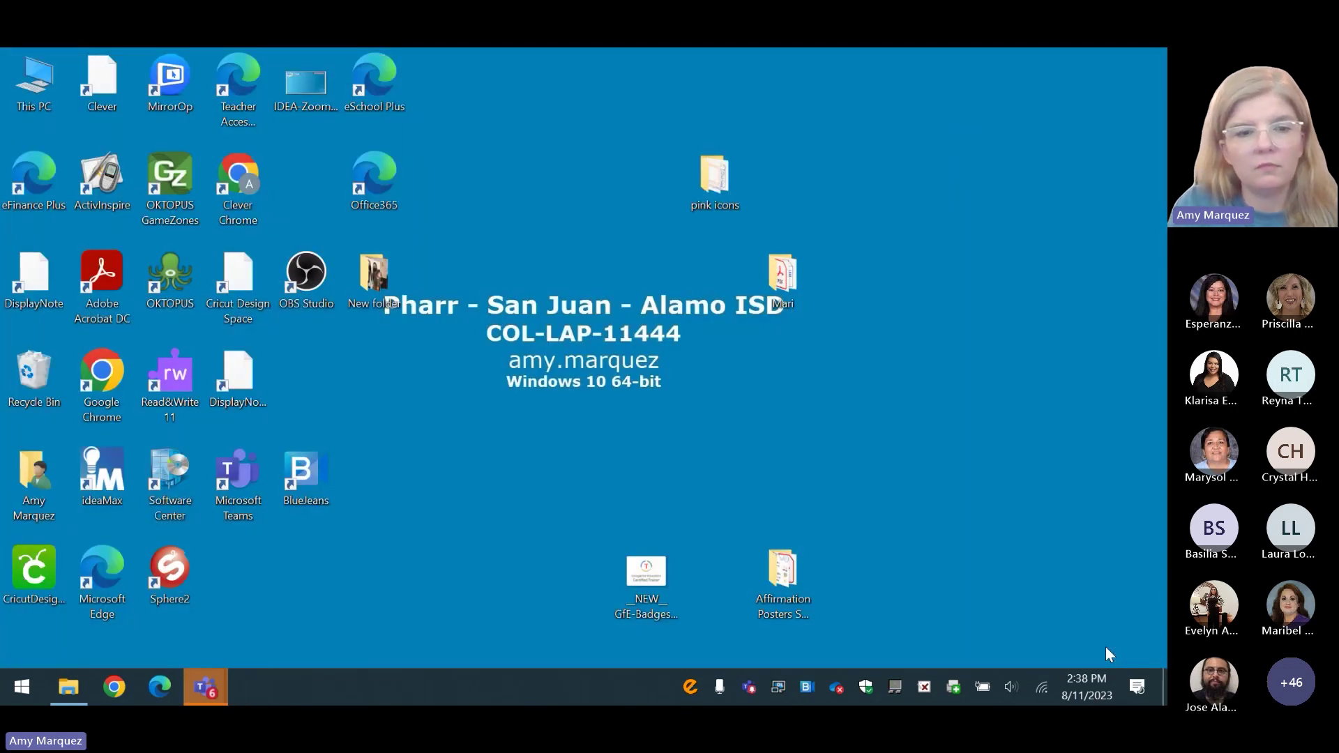
{"action": "left_click", "coordinate": [112, 689]}
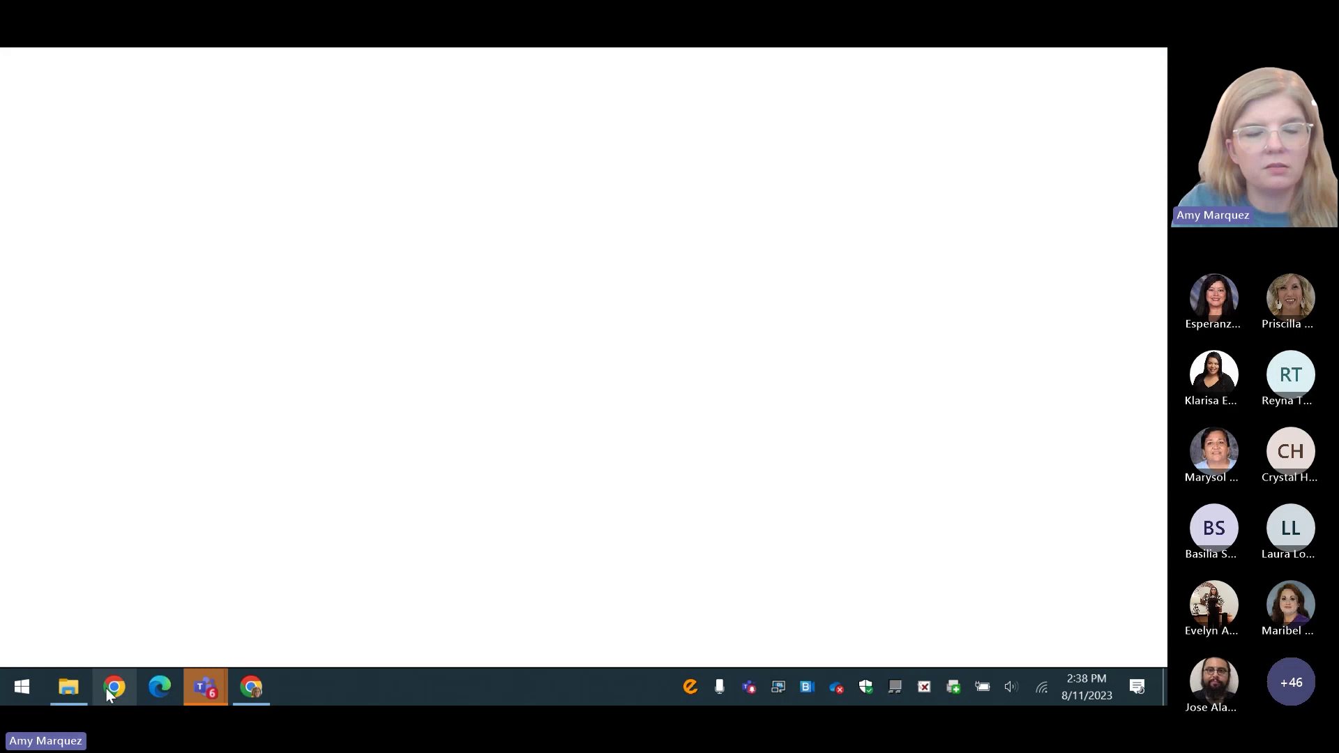
{"action": "left_click", "coordinate": [1042, 198]}
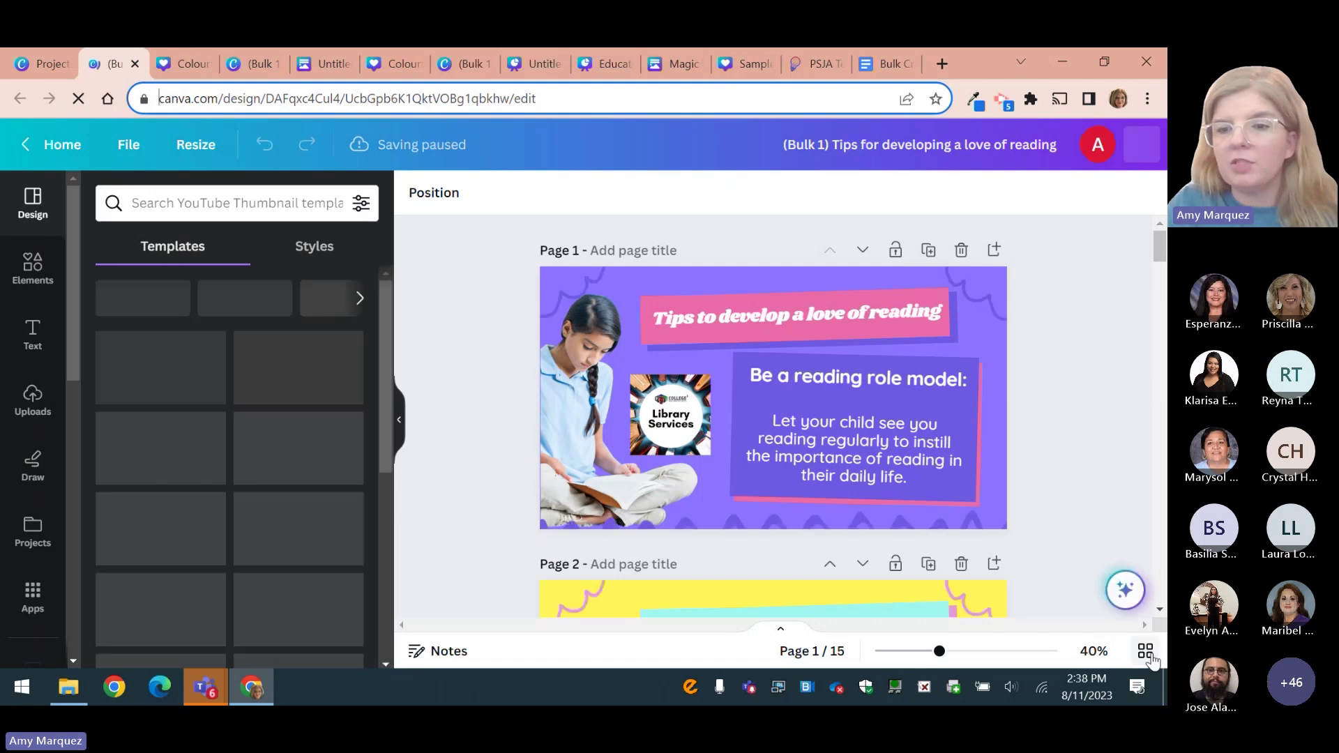
{"action": "left_click", "coordinate": [1147, 655]}
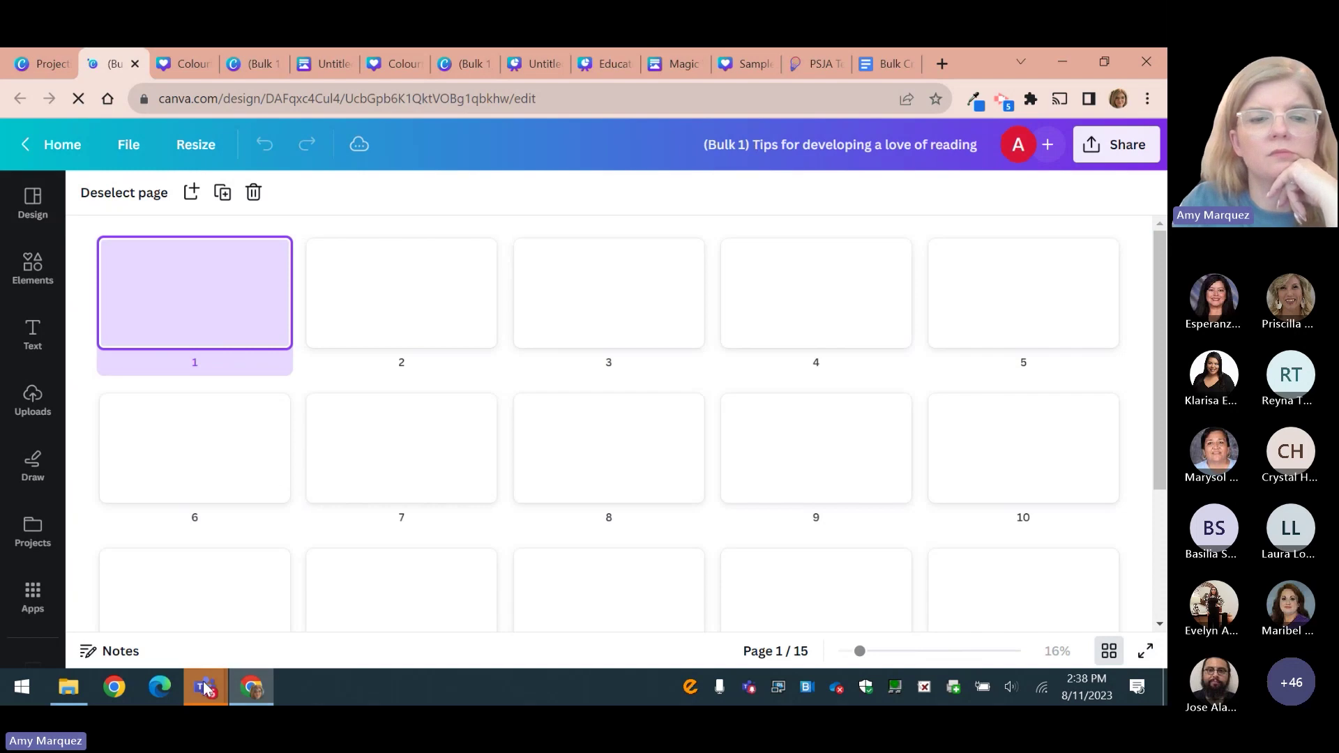
Switch to the Teams meeting, admit the guest waiting in the lobby and return to the Canva design.
{"action": "mouse_move", "coordinate": [204, 689]}
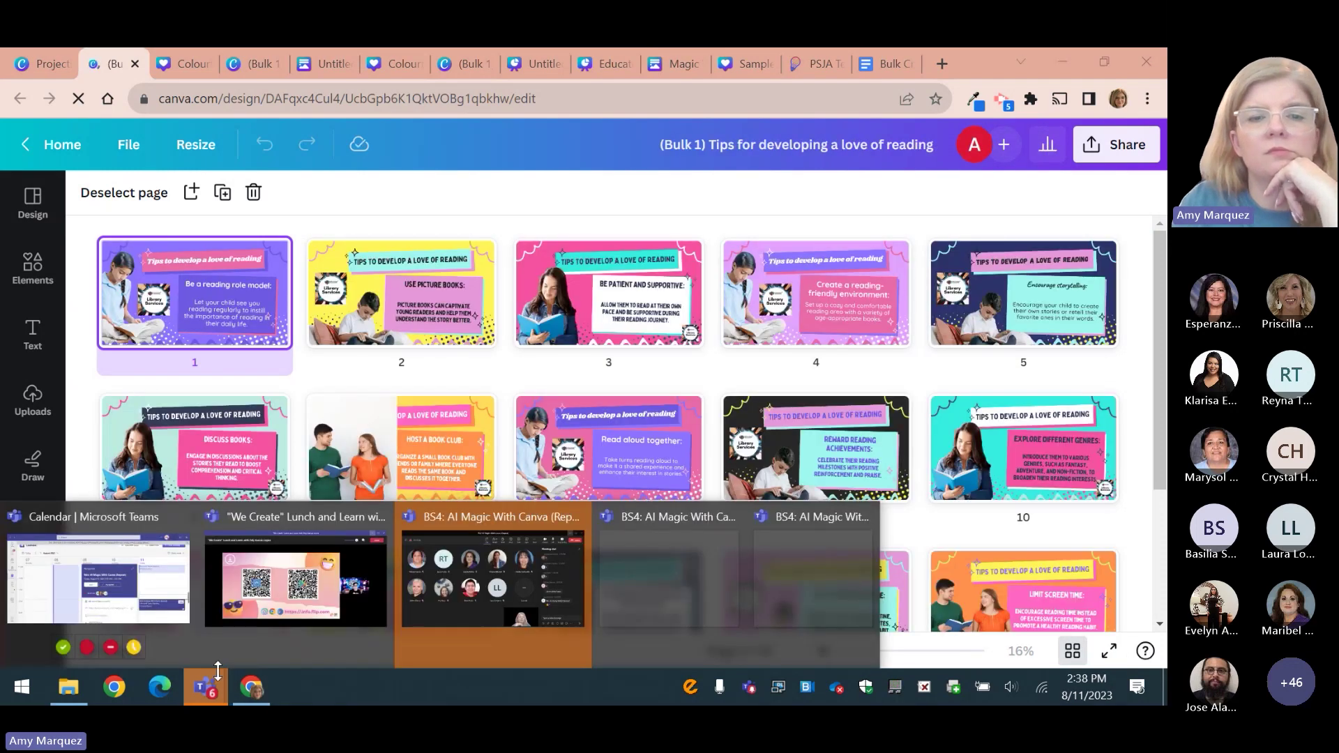
{"action": "left_click", "coordinate": [500, 596]}
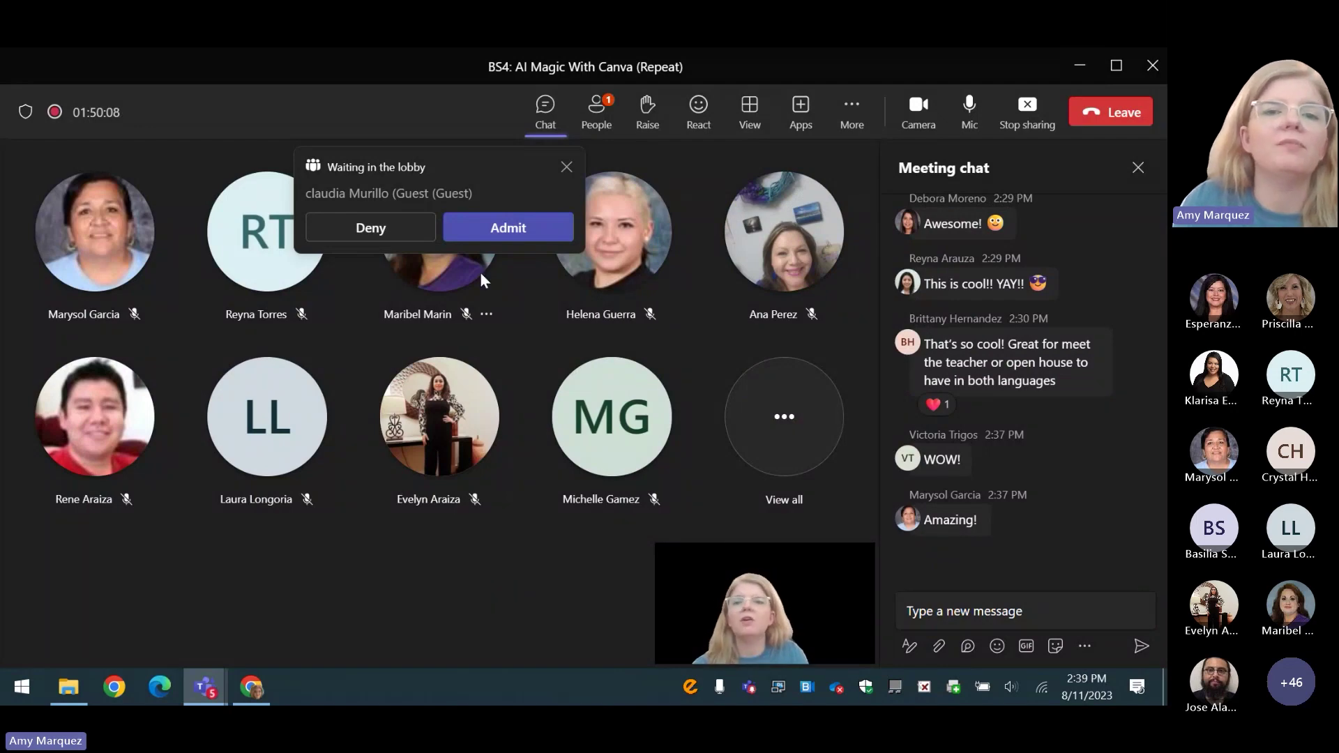
{"action": "left_click", "coordinate": [537, 226]}
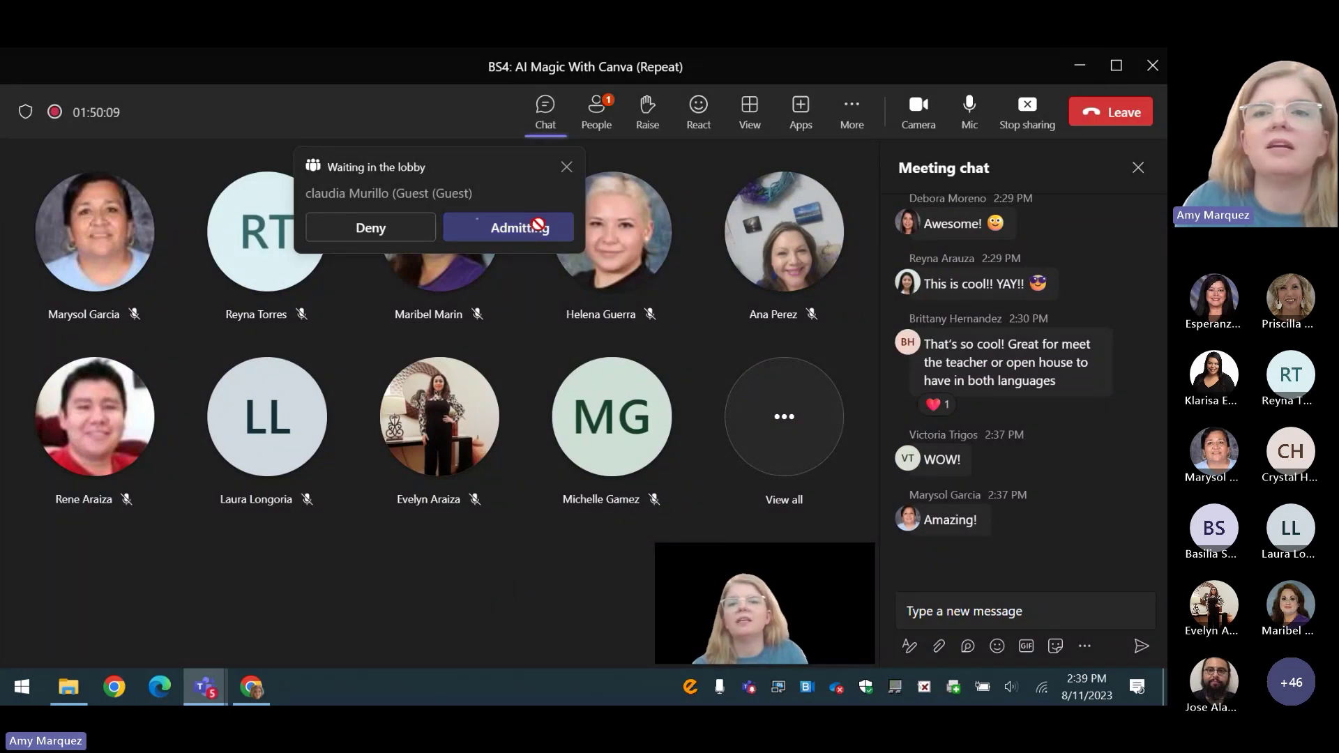
{"action": "left_click", "coordinate": [1077, 65]}
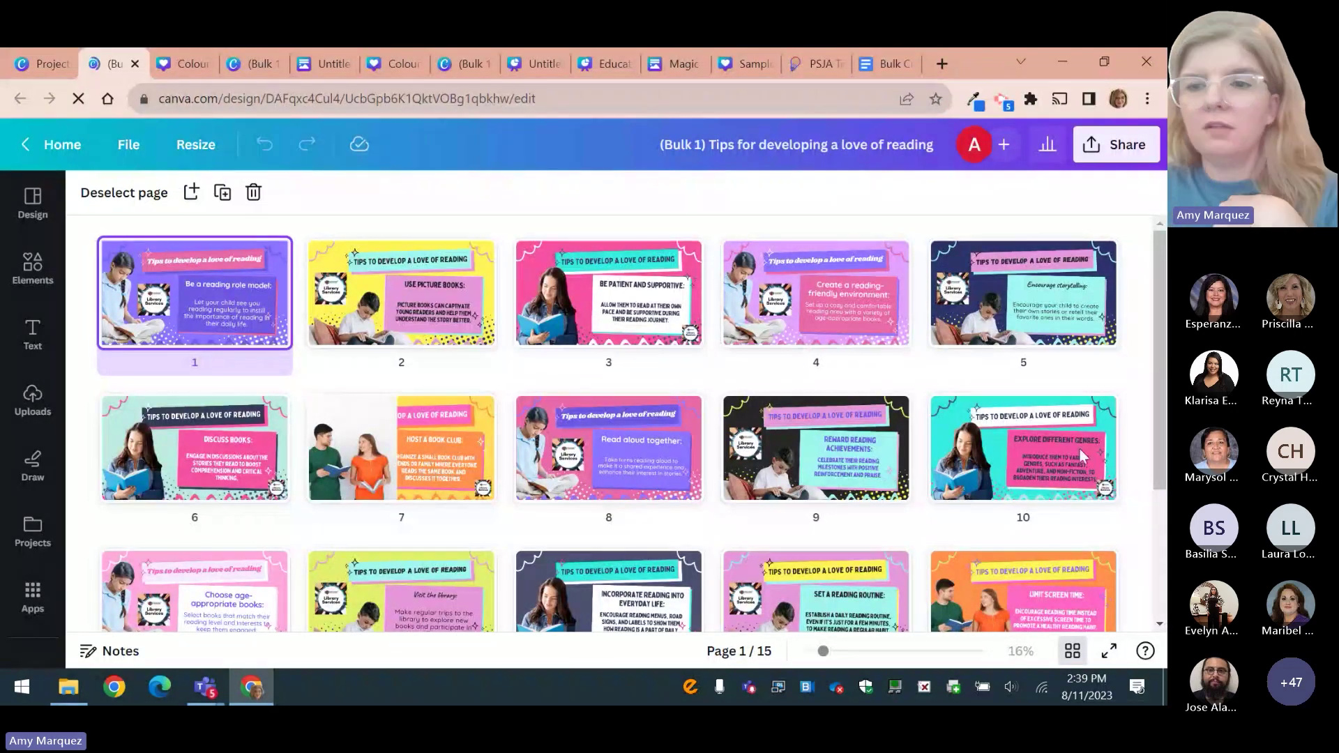
Look over the reading tips pages in the grid, and open page 1 enlarged to 51%.
{"action": "mouse_move", "coordinate": [1086, 438]}
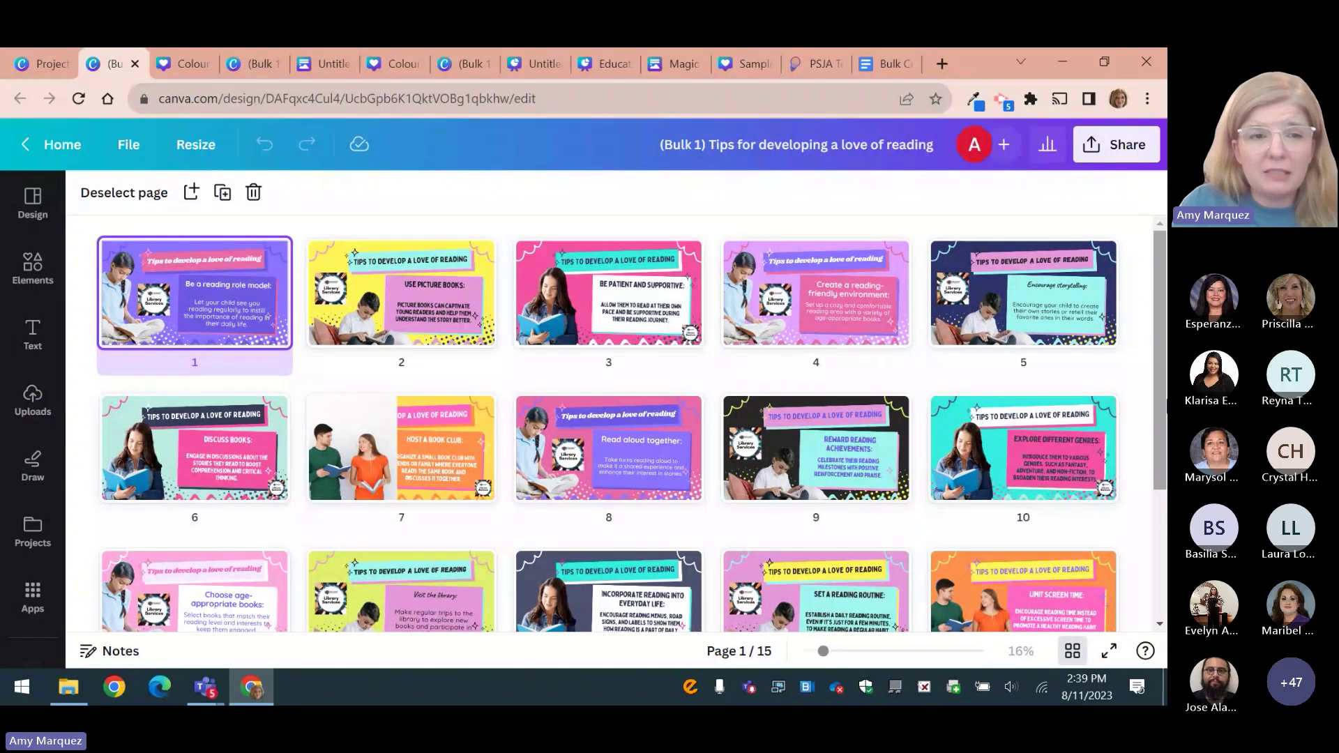
{"action": "mouse_move", "coordinate": [189, 279]}
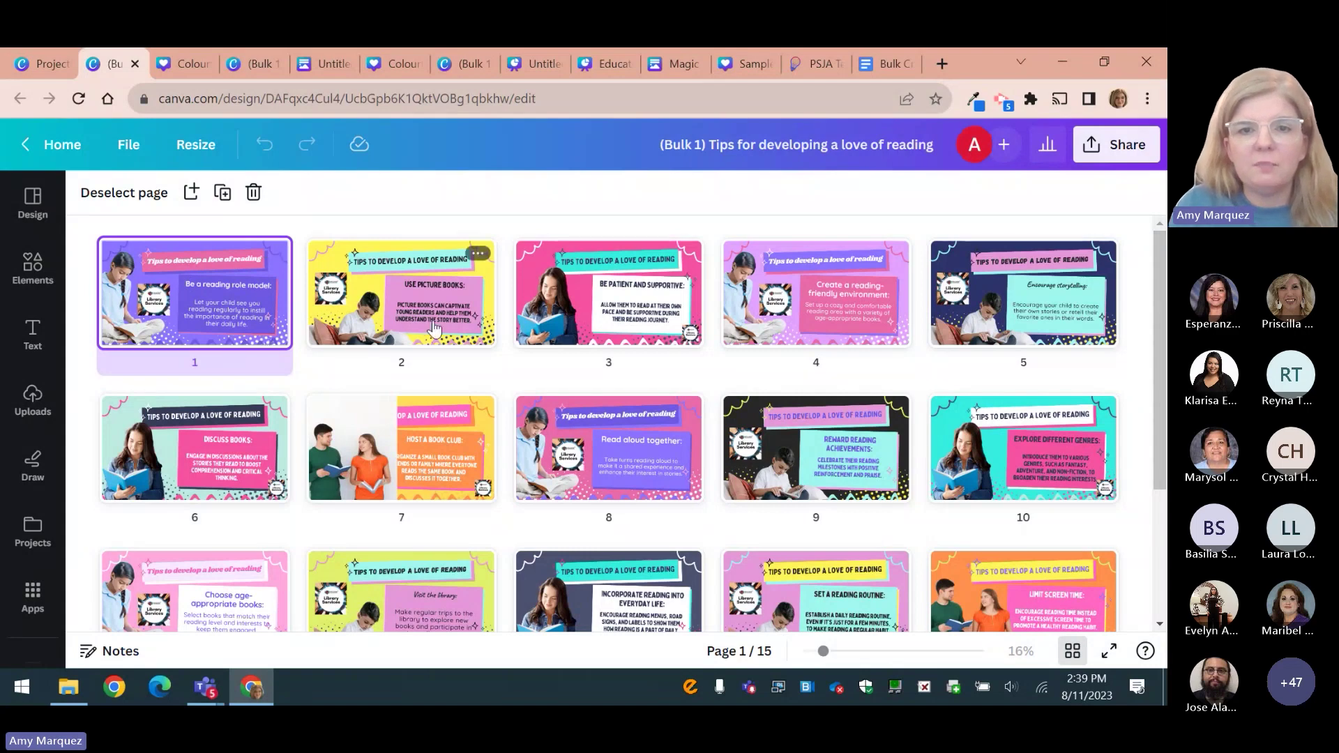
{"action": "mouse_move", "coordinate": [1006, 337]}
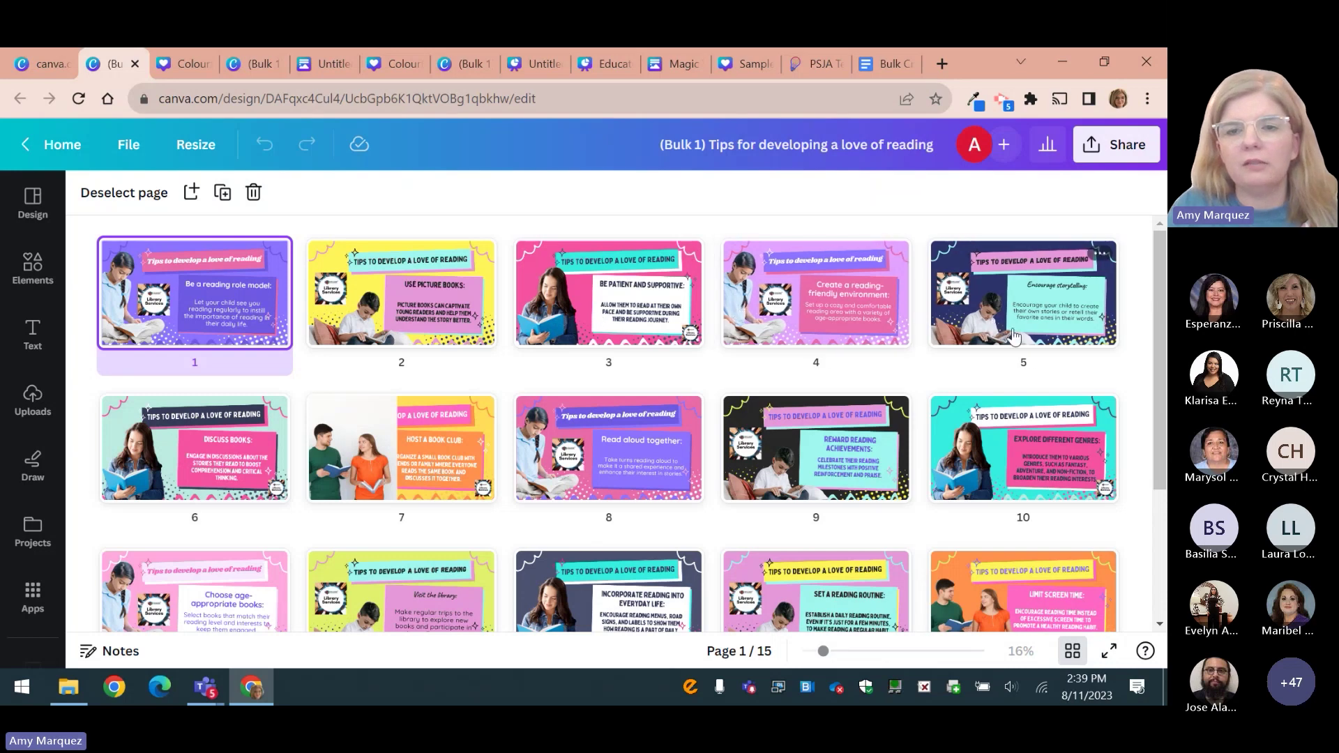
{"action": "mouse_move", "coordinate": [702, 477]}
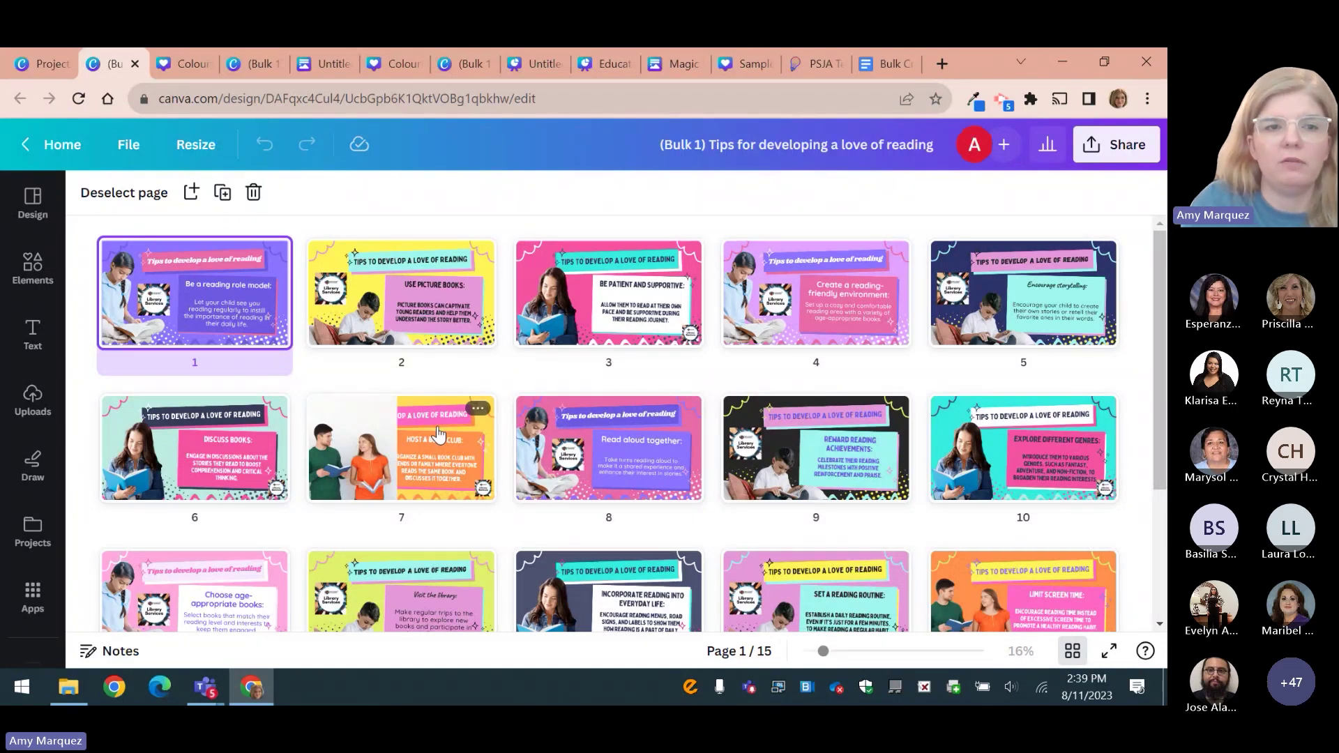
{"action": "double_click", "coordinate": [155, 323]}
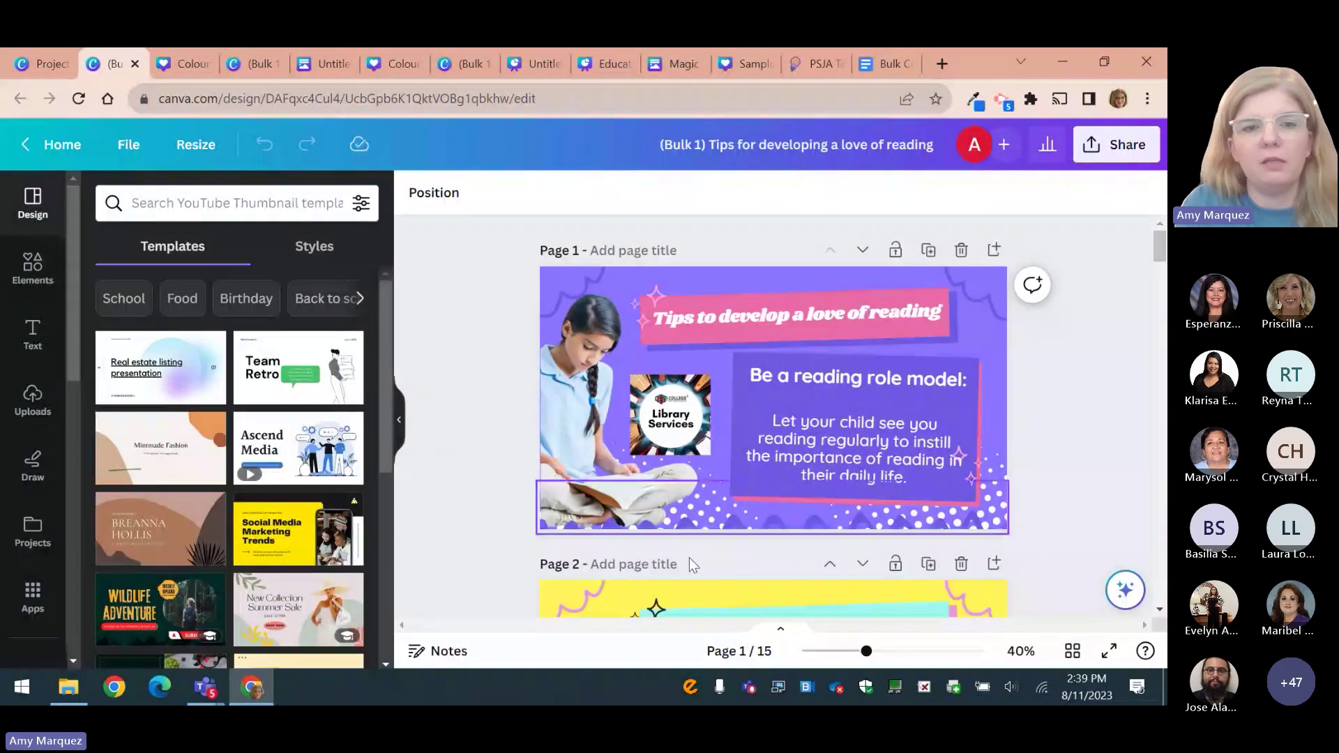
{"action": "left_click_drag", "start_coordinate": [866, 651], "coordinate": [878, 651]}
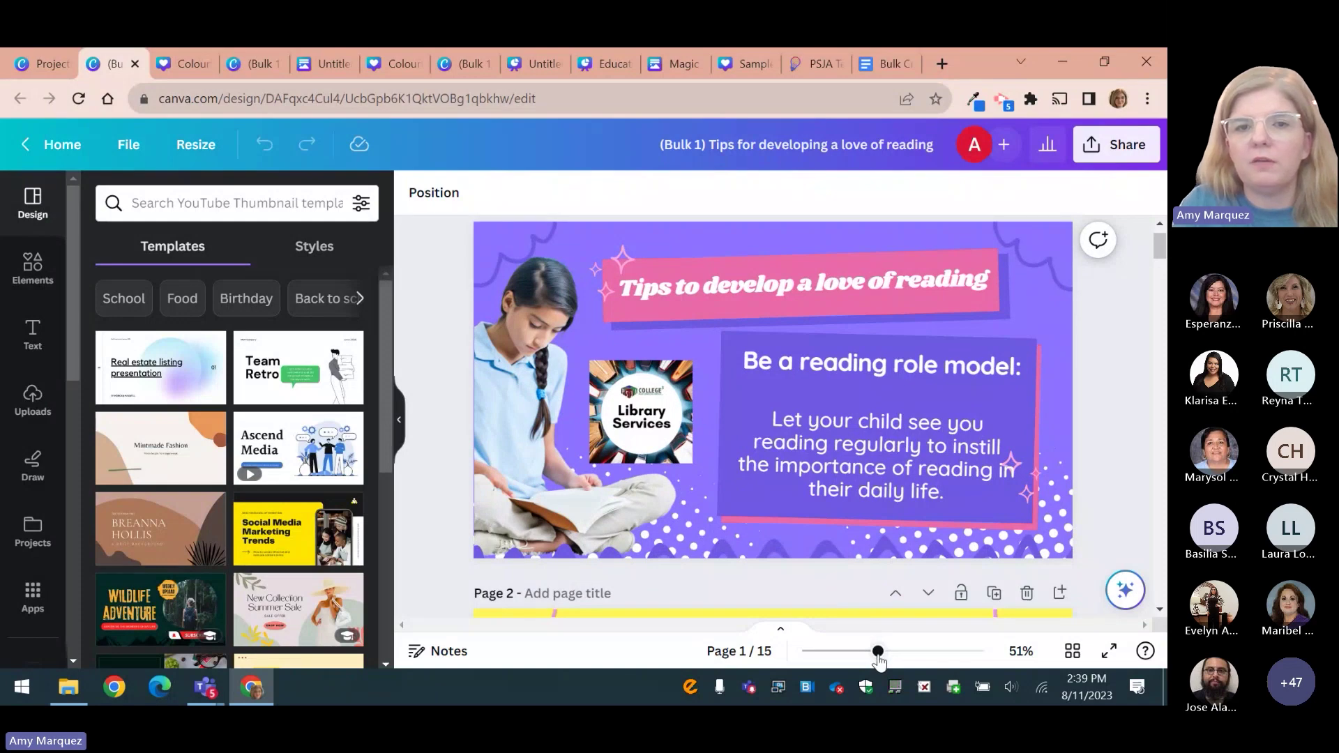